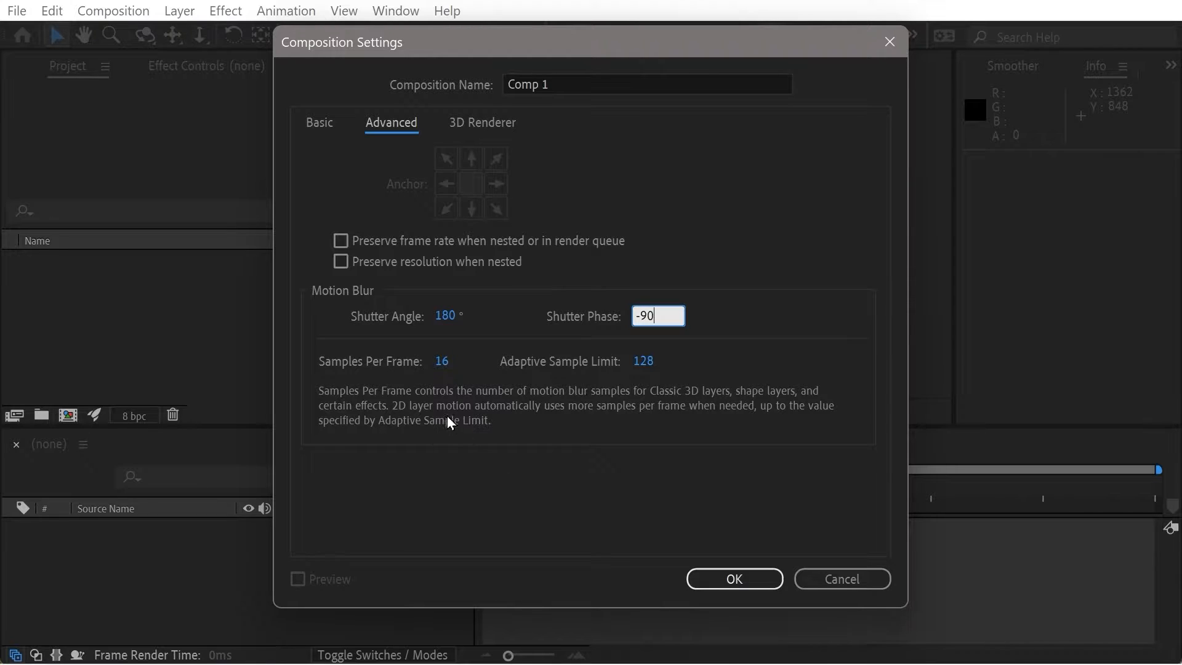
- Open Comp 1's motion blur Samples Per Frame value for editing
{"action": "left_click", "coordinate": [444, 362]}
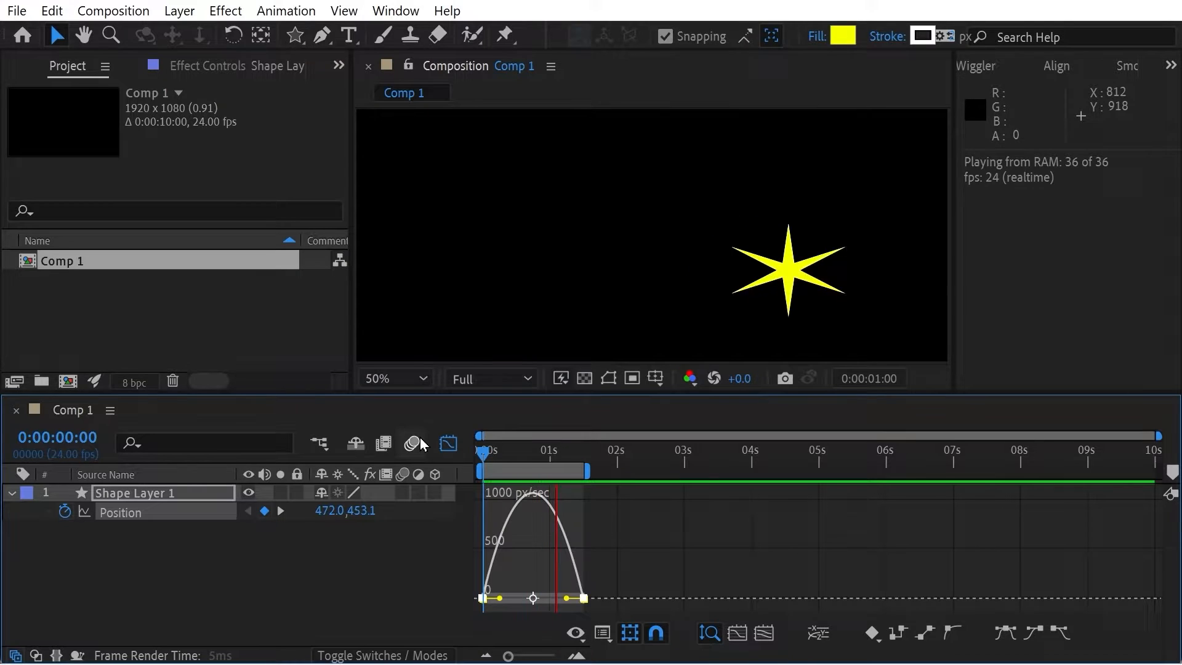
- Stop the preview, switch Comp 1 from the Graph Editor to layer bars and return the playhead to the start
{"action": "key", "text": "space"}
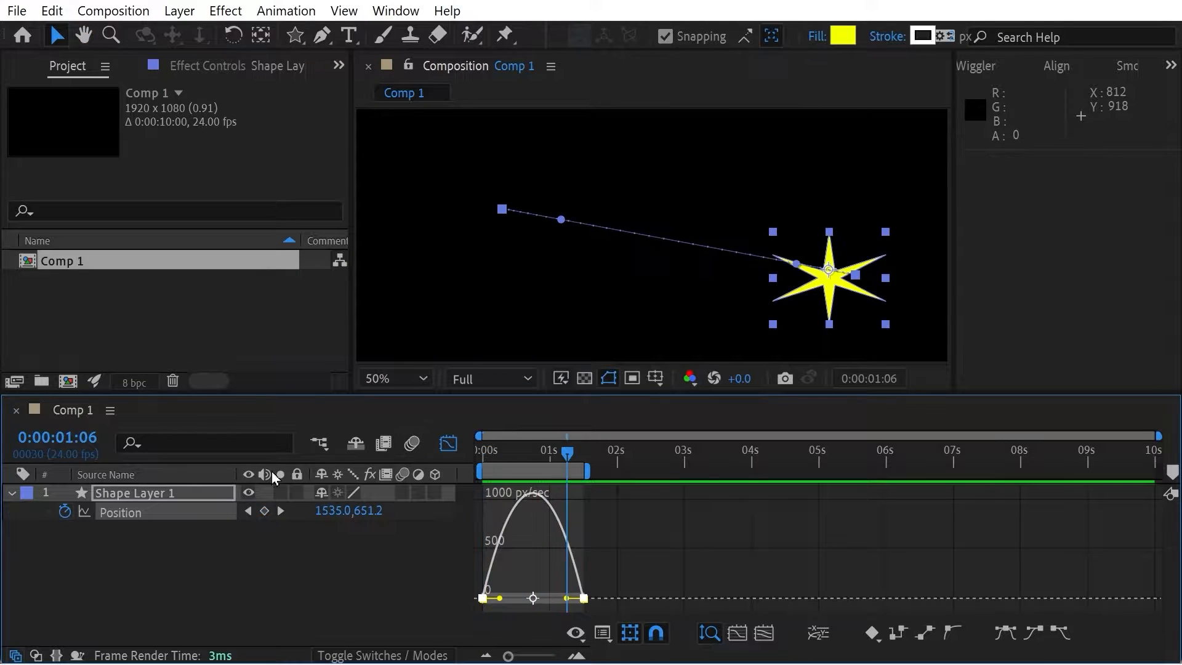
{"action": "left_click", "coordinate": [157, 590]}
{"action": "left_click", "coordinate": [447, 442]}
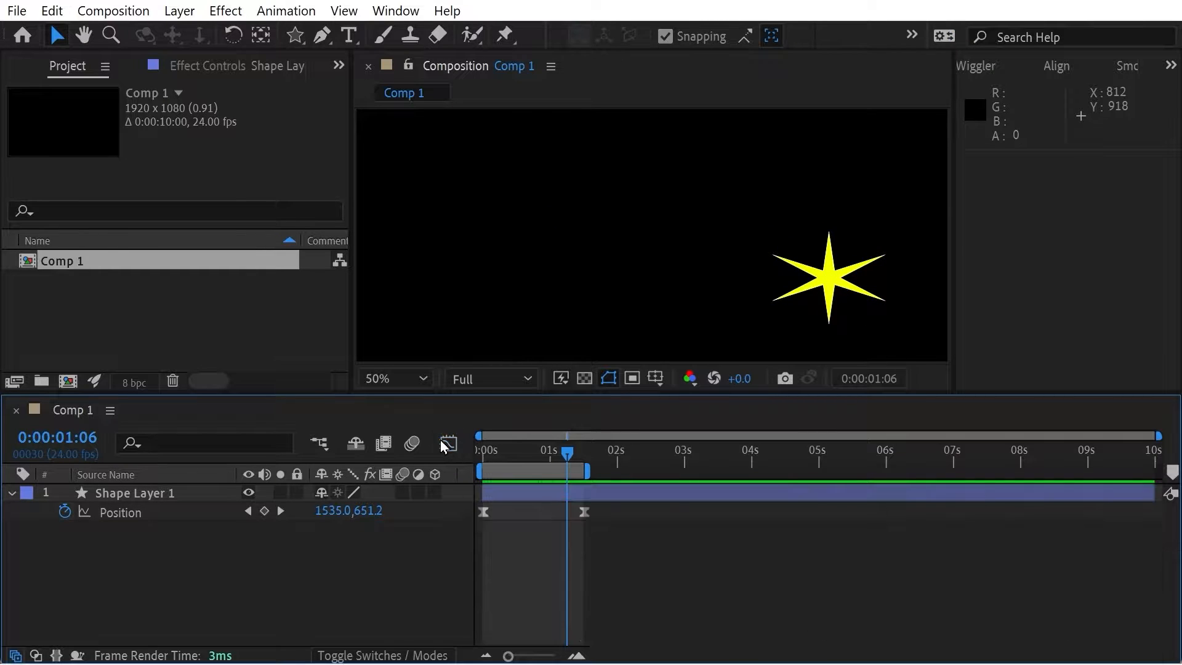
{"action": "key", "text": "Home"}
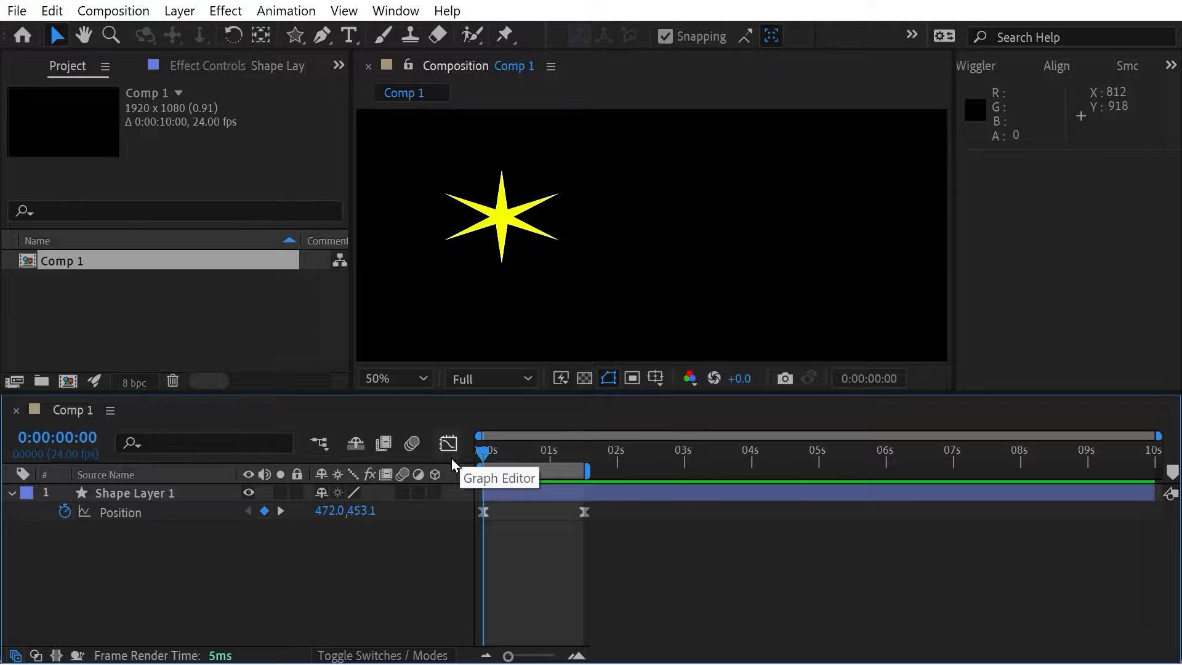
- Enable motion blur for Comp 1 and Shape Layer 1, and preview the star's movement
{"action": "left_click", "coordinate": [409, 445]}
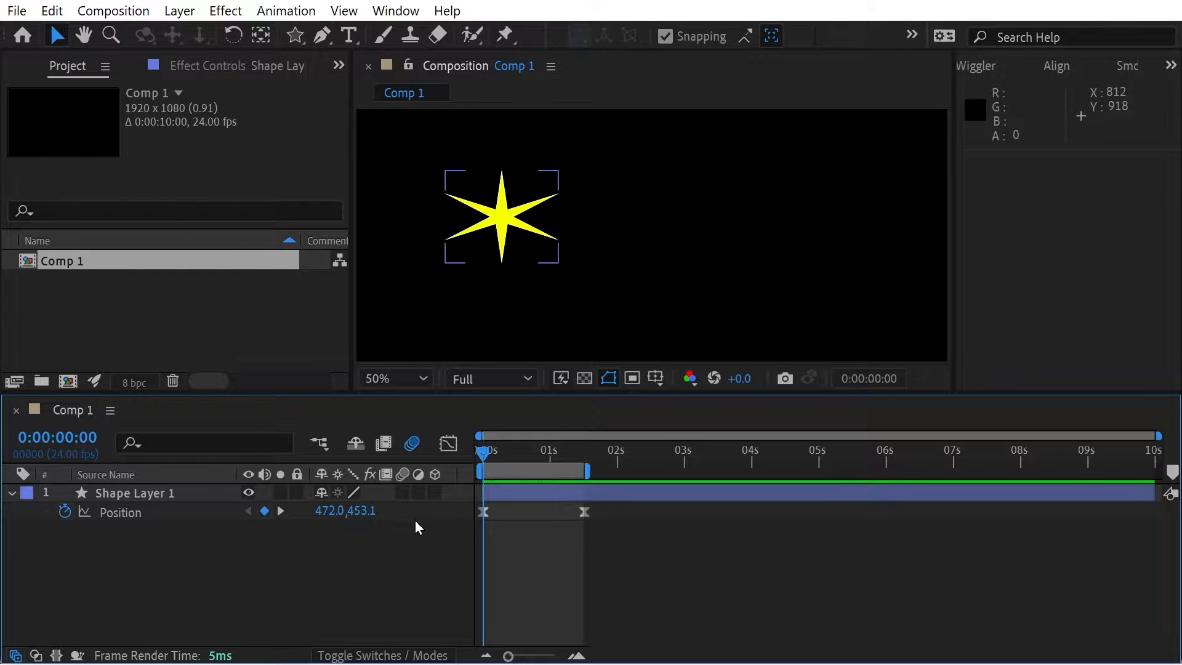
{"action": "left_click", "coordinate": [401, 493]}
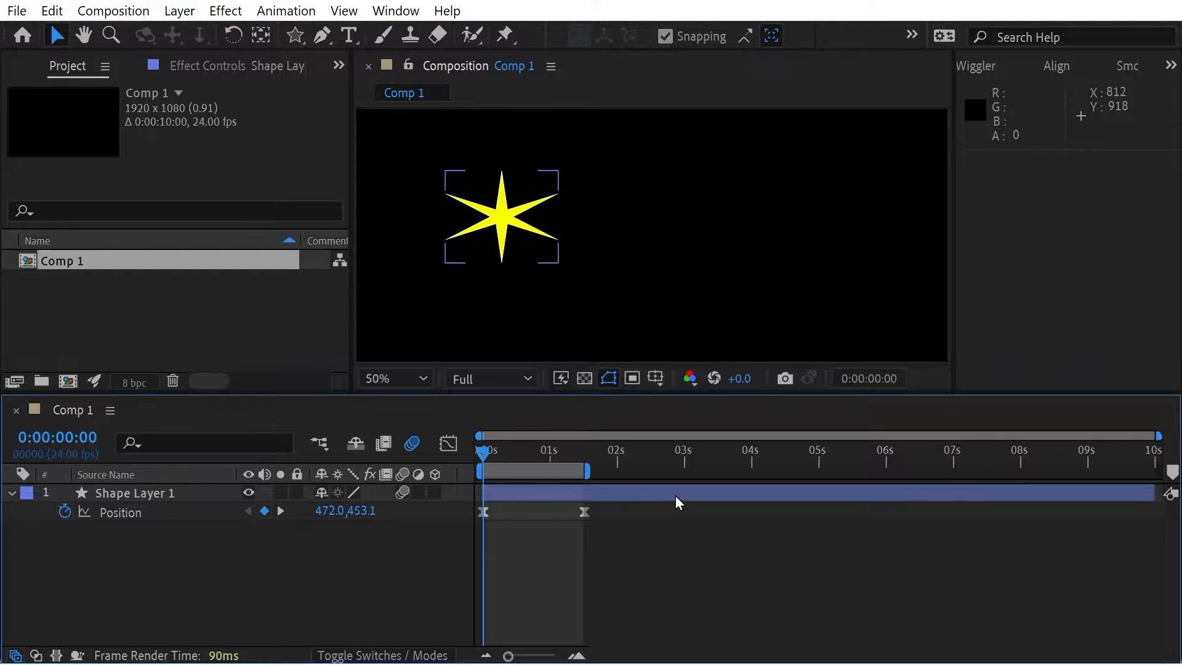
{"action": "key", "text": "space"}
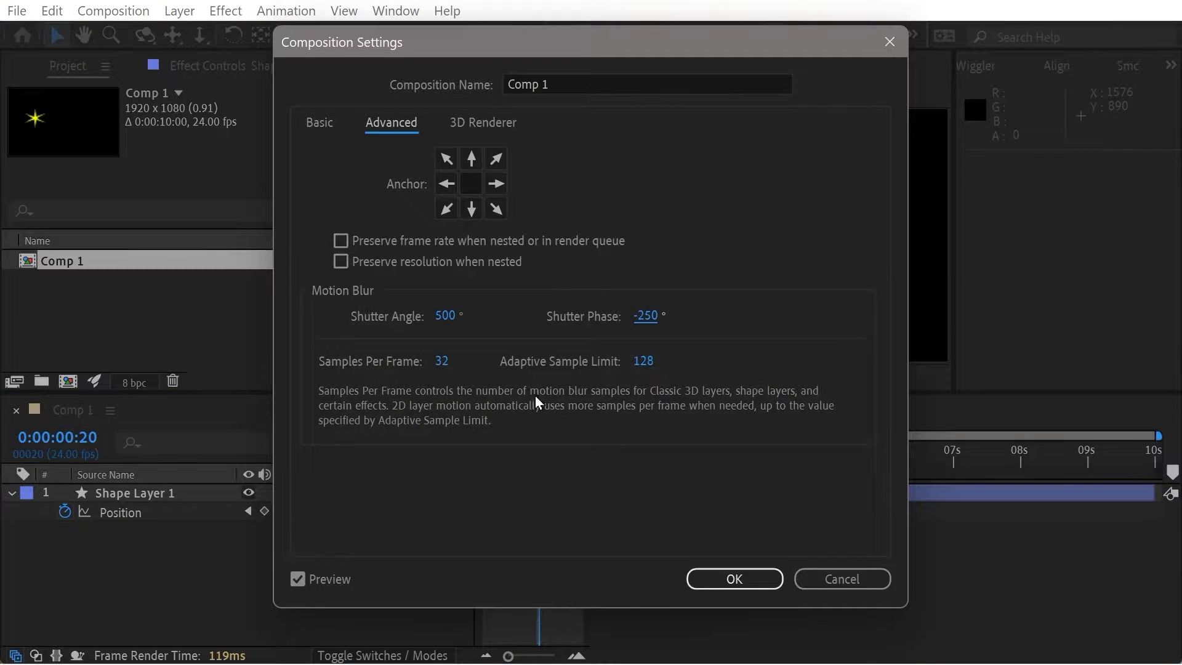
- Set Comp 1's motion blur Samples Per Frame to 64 and preview the star animation
{"action": "left_click", "coordinate": [444, 362]}
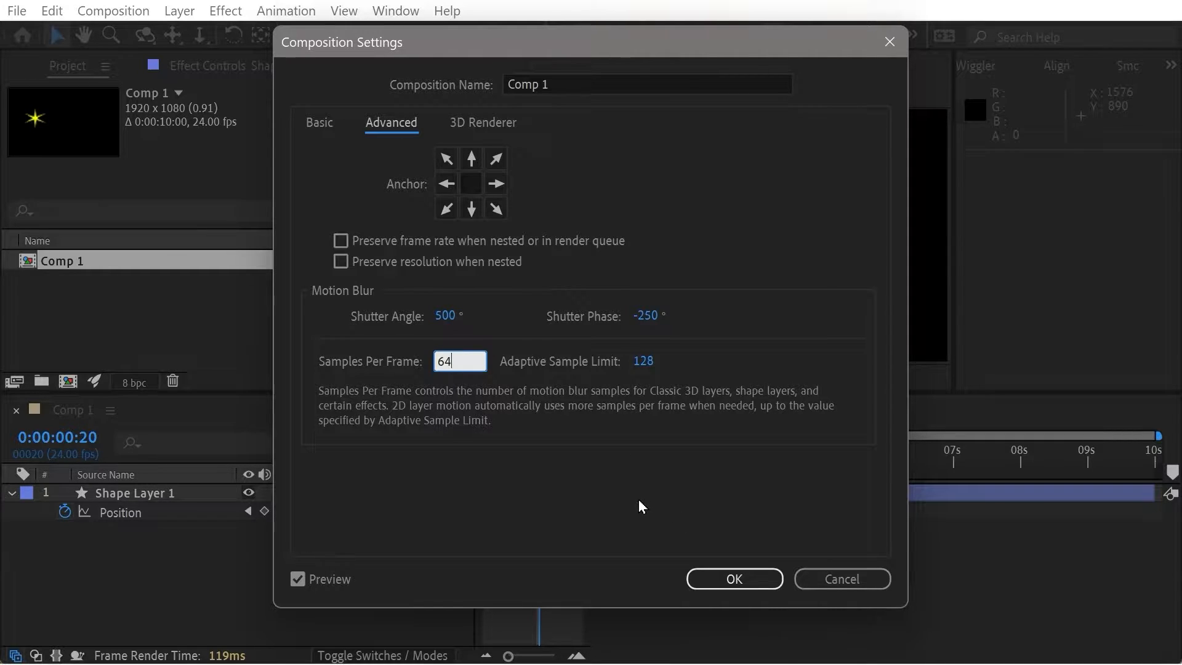
{"action": "type", "text": "64"}
{"action": "key", "text": "Return"}
{"action": "key", "text": "space"}
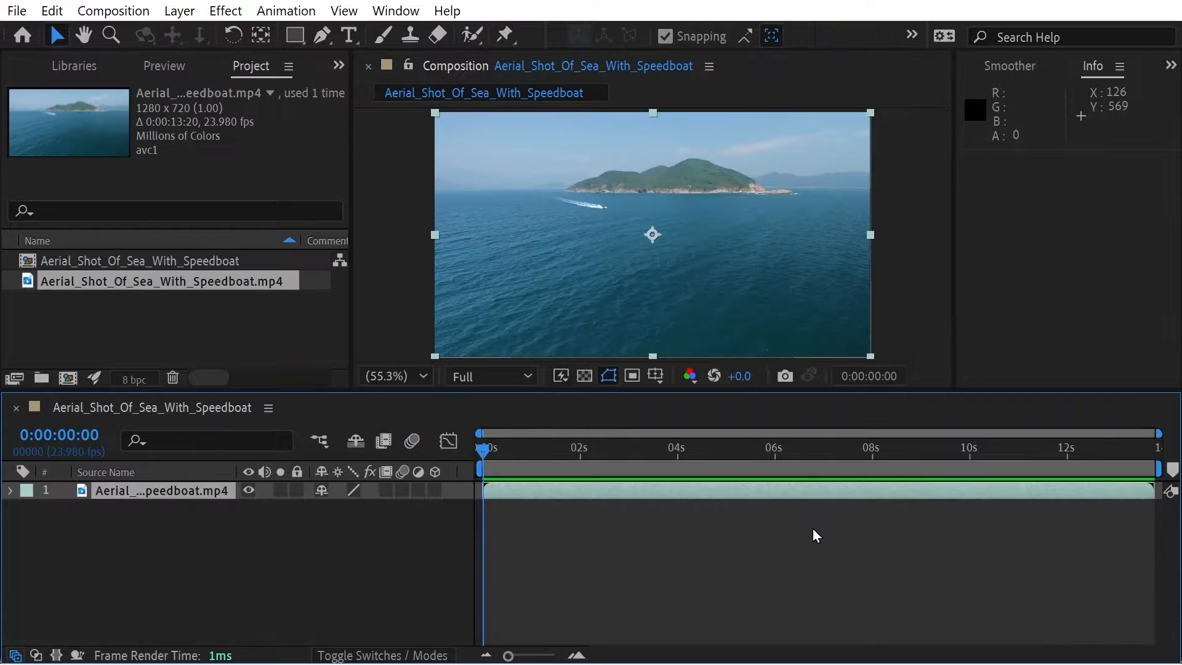
- Preview the original speedboat footage from the start and return the playhead to the beginning
{"action": "left_click_drag", "start_coordinate": [542, 449], "coordinate": [408, 462]}
{"action": "key", "text": "space"}
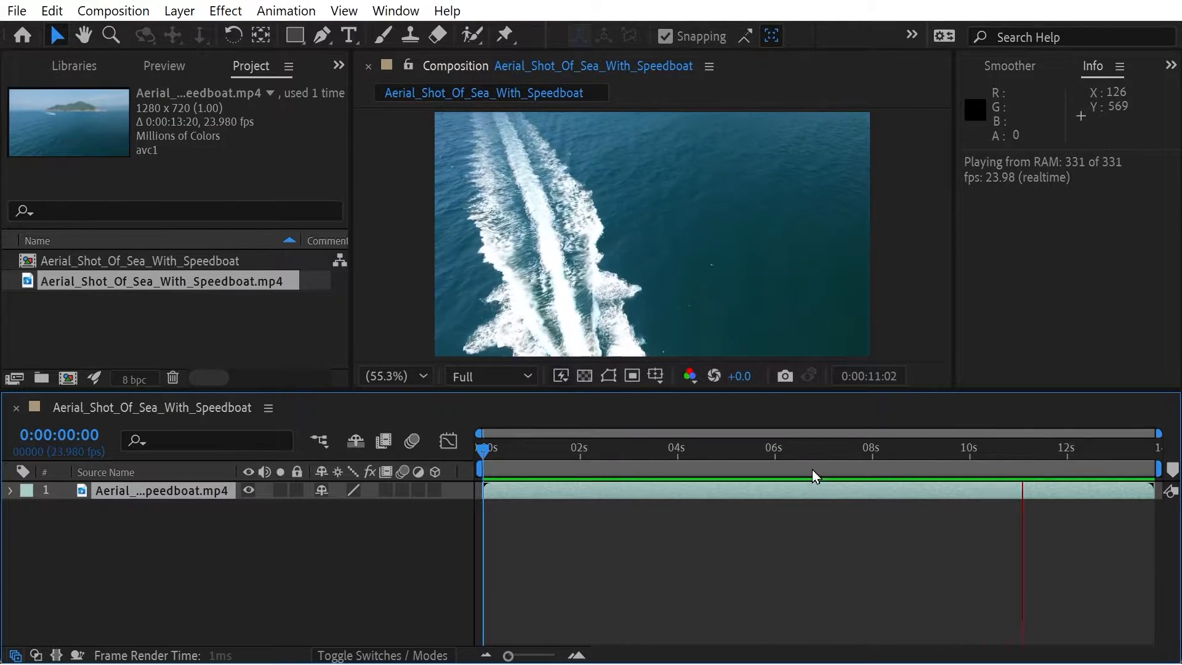
{"action": "left_click_drag", "start_coordinate": [853, 450], "coordinate": [471, 433]}
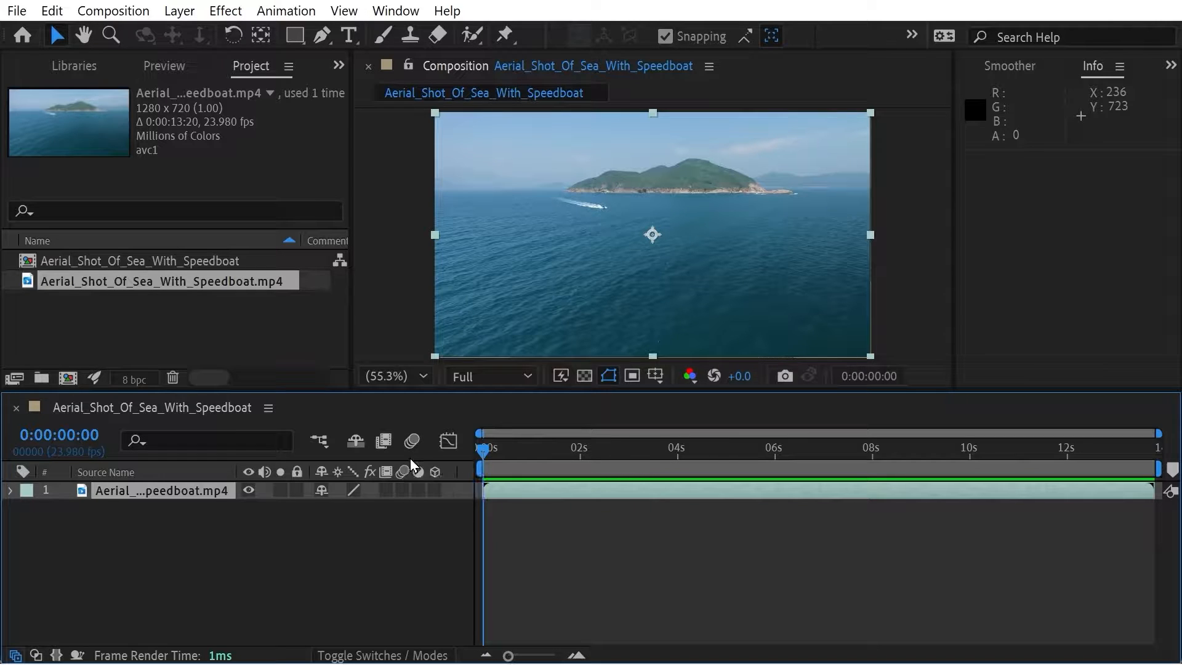
- Apply the Timewarp effect to the Aerial_Shot_Of_Sea_With_Speedboat.mp4 layer and set its Speed to 100
{"action": "left_click", "coordinate": [338, 67]}
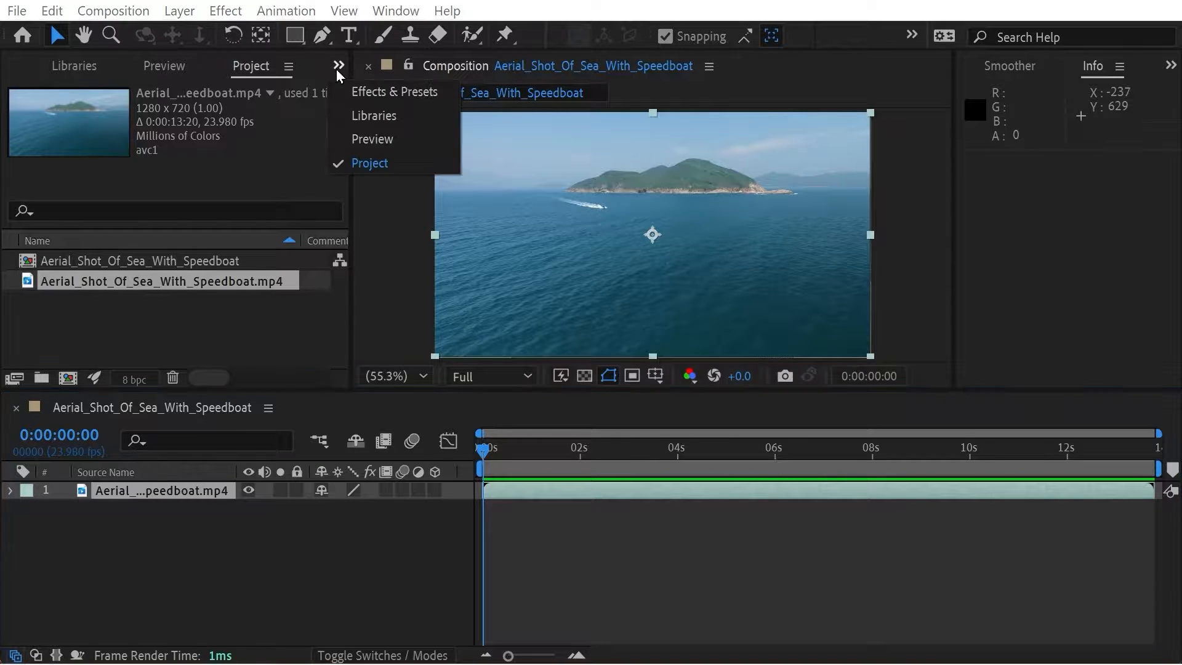
{"action": "left_click", "coordinate": [355, 94]}
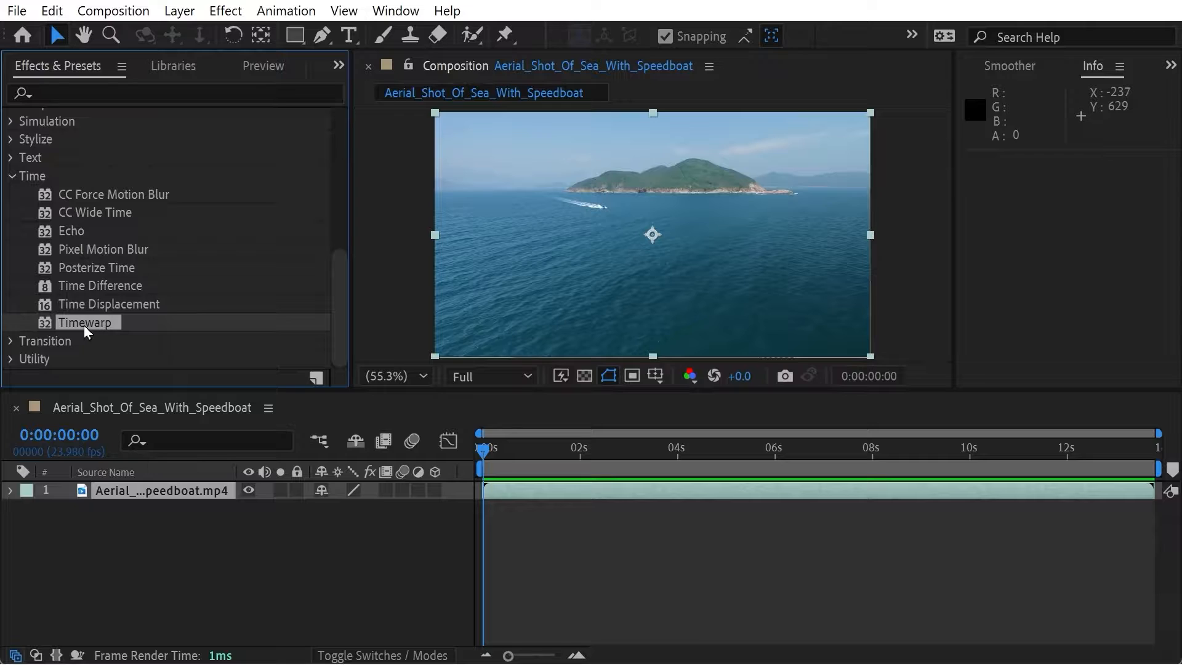
{"action": "left_click_drag", "start_coordinate": [84, 325], "coordinate": [176, 499]}
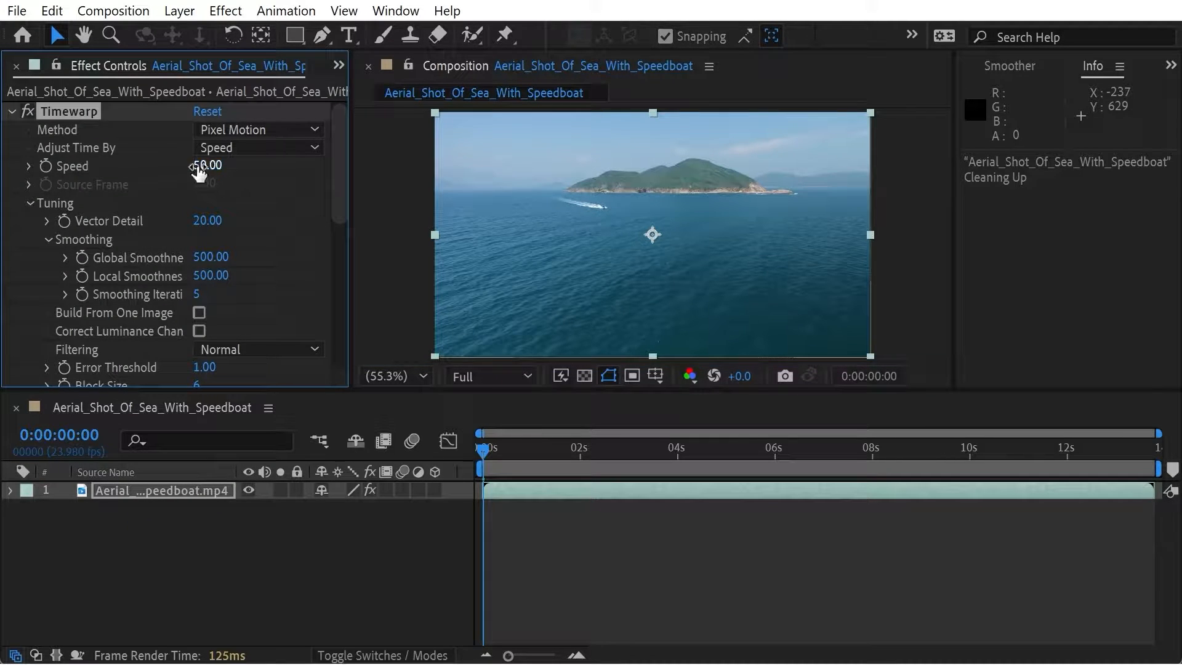
{"action": "type", "text": "100"}
{"action": "key", "text": "Return"}
- Enable Timewarp's motion blur with Shutter Control set to Manual and a Shutter Angle of 5000
{"action": "left_click_drag", "start_coordinate": [344, 179], "coordinate": [320, 301]}
{"action": "left_click", "coordinate": [199, 229]}
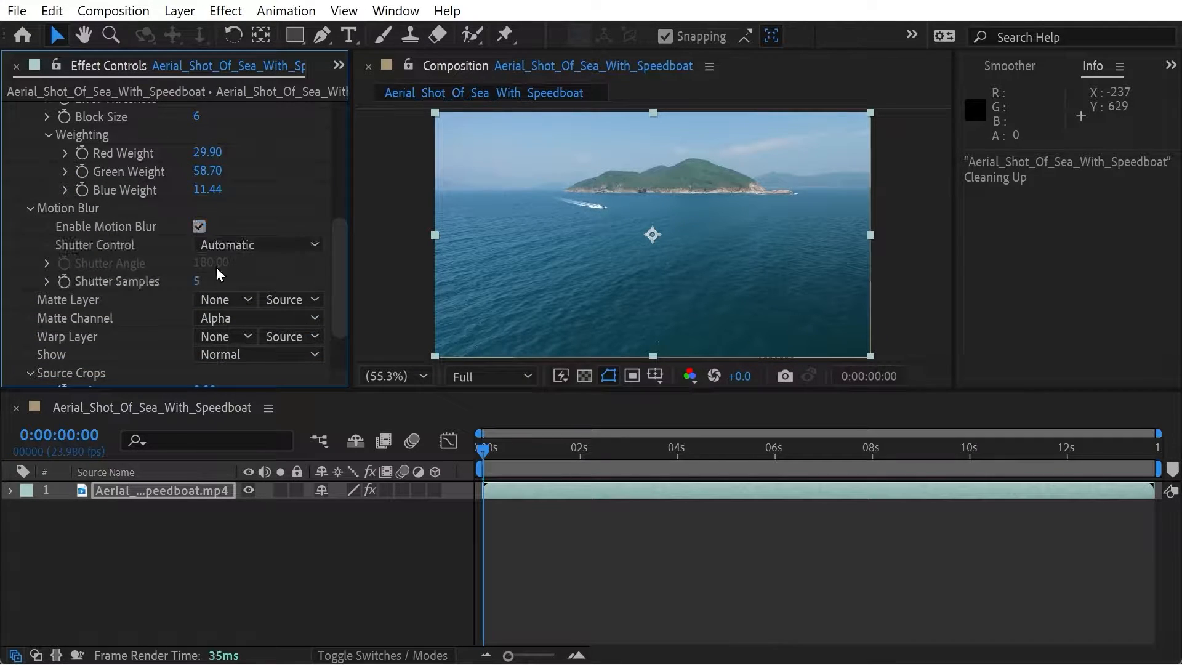
{"action": "left_click", "coordinate": [268, 244]}
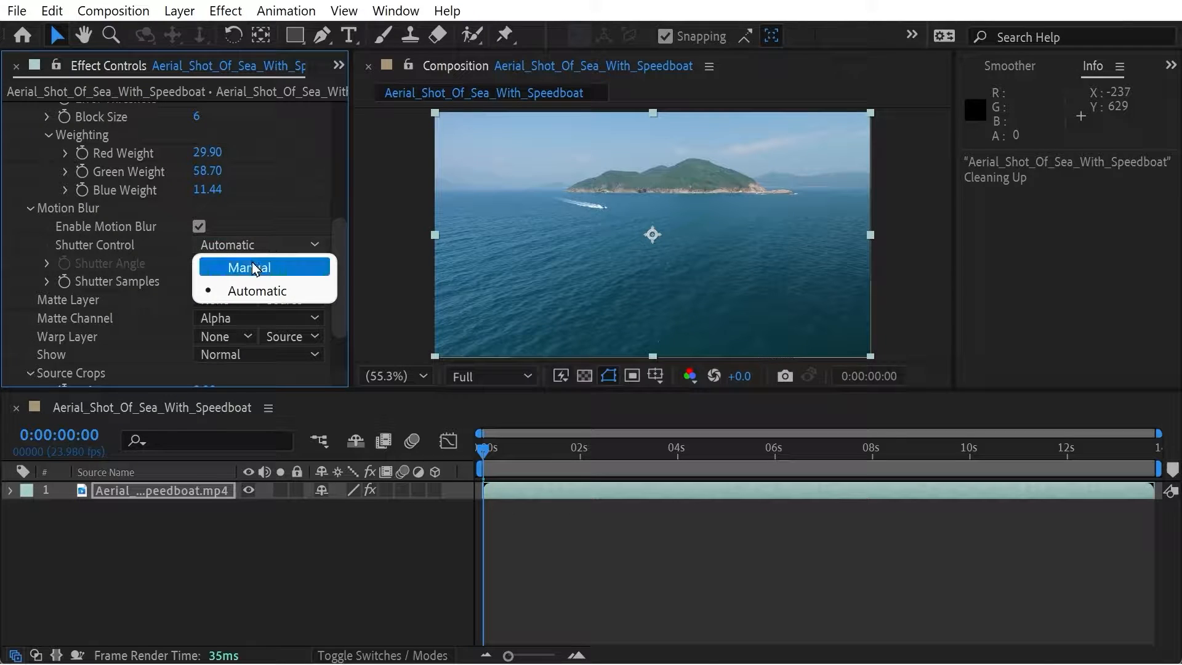
{"action": "left_click", "coordinate": [257, 263]}
{"action": "left_click", "coordinate": [47, 261]}
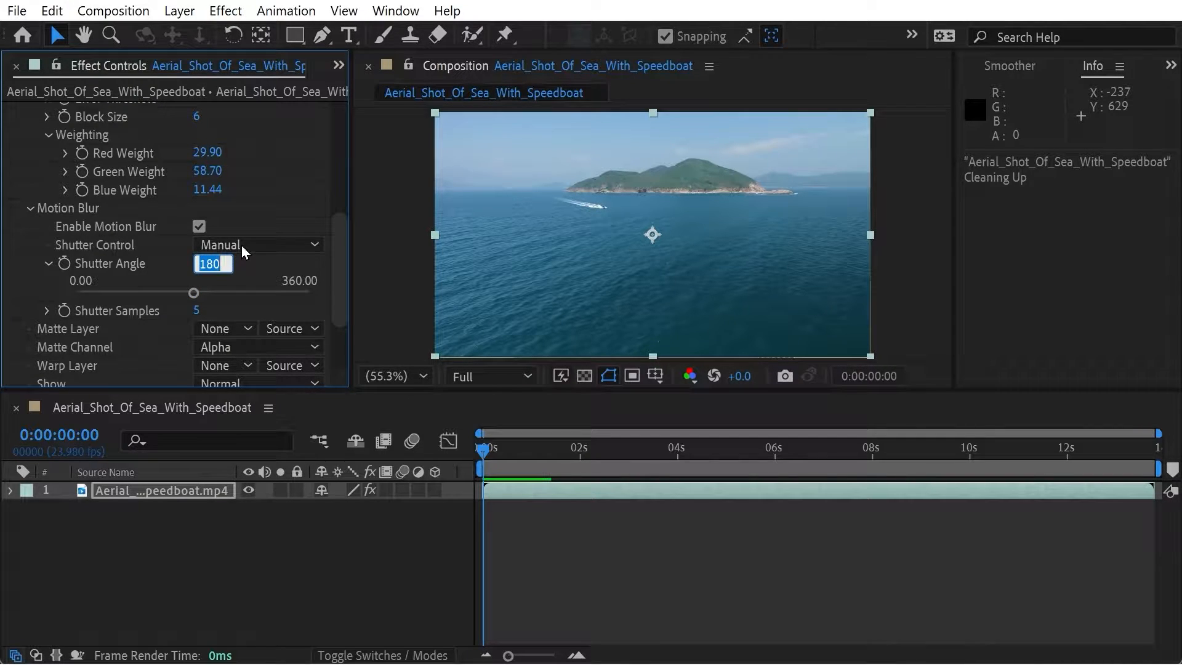
{"action": "type", "text": "6000"}
{"action": "key", "text": "Return"}
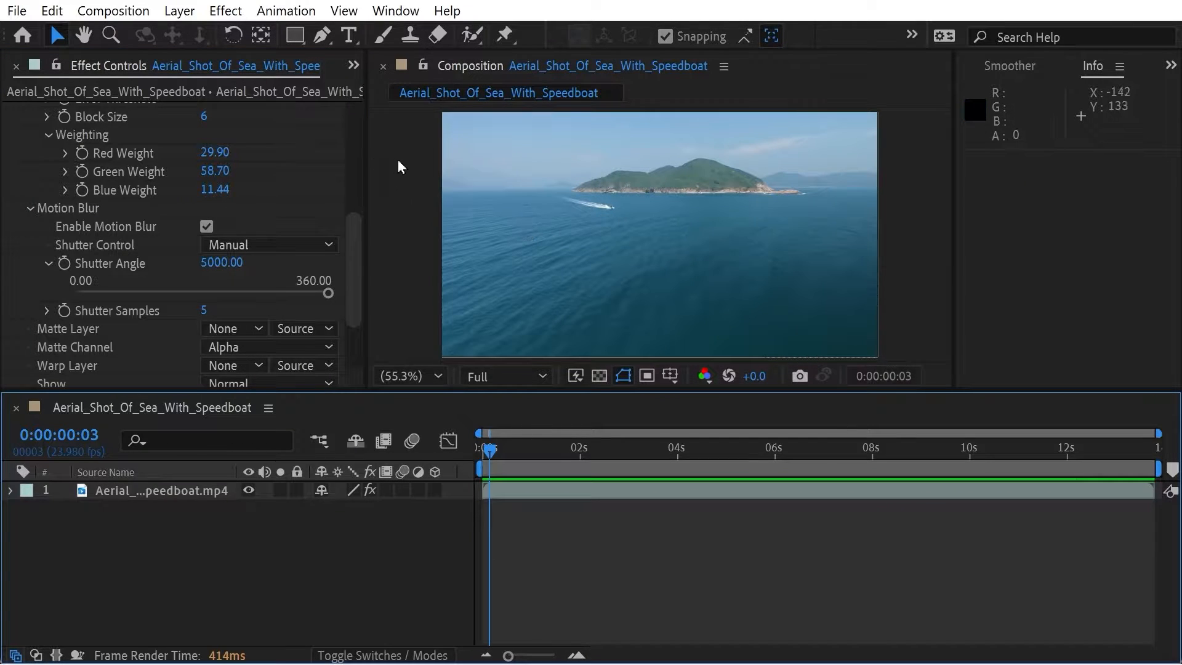
- Preview the Timewarp-blurred speedboat footage in an enlarged composition view
{"action": "left_click", "coordinate": [398, 161]}
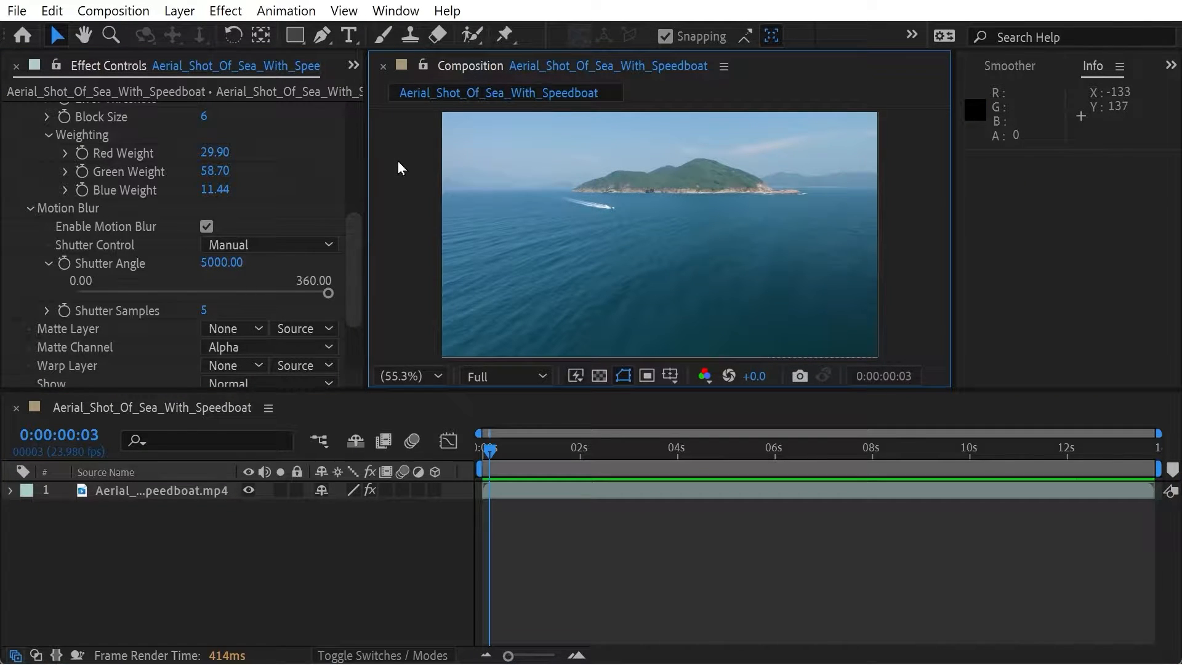
{"action": "key", "text": "grave"}
{"action": "key", "text": "space"}
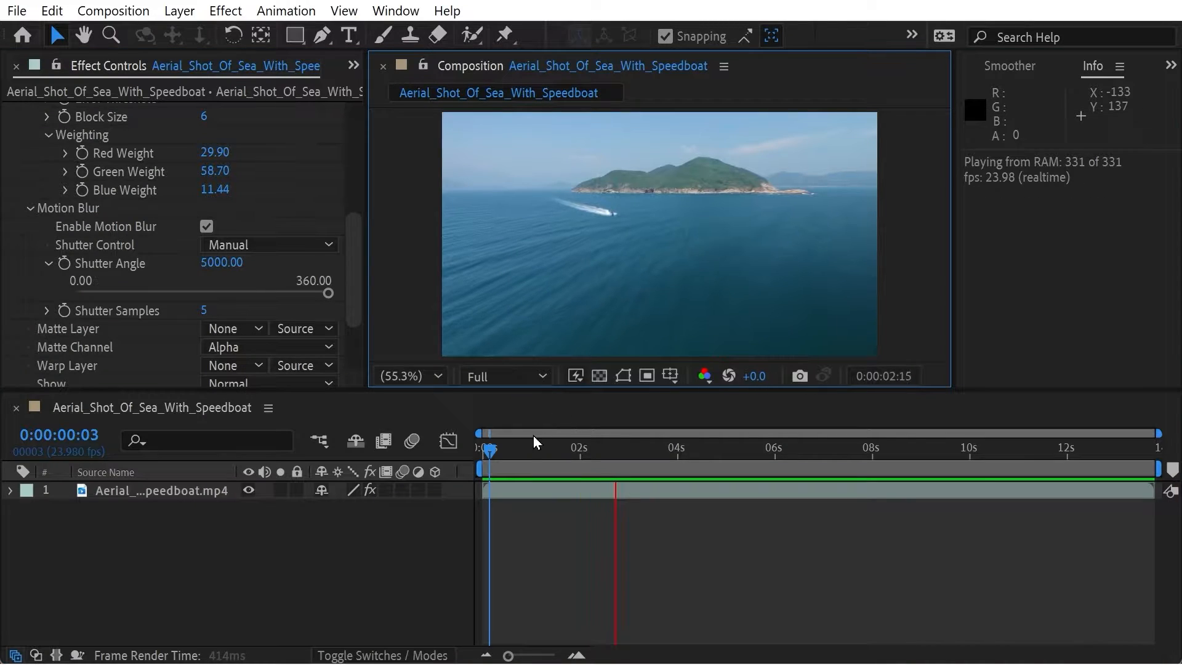
{"action": "key", "text": "space"}
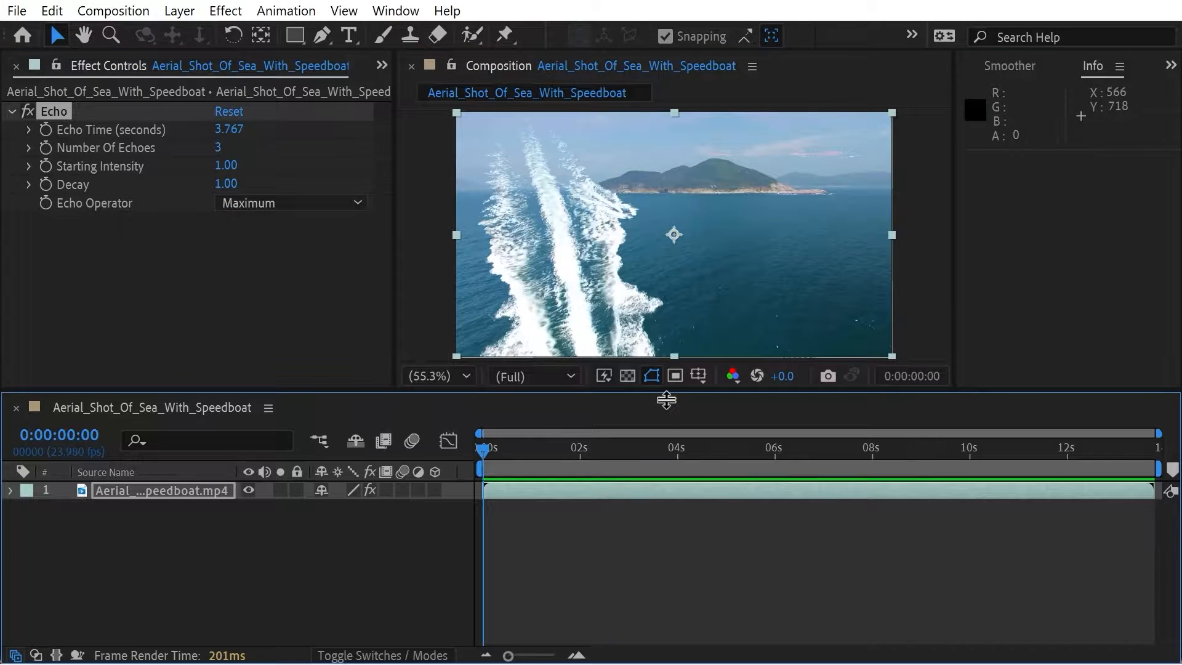
- Preview the speedboat footage with the Echo effect from the start of the composition
{"action": "left_click_drag", "start_coordinate": [547, 448], "coordinate": [447, 444]}
{"action": "left_click_drag", "start_coordinate": [570, 447], "coordinate": [415, 457]}
{"action": "key", "text": "space"}
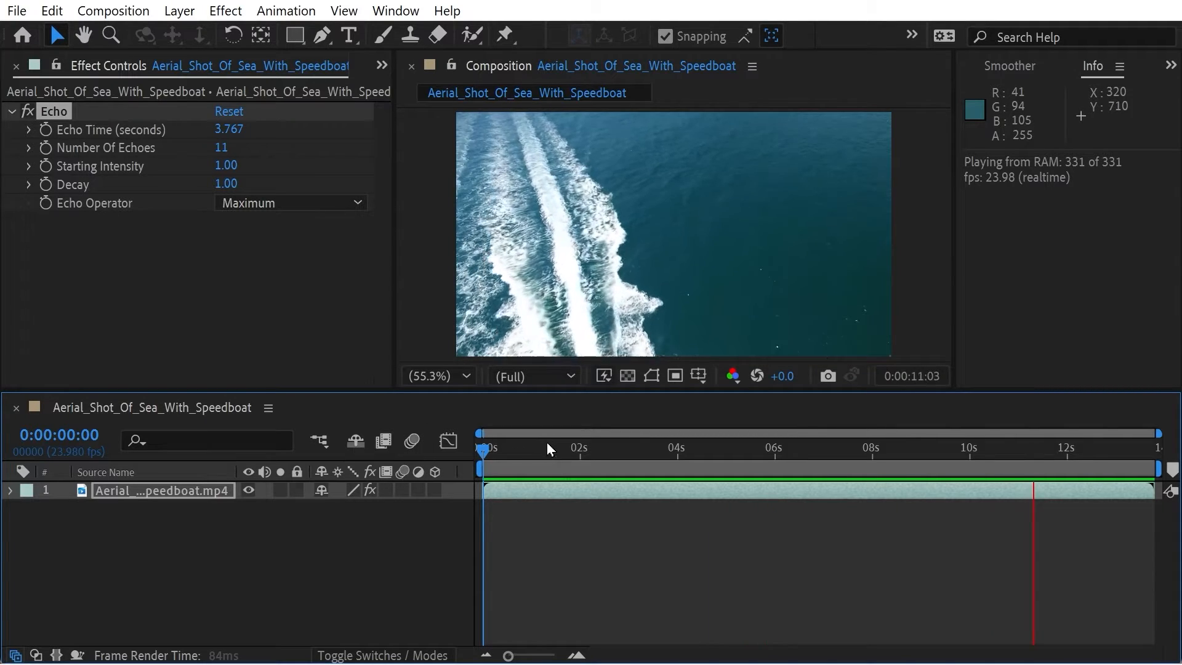
{"action": "key", "text": "space"}
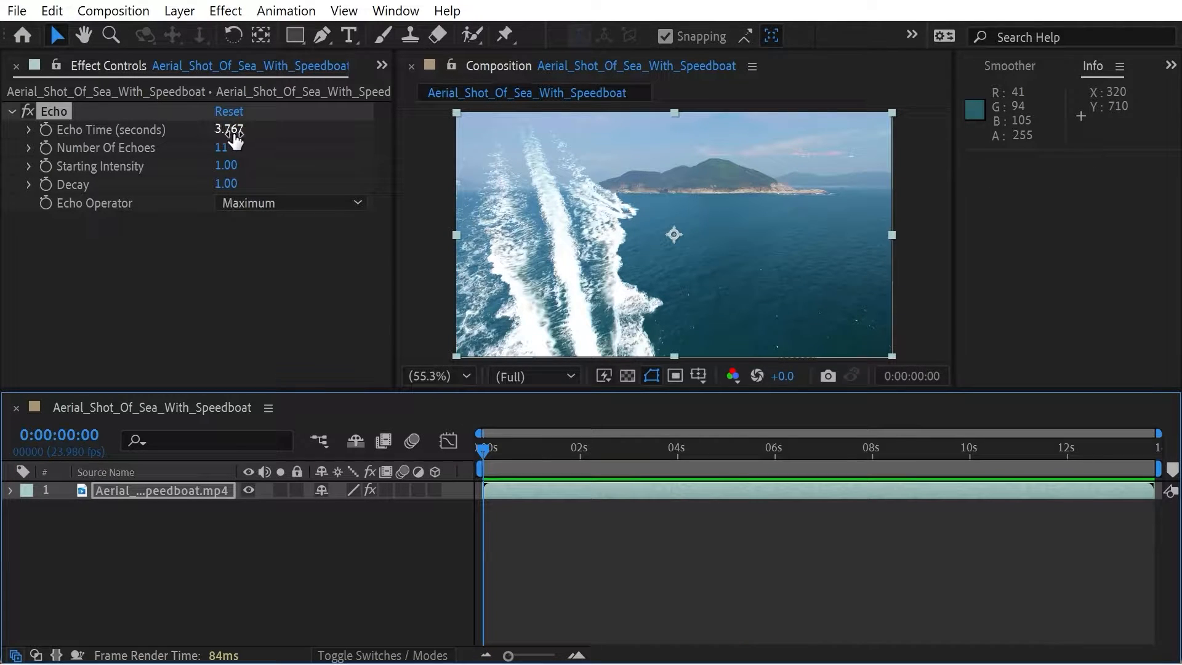
- Reduce the Echo effect's Echo Time to 1.267 seconds and preview the speedboat footage from the start
{"action": "left_click_drag", "start_coordinate": [229, 129], "coordinate": [204, 129]}
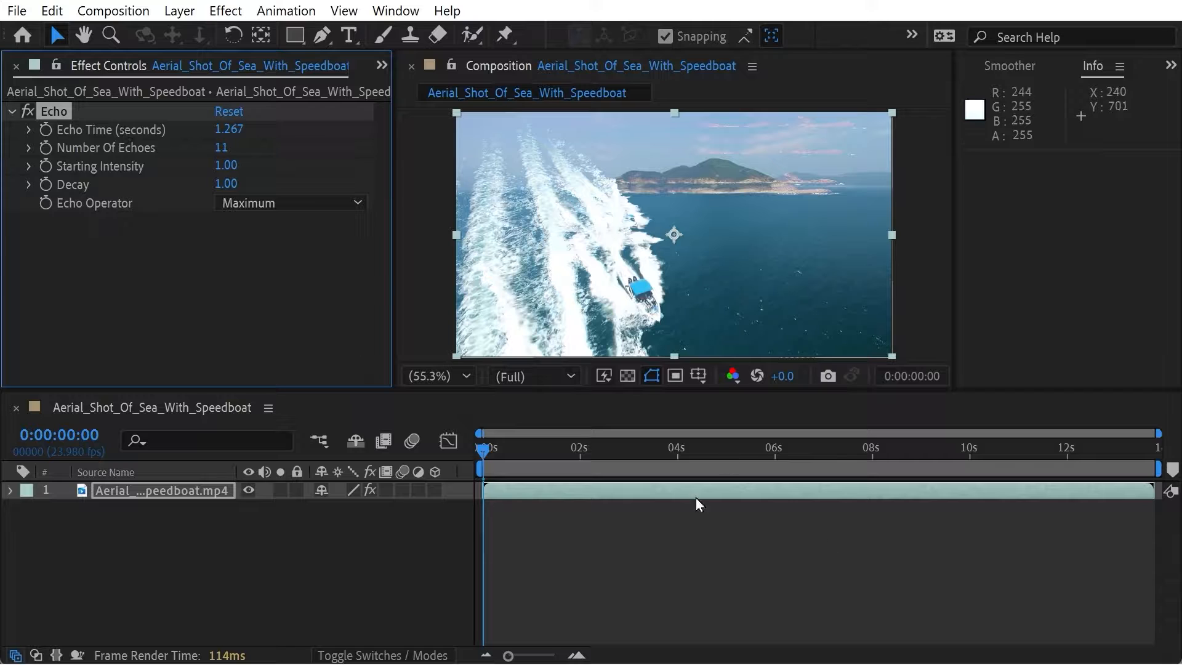
{"action": "left_click_drag", "start_coordinate": [542, 448], "coordinate": [317, 415]}
{"action": "key", "text": "space"}
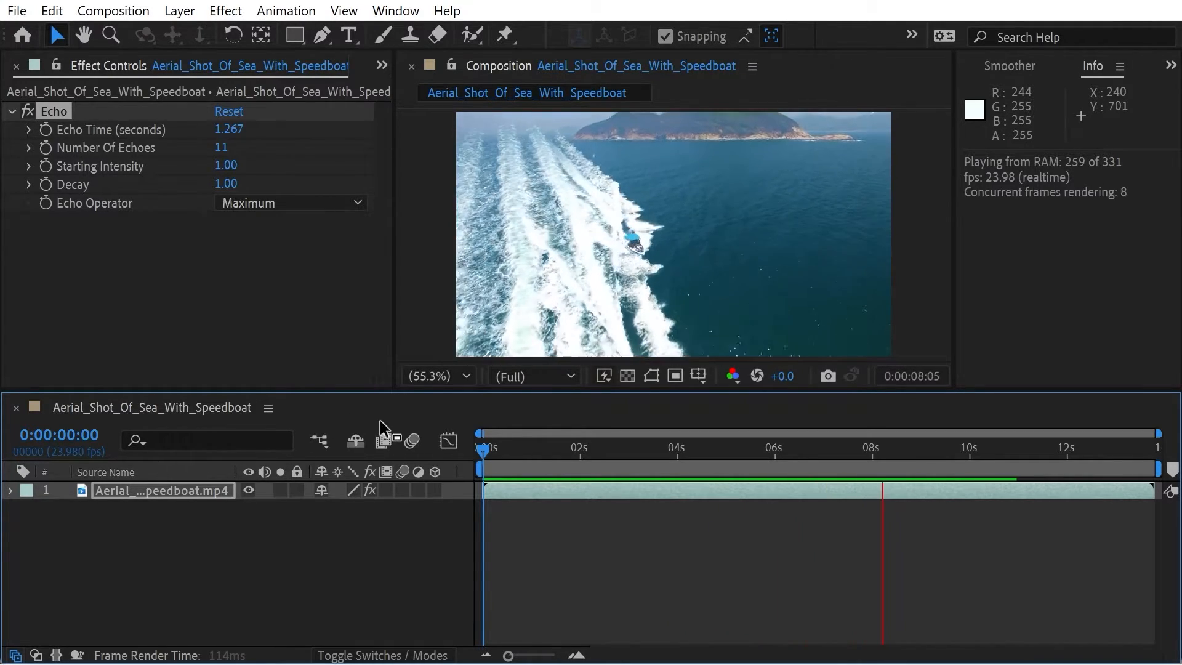
- Set the Echo effect's Number of Echoes to 28 and Echo Time to 0.567 seconds, and preview the footage from the start
{"action": "left_click", "coordinate": [690, 450]}
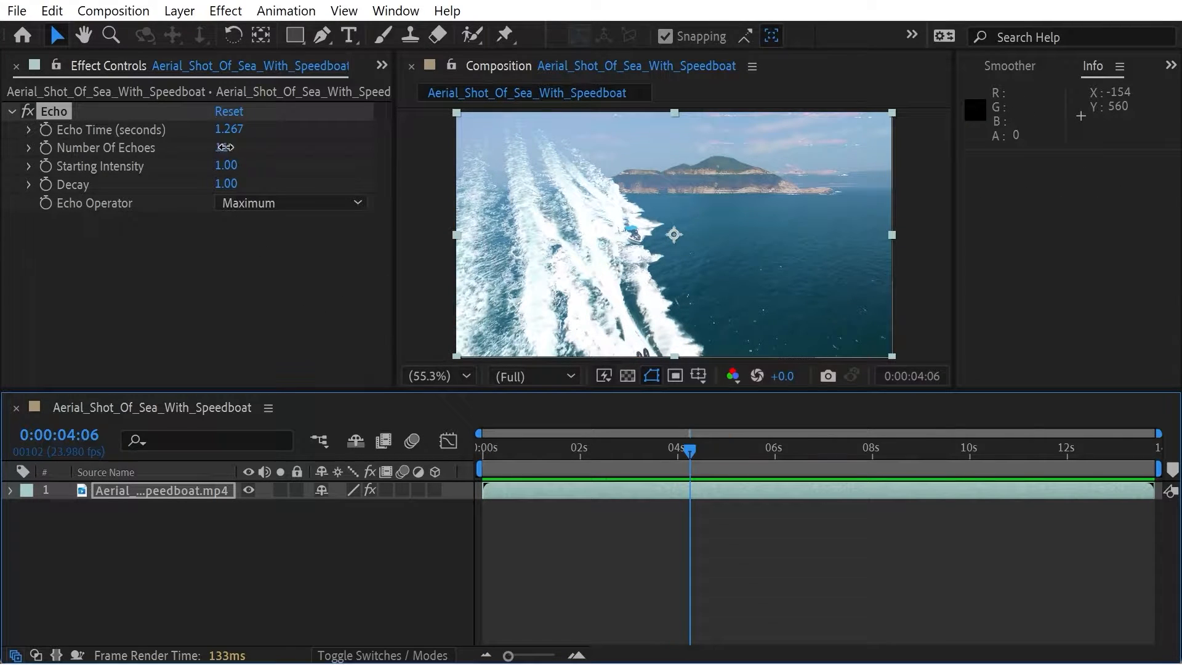
{"action": "left_click_drag", "start_coordinate": [225, 147], "coordinate": [214, 129]}
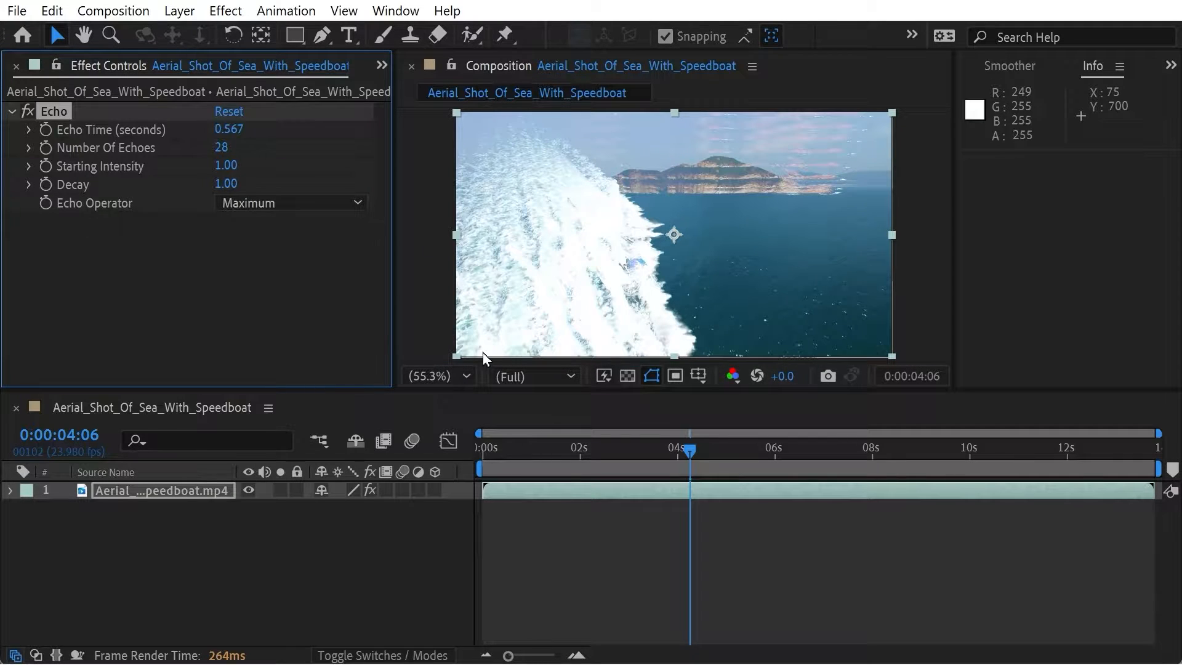
{"action": "left_click_drag", "start_coordinate": [557, 448], "coordinate": [468, 446]}
{"action": "left_click_drag", "start_coordinate": [548, 454], "coordinate": [481, 457]}
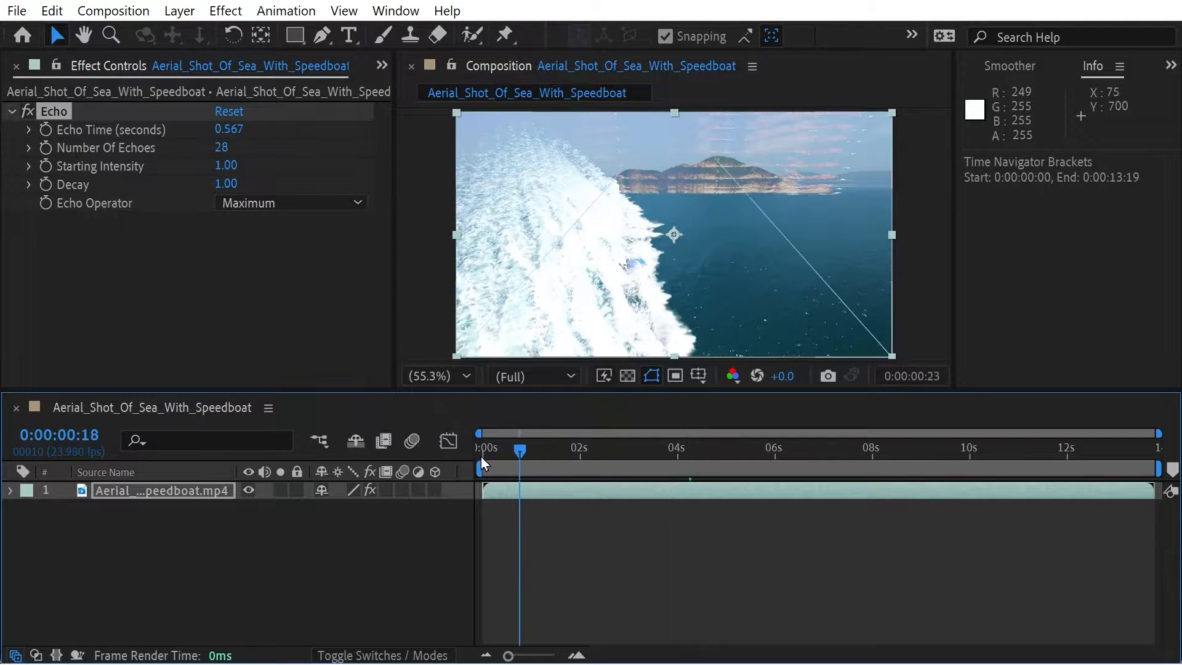
{"action": "key", "text": "space"}
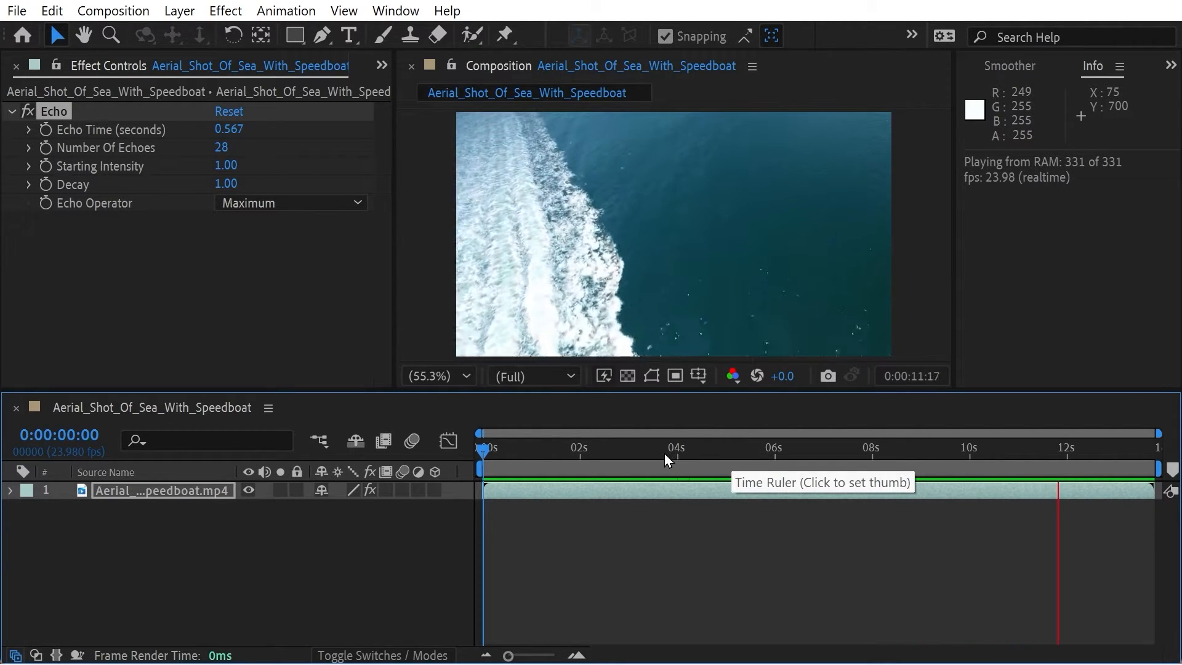
{"action": "left_click_drag", "start_coordinate": [603, 451], "coordinate": [557, 449]}
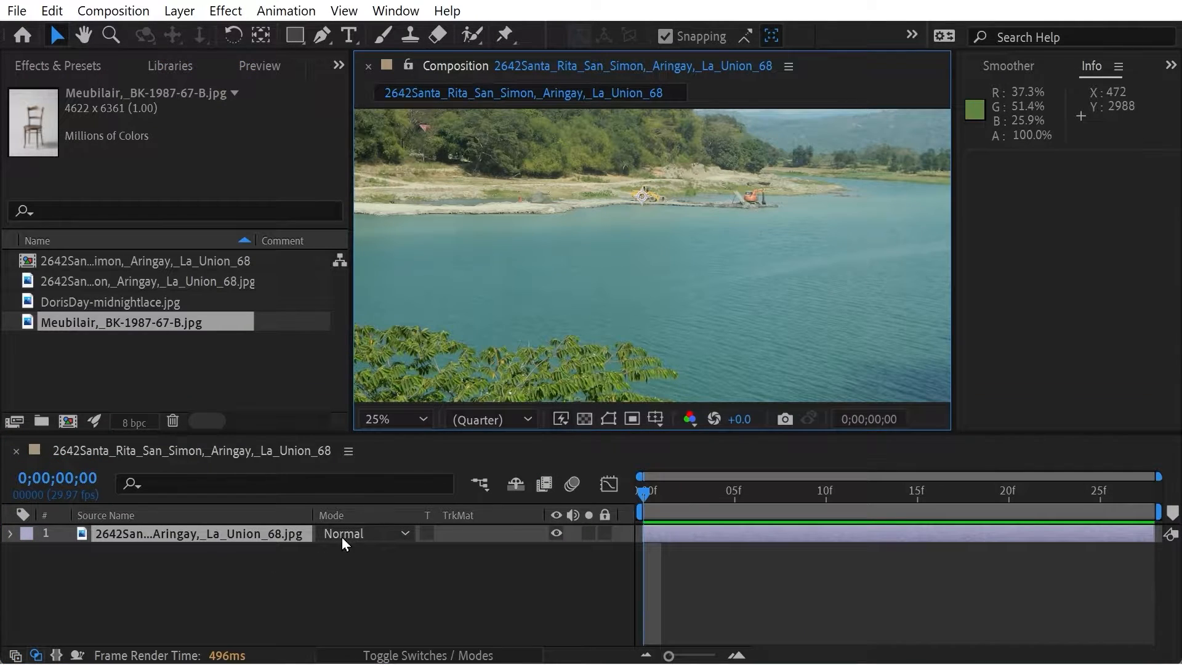
- Examine the blending modes available for the lake landscape layer, keeping it on Normal
{"action": "left_click", "coordinate": [338, 534]}
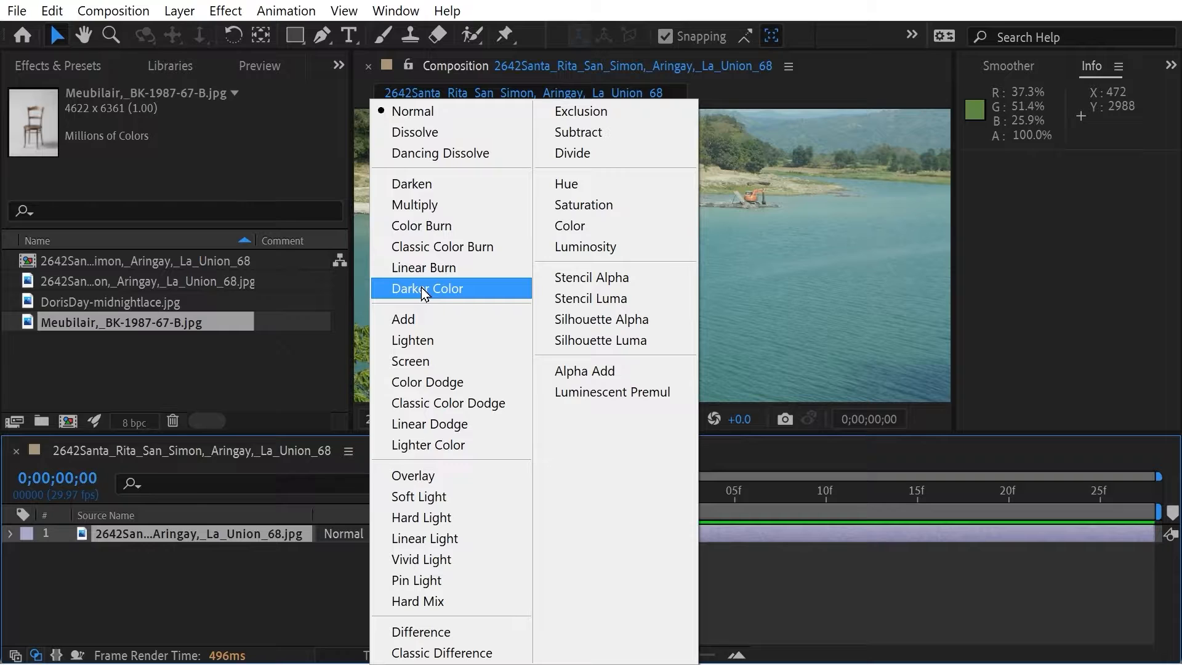
{"action": "left_click", "coordinate": [187, 580]}
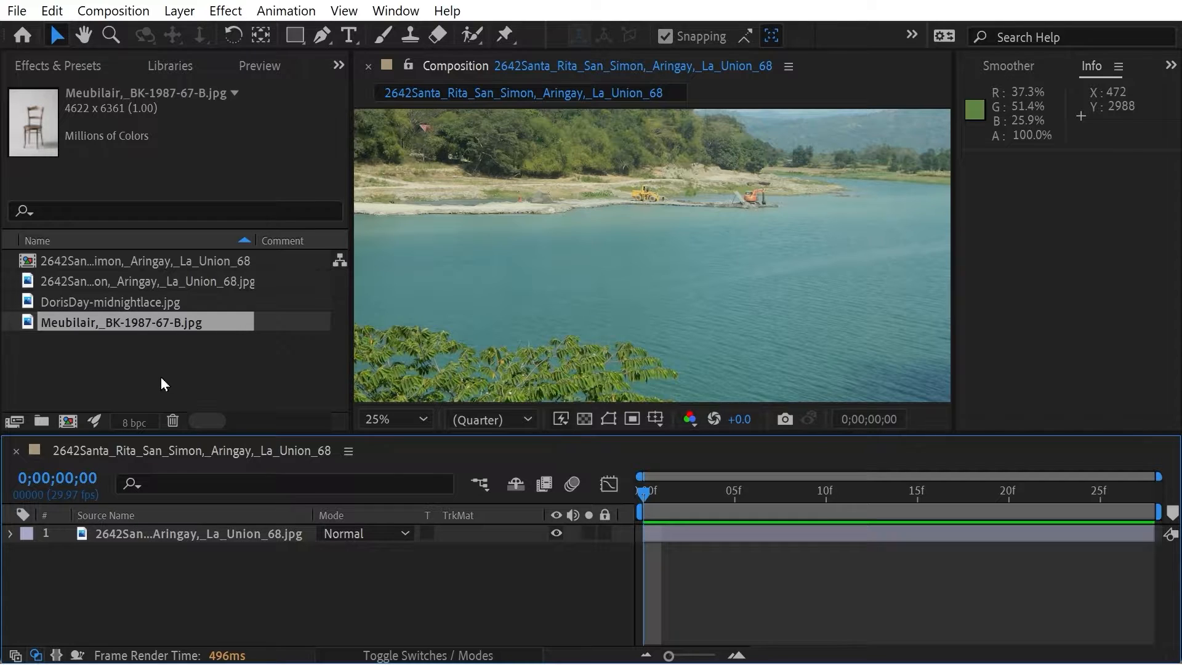
- Add DorisDay-midnightlace.jpg above the landscape layer and move it over the water, to about position 2344, 2188
{"action": "left_click_drag", "start_coordinate": [102, 303], "coordinate": [163, 530]}
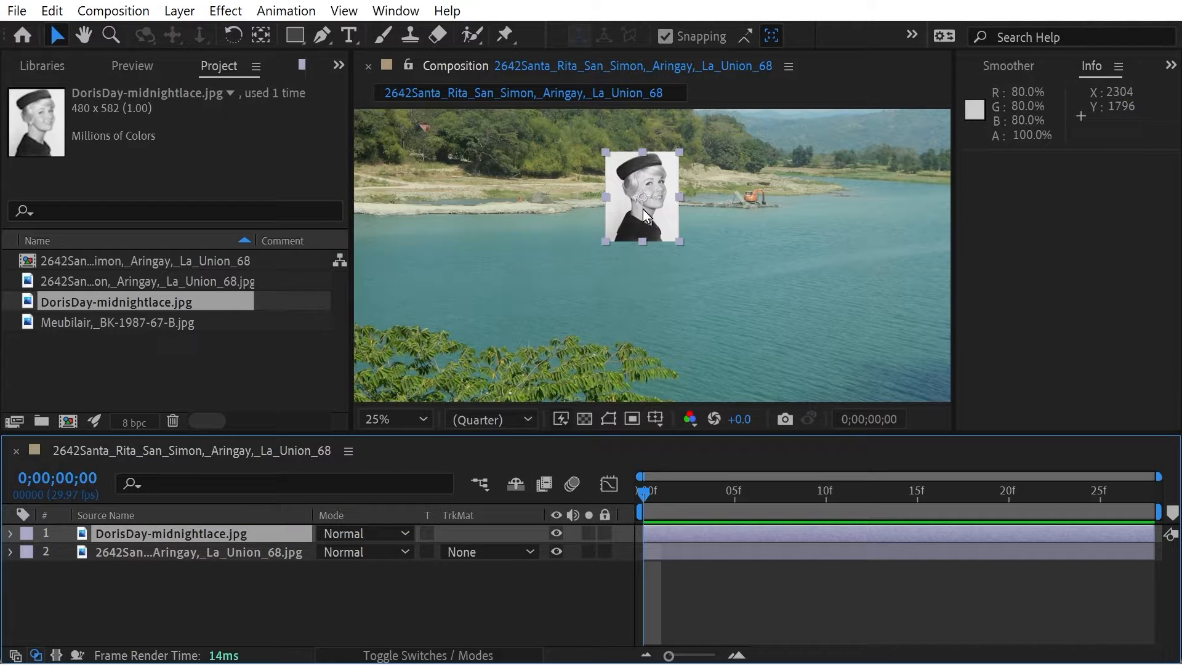
{"action": "left_click", "coordinate": [621, 212]}
{"action": "left_click_drag", "start_coordinate": [620, 212], "coordinate": [626, 285]}
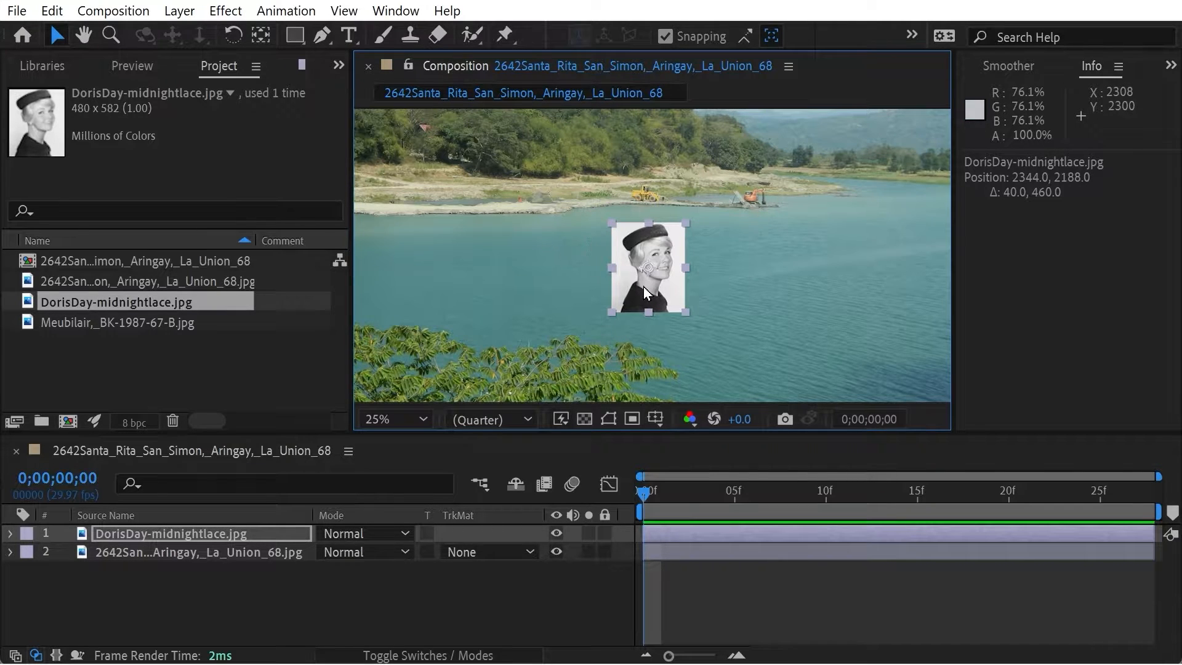
- Set the DorisDay-midnightlace.jpg layer's blending mode to Multiply and inspect how the portrait blends with the water
{"action": "left_click", "coordinate": [368, 533]}
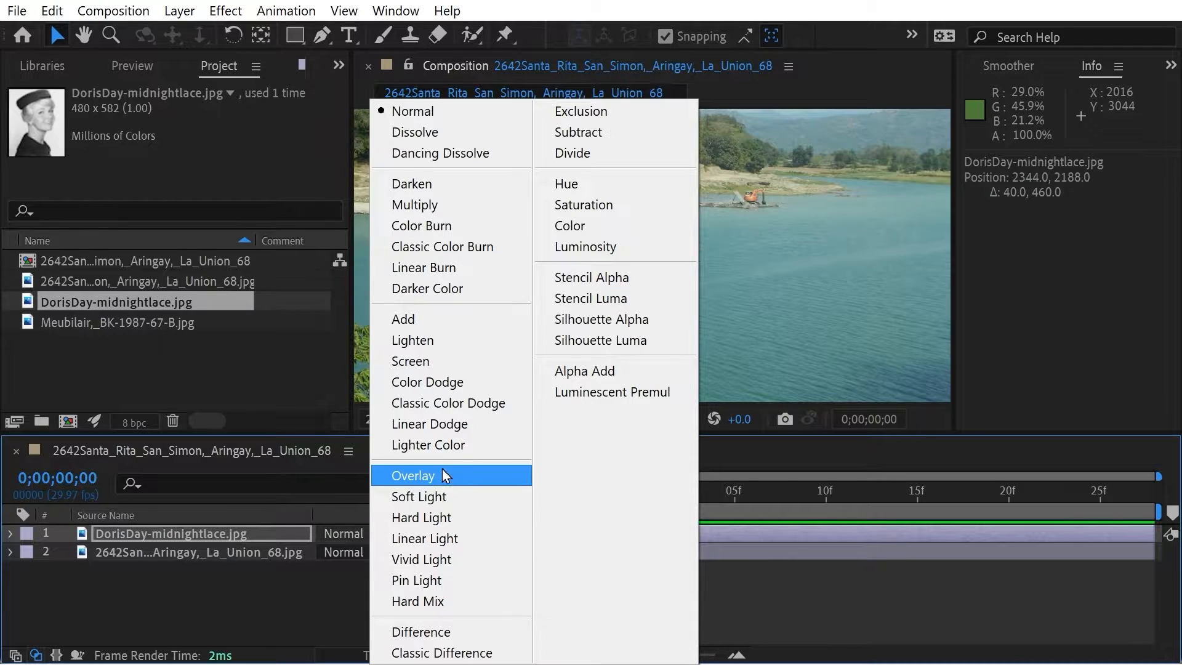
{"action": "left_click", "coordinate": [442, 205]}
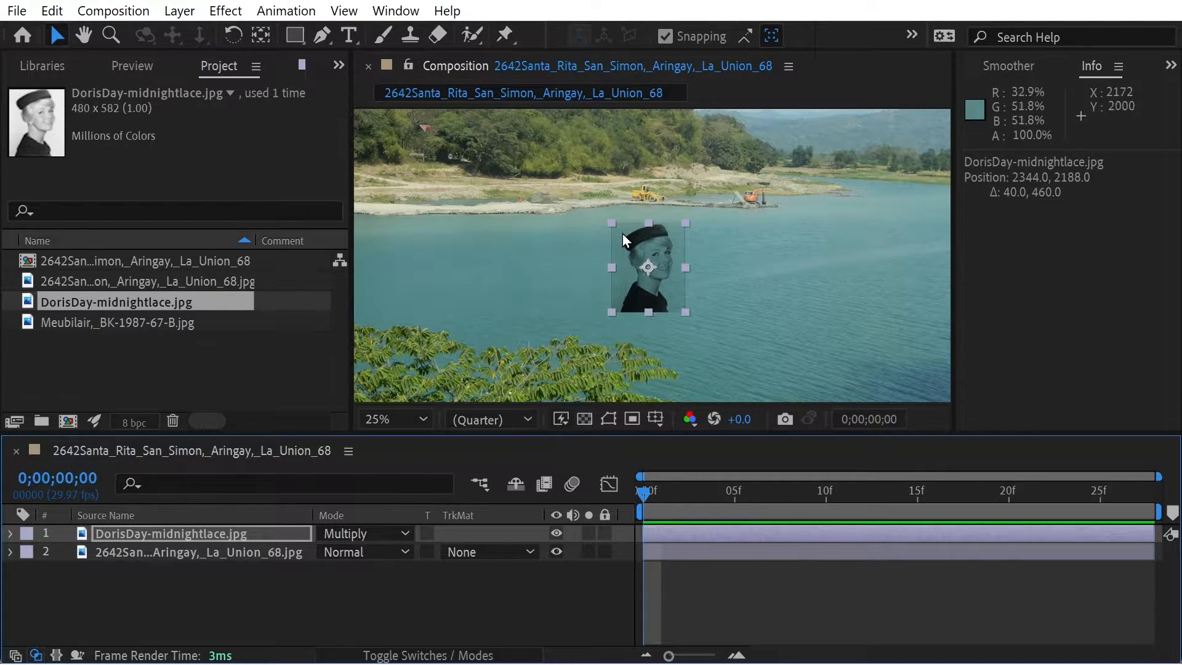
{"action": "scroll", "coordinate": [656, 271], "scroll_direction": "up", "scroll_amount": 6}
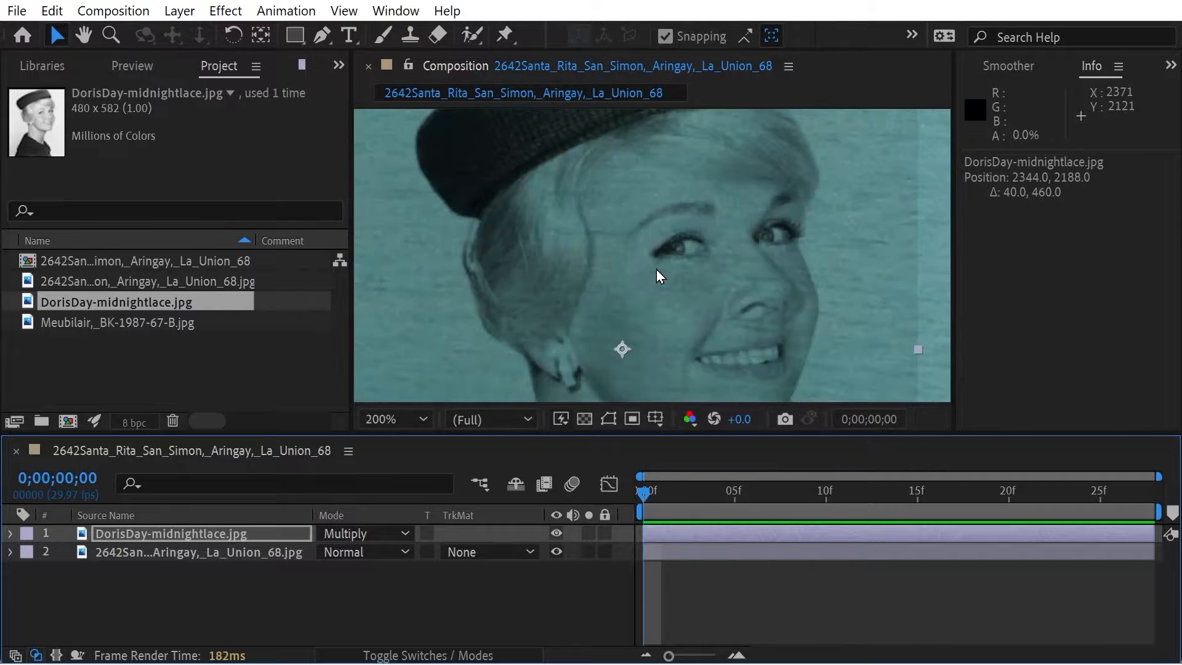
{"action": "scroll", "coordinate": [656, 271], "scroll_direction": "down", "scroll_amount": 4}
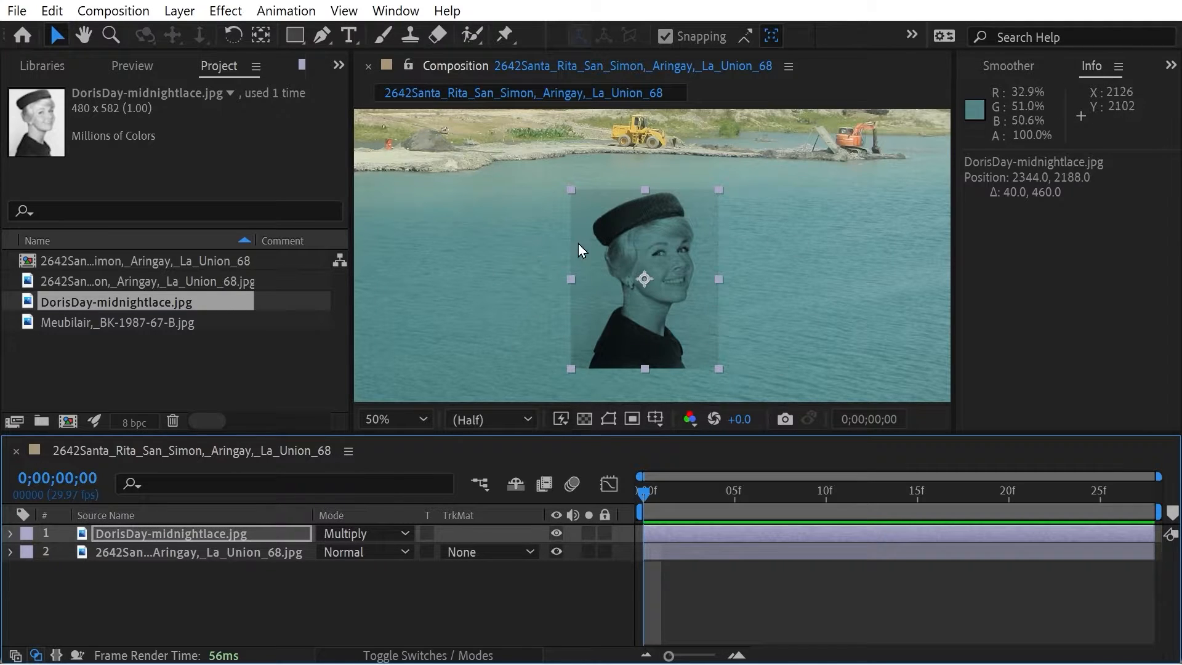
{"action": "scroll", "coordinate": [456, 351], "scroll_direction": "down", "scroll_amount": 8}
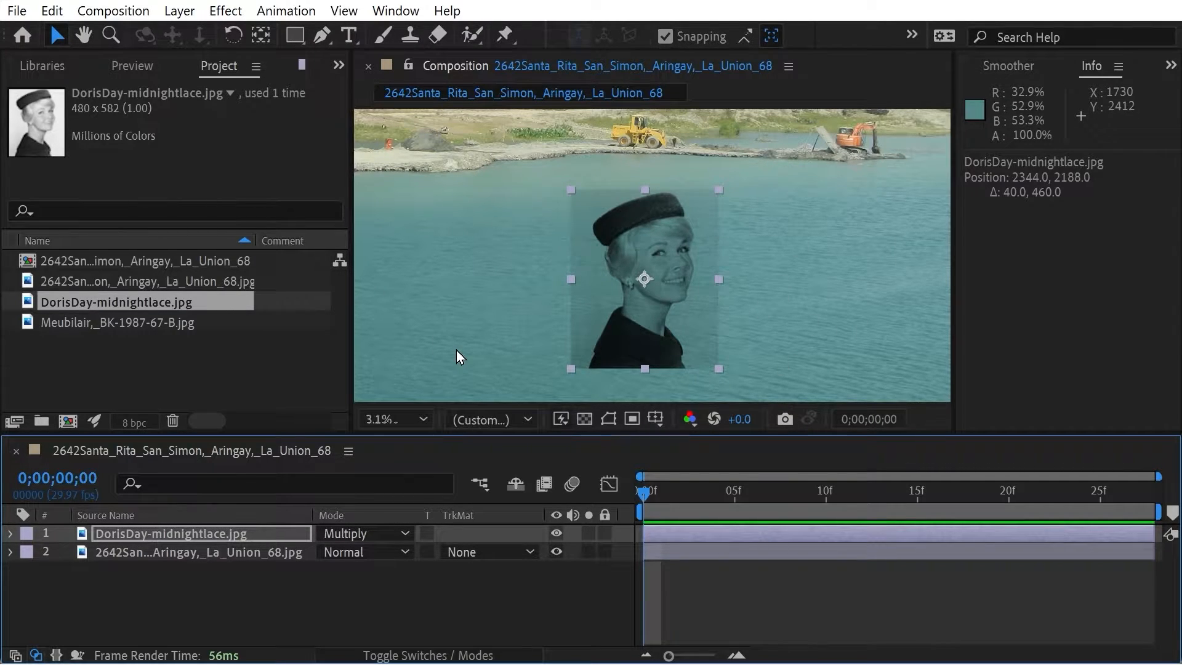
{"action": "scroll", "coordinate": [457, 349], "scroll_direction": "up", "scroll_amount": 5}
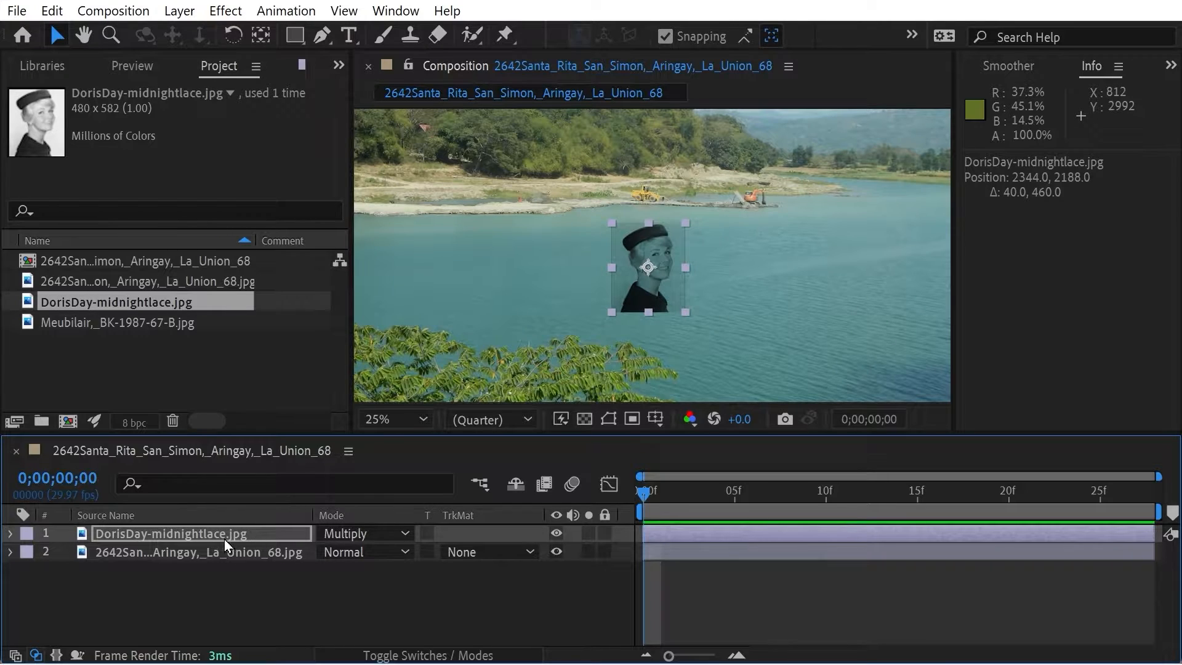
- Delete the DorisDay-midnightlace.jpg layer and add Meubilair,_BK-1987-67-B.jpg above the landscape layer in its place
{"action": "left_click", "coordinate": [196, 537]}
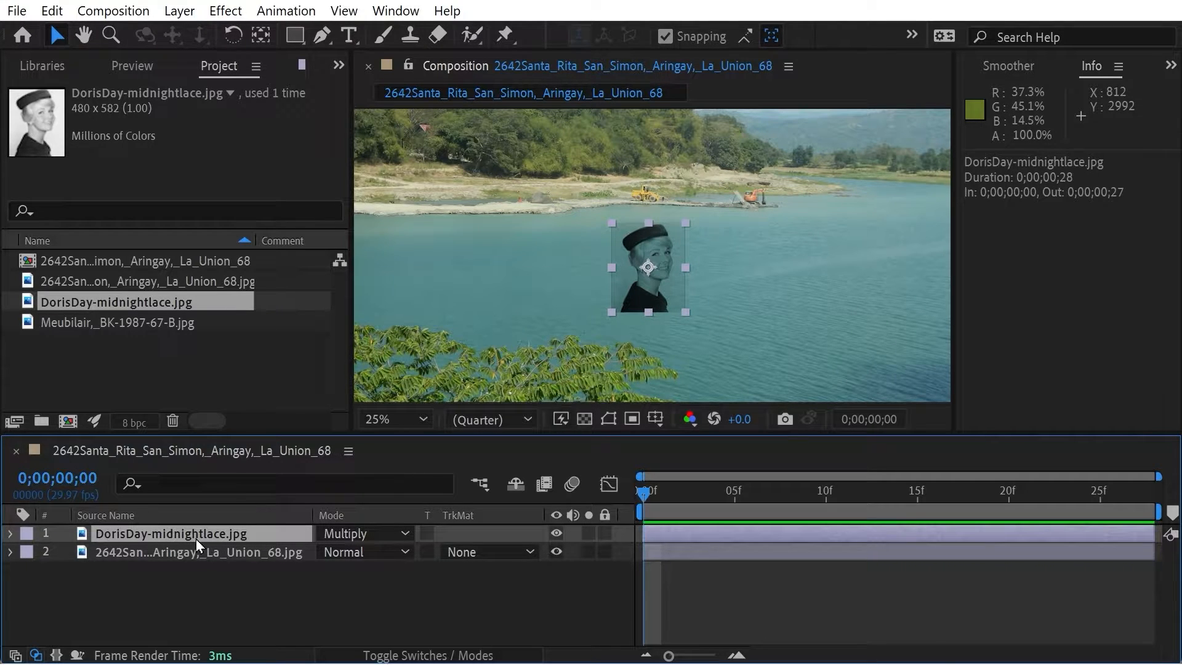
{"action": "key", "text": "Delete"}
{"action": "left_click_drag", "start_coordinate": [87, 319], "coordinate": [160, 531]}
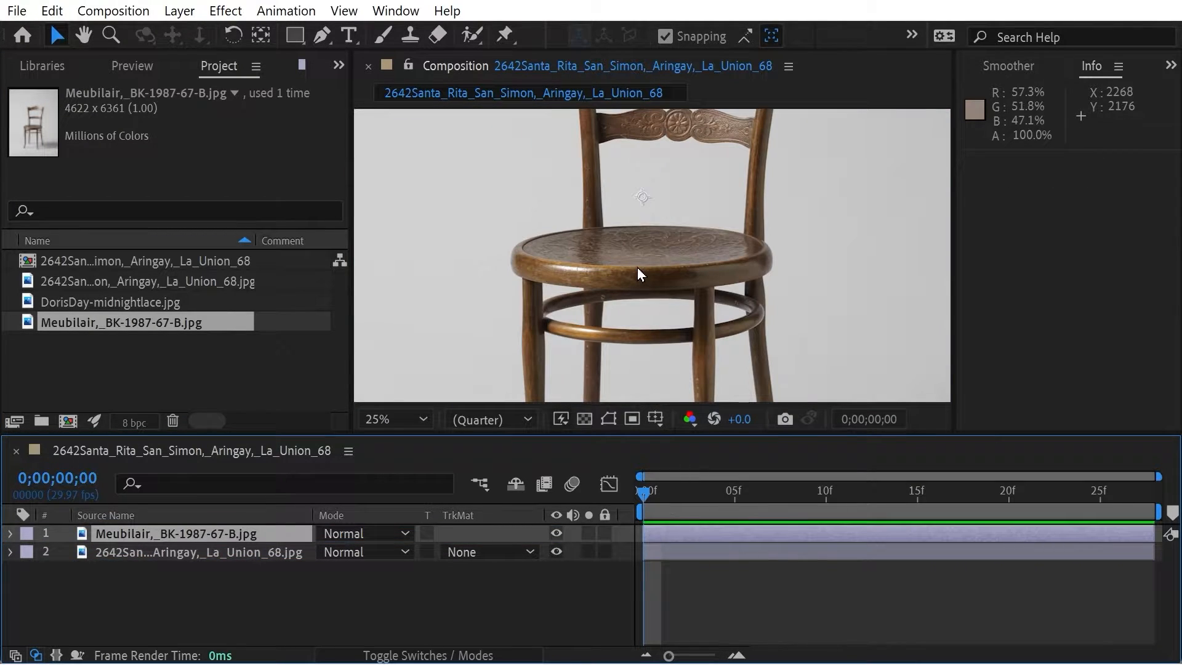
{"action": "scroll", "coordinate": [638, 267], "scroll_direction": "down", "scroll_amount": 4}
{"action": "scroll", "coordinate": [638, 267], "scroll_direction": "up", "scroll_amount": 4}
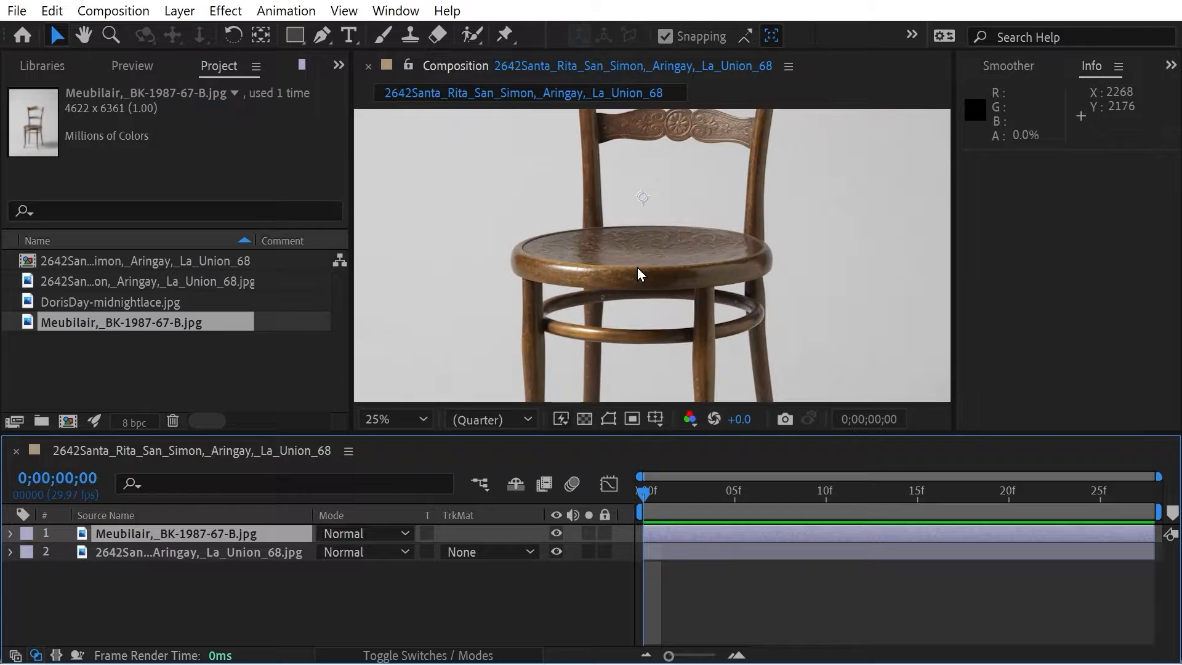
- Set the Meubilair chair layer's blending mode to Multiply and inspect the blend over the whole landscape
{"action": "left_click", "coordinate": [392, 535]}
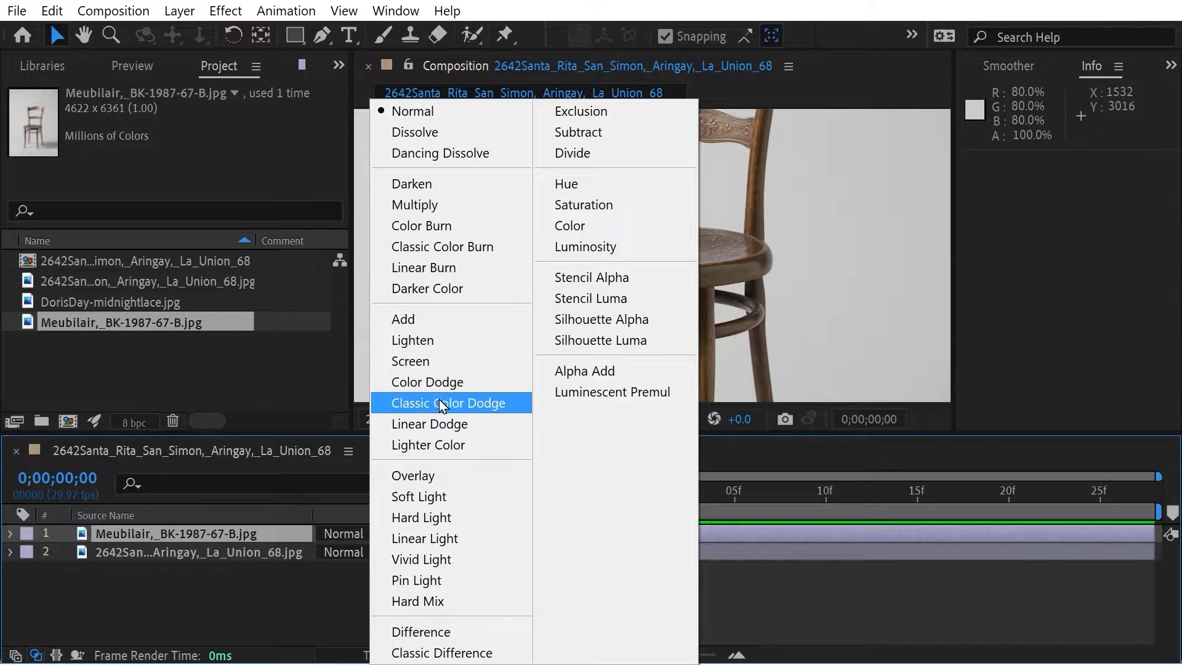
{"action": "left_click", "coordinate": [437, 209]}
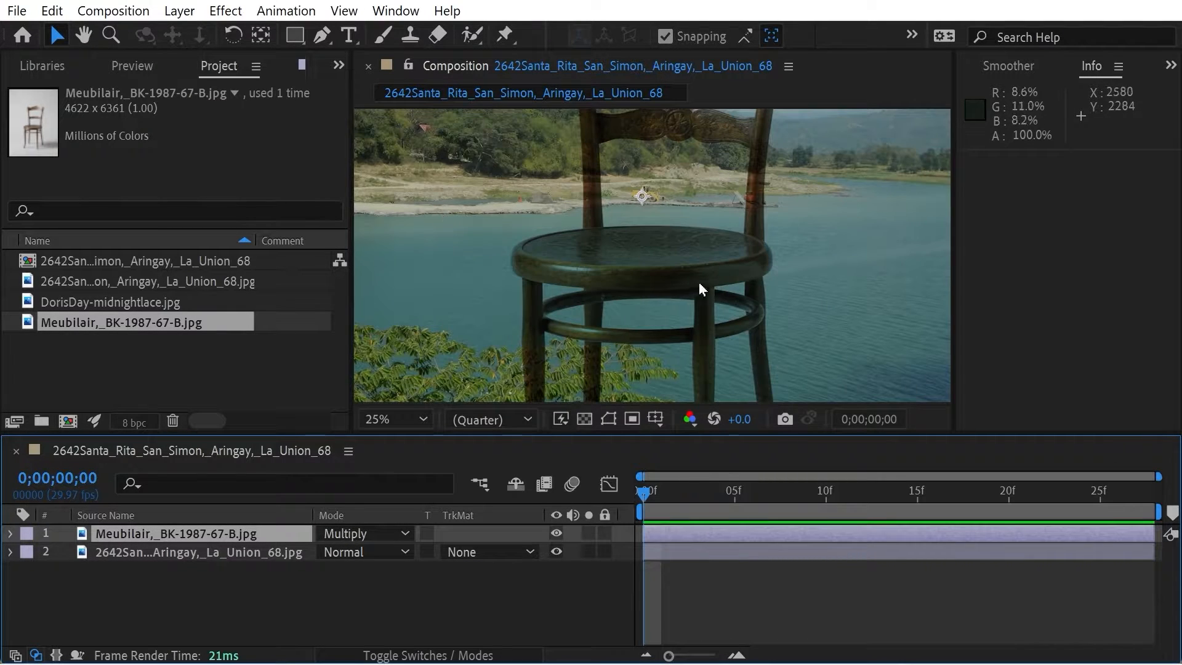
{"action": "scroll", "coordinate": [780, 251], "scroll_direction": "down", "scroll_amount": 2}
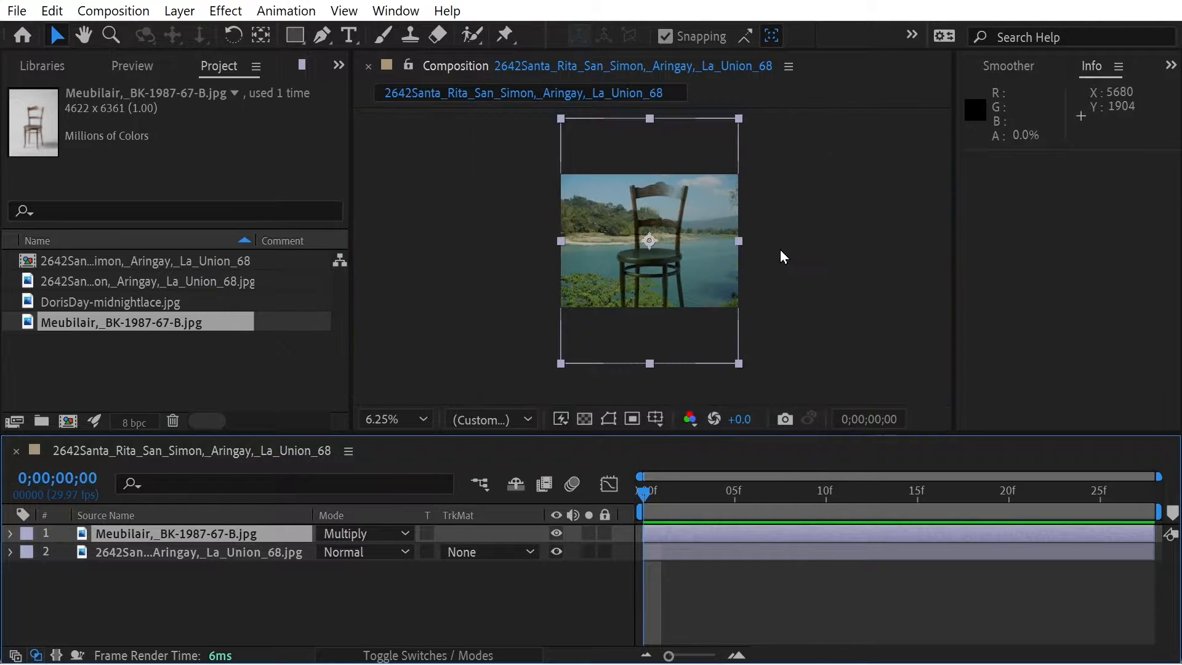
{"action": "scroll", "coordinate": [781, 251], "scroll_direction": "up", "scroll_amount": 1}
{"action": "scroll", "coordinate": [780, 251], "scroll_direction": "up", "scroll_amount": 2}
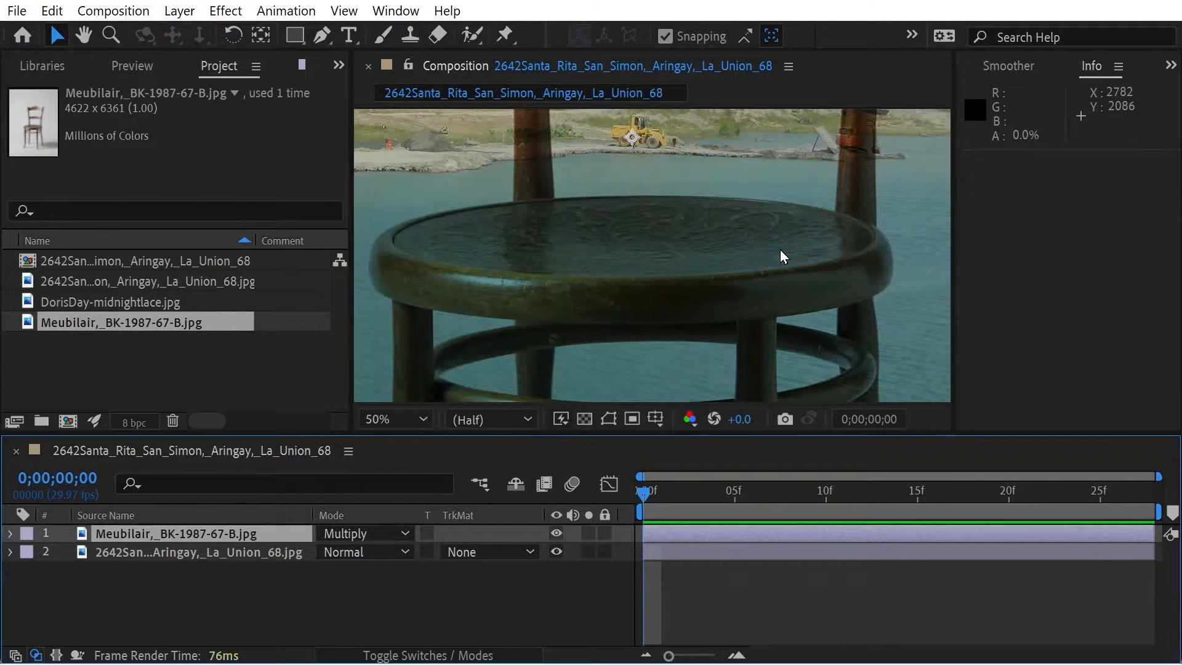
{"action": "scroll", "coordinate": [781, 251], "scroll_direction": "down", "scroll_amount": 3}
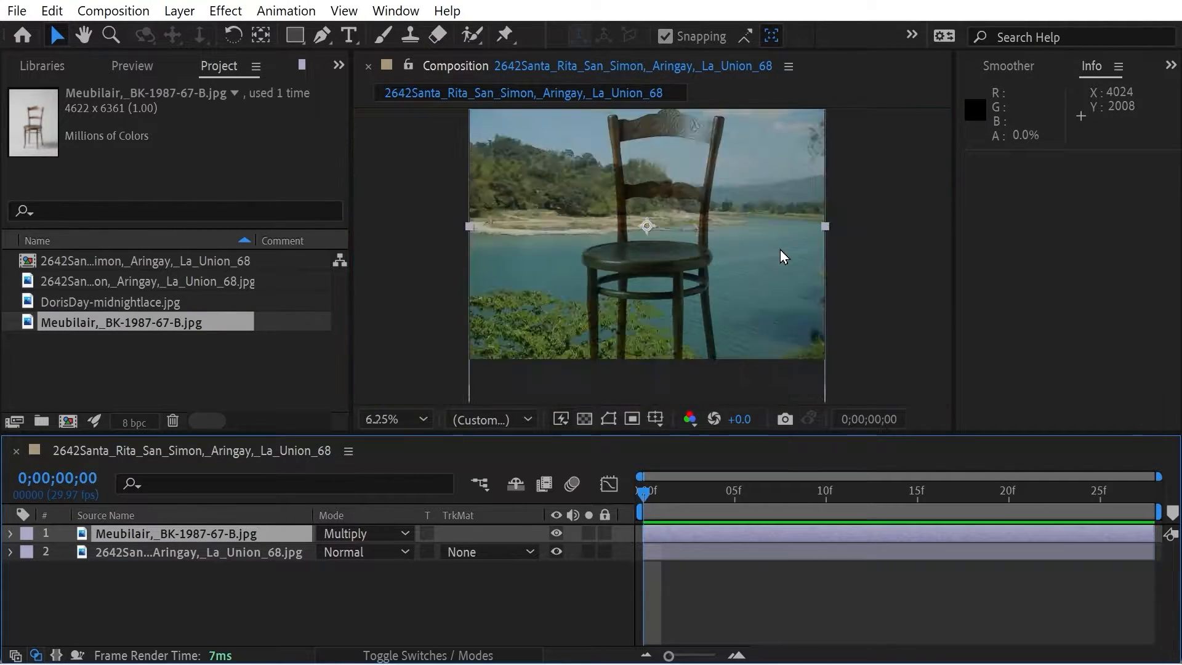
{"action": "key", "text": "period"}
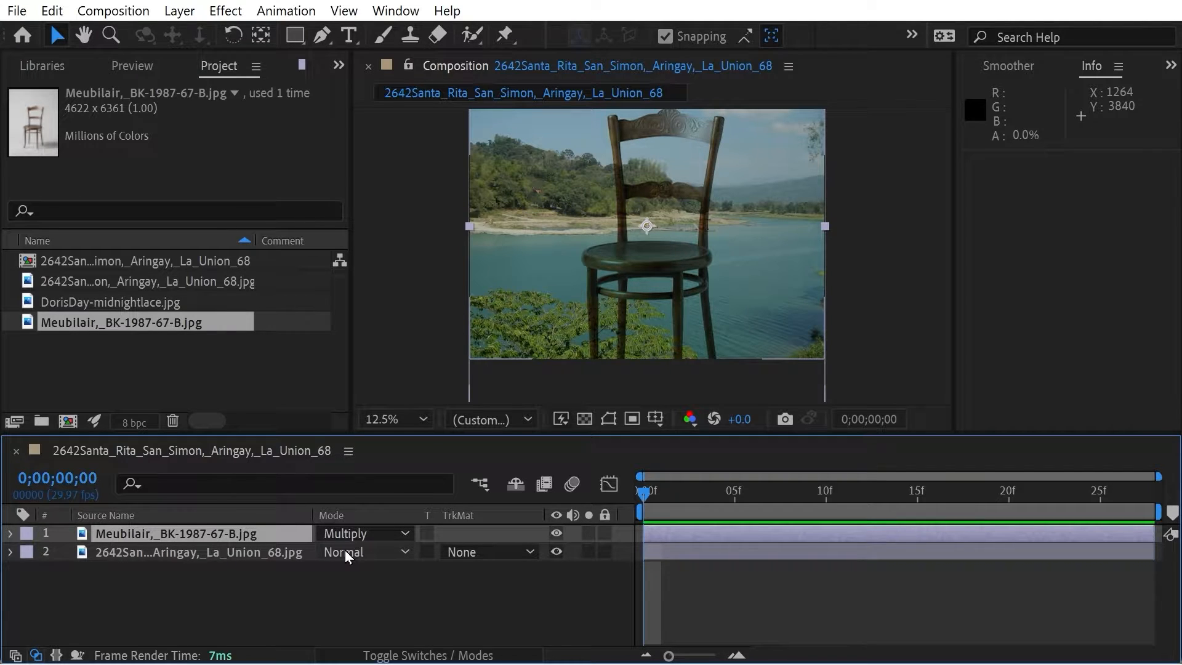
- Place the landscape layer above the chair layer, reset the chair layer to Normal and set the landscape's blending mode to Multiply
{"action": "left_click", "coordinate": [200, 553]}
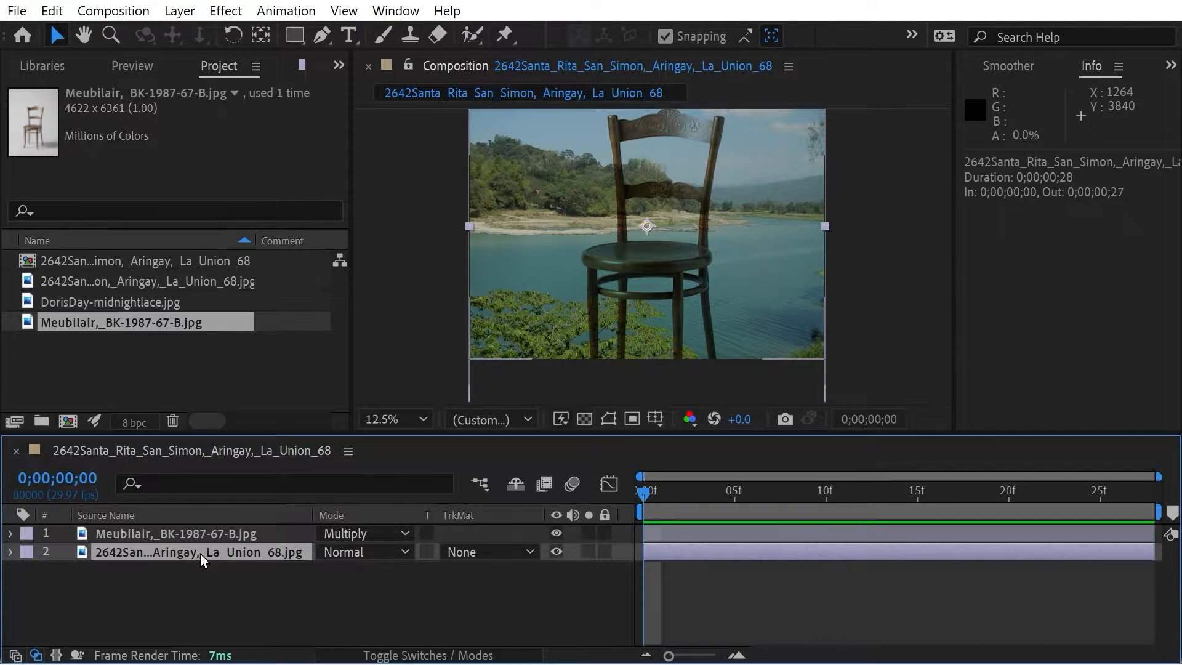
{"action": "left_click_drag", "start_coordinate": [201, 553], "coordinate": [201, 531]}
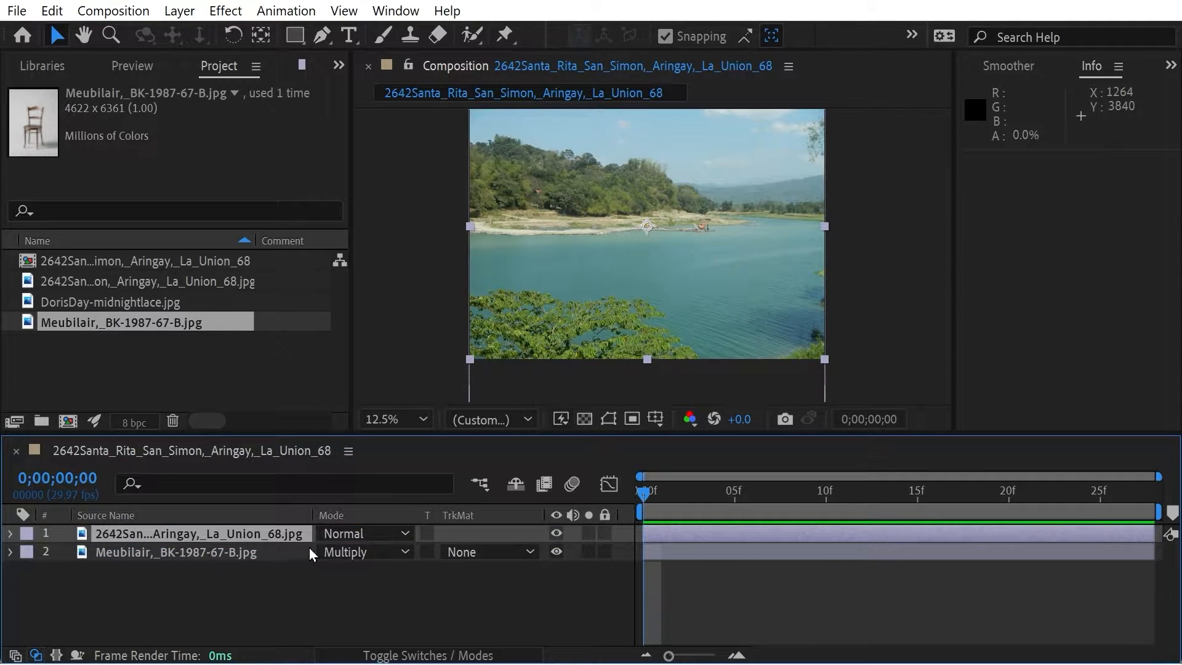
{"action": "left_click", "coordinate": [333, 533]}
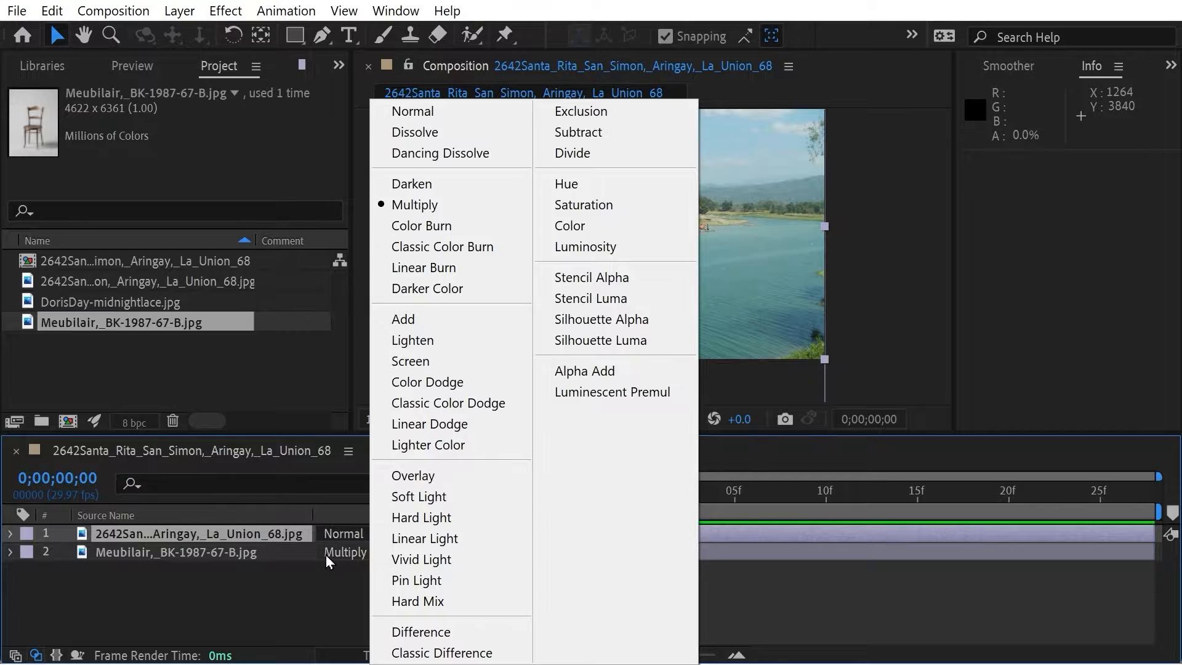
{"action": "left_click", "coordinate": [470, 112]}
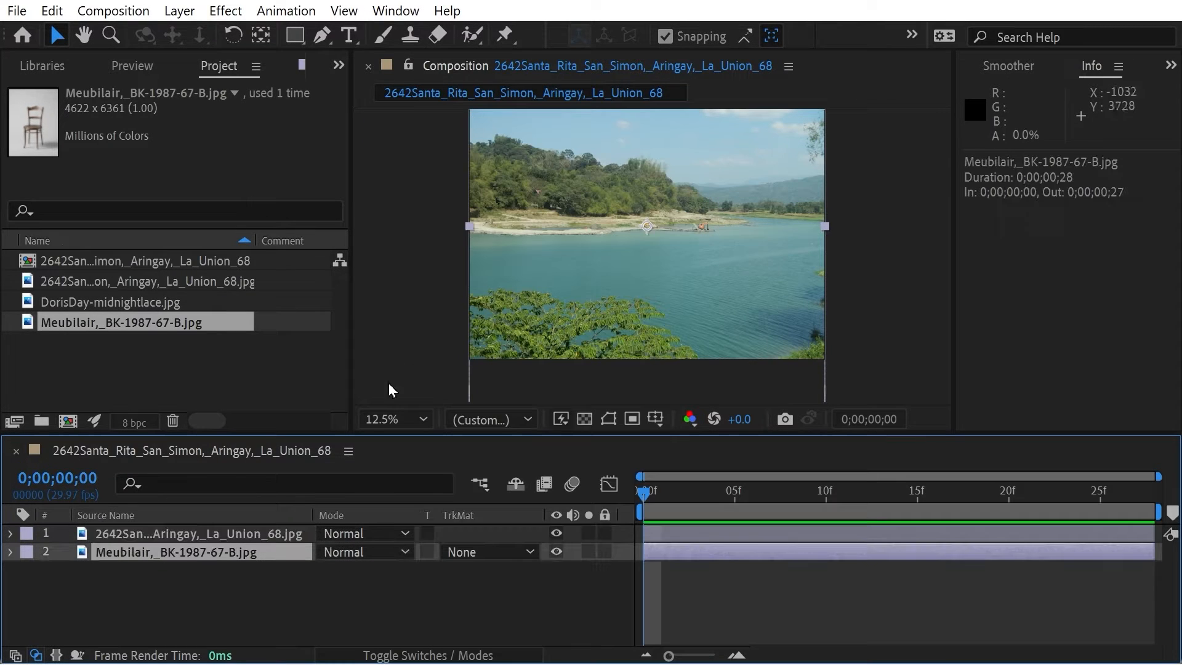
{"action": "left_click", "coordinate": [346, 531]}
{"action": "left_click", "coordinate": [472, 205]}
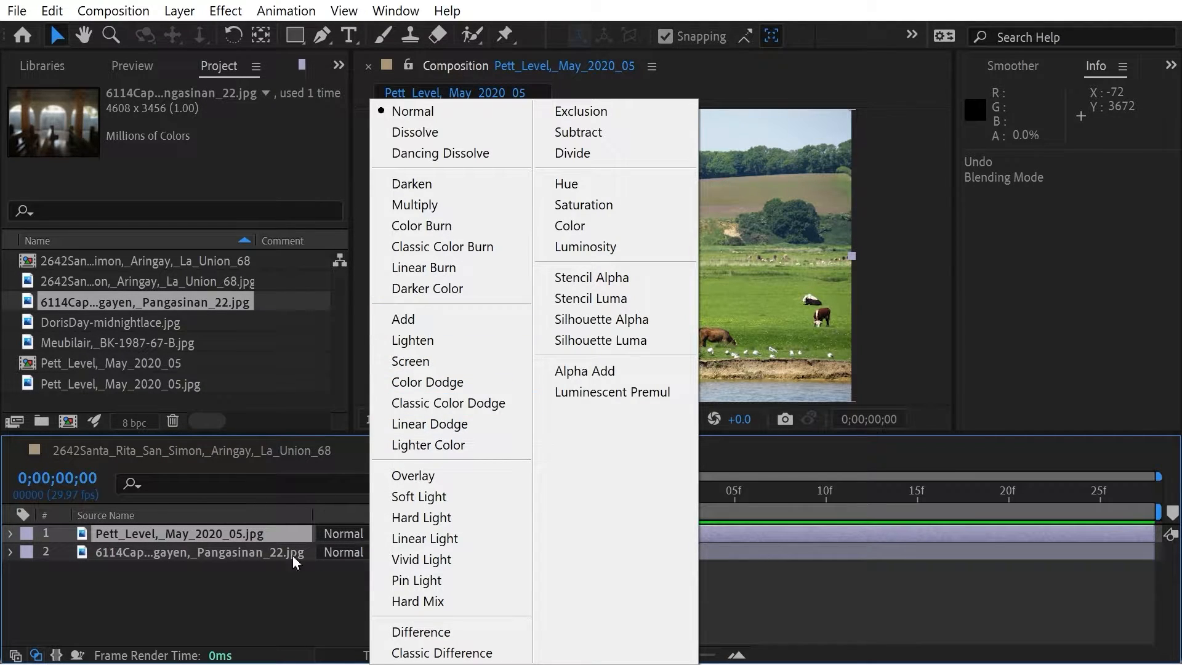
- View each image in the Pett_Level composition by hiding both layers in turn, and make both visible again
{"action": "left_click", "coordinate": [253, 601]}
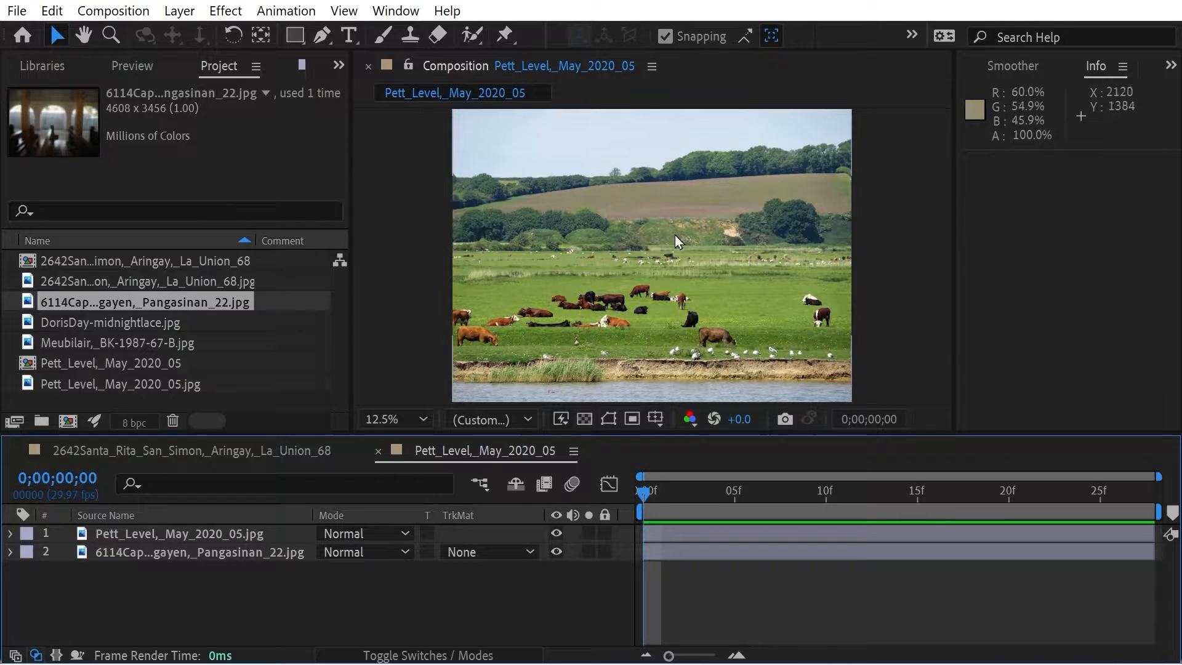
{"action": "left_click", "coordinate": [555, 533]}
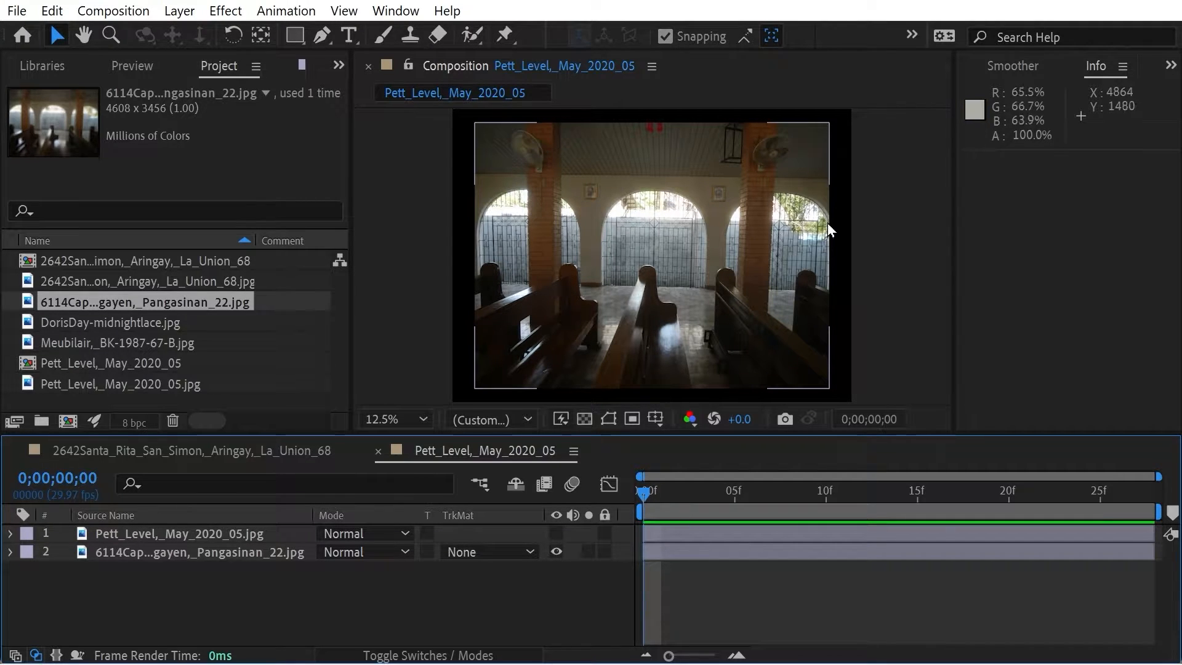
{"action": "left_click", "coordinate": [556, 551]}
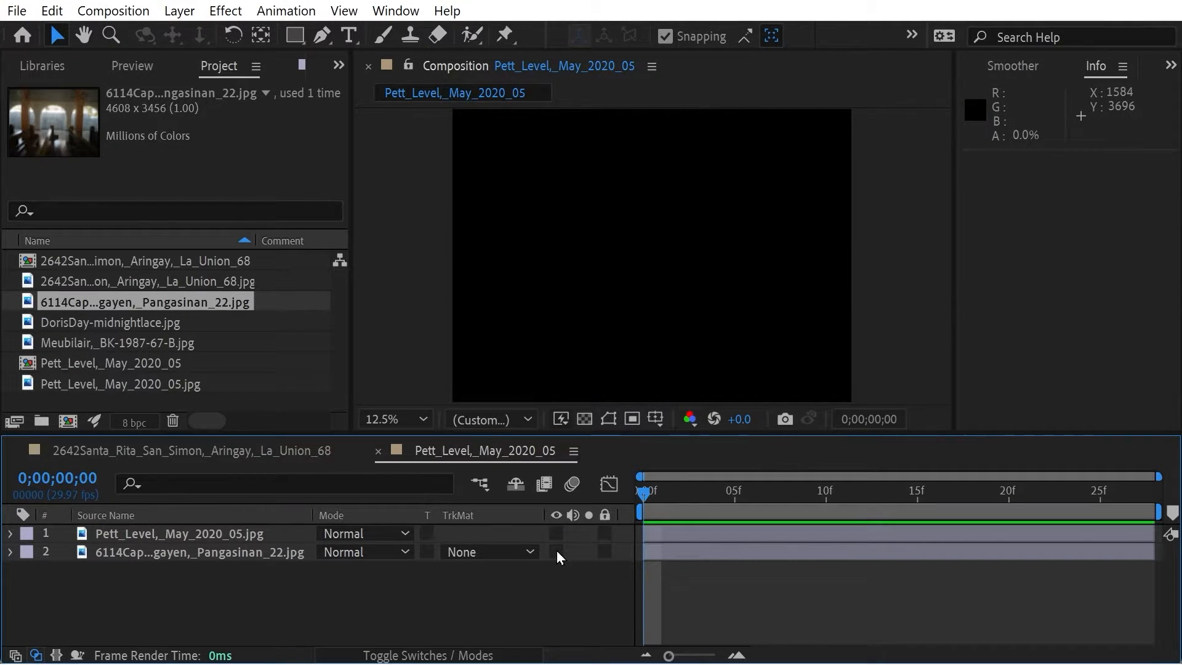
{"action": "left_click", "coordinate": [557, 551]}
{"action": "left_click", "coordinate": [556, 532]}
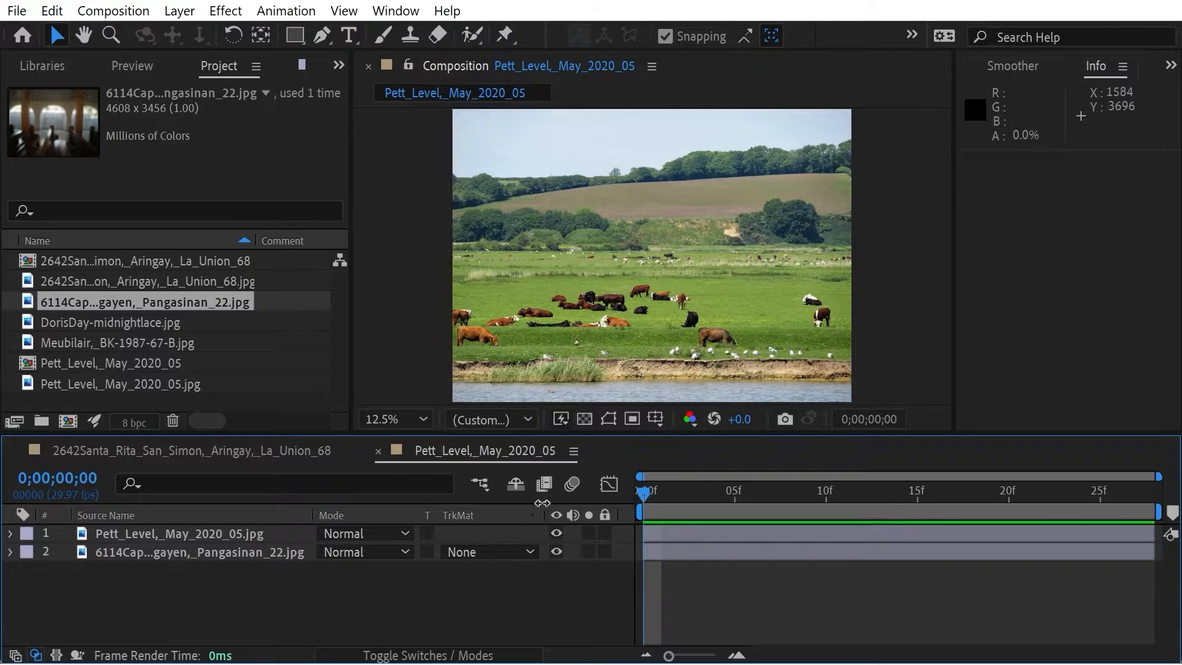
- Try the Add blending mode on the Pett_Level,_May_2020_05.jpg layer and compare the blend by toggling the layer's visibility
{"action": "left_click", "coordinate": [389, 533]}
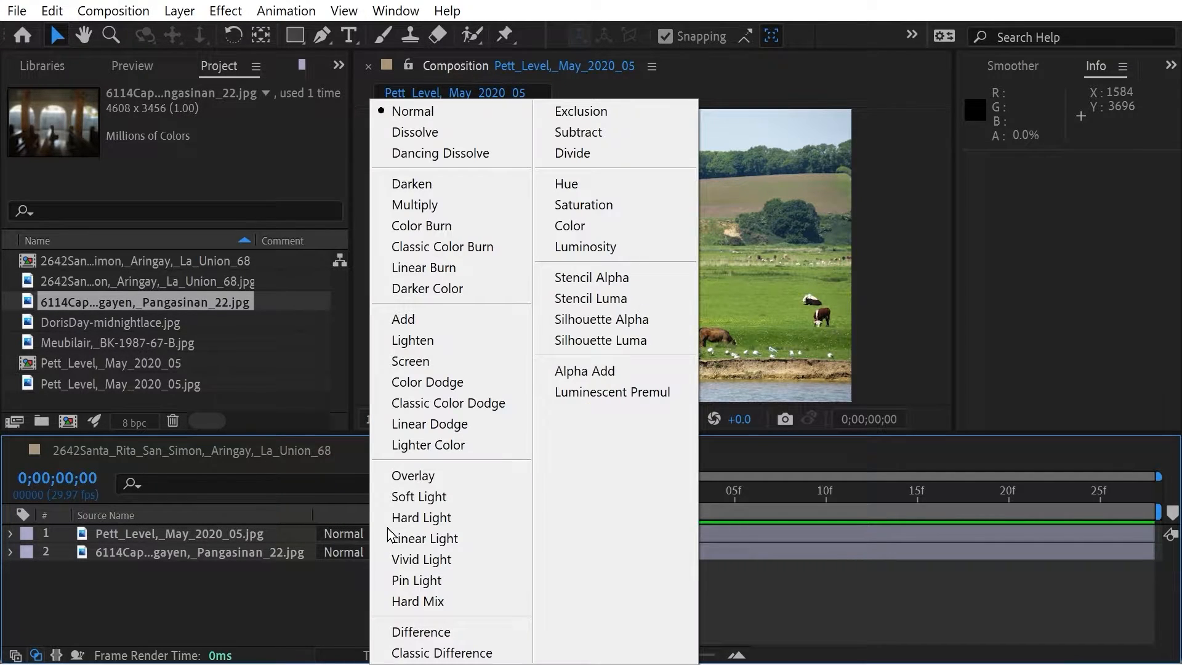
{"action": "left_click", "coordinate": [431, 326]}
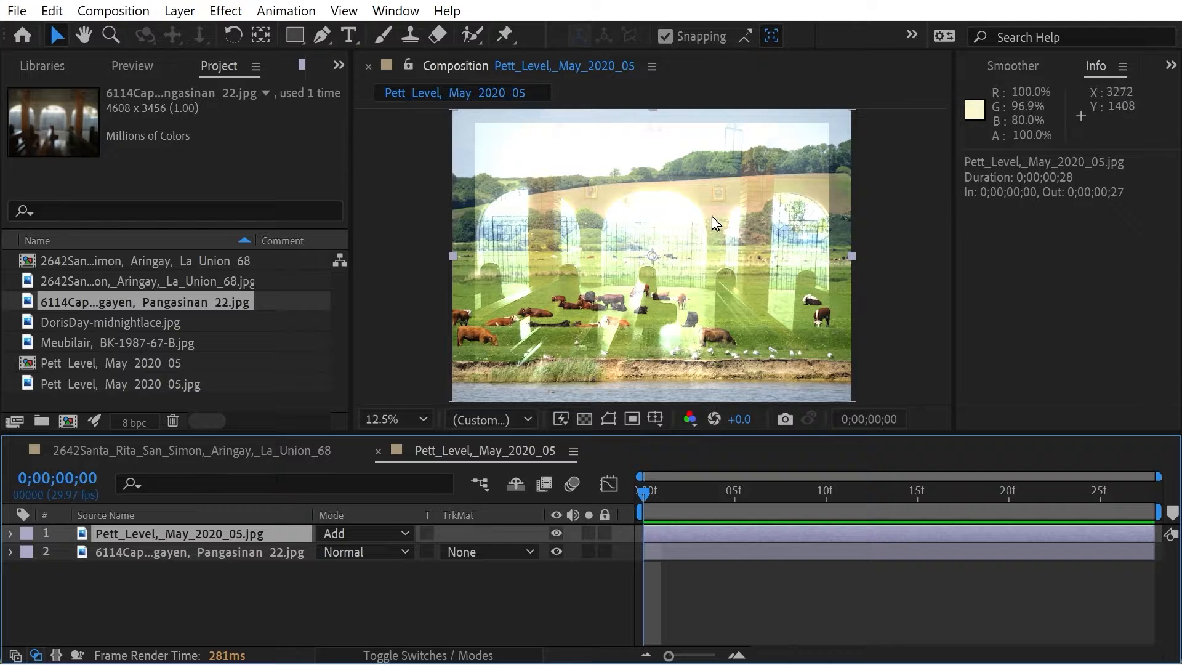
{"action": "left_click", "coordinate": [556, 533]}
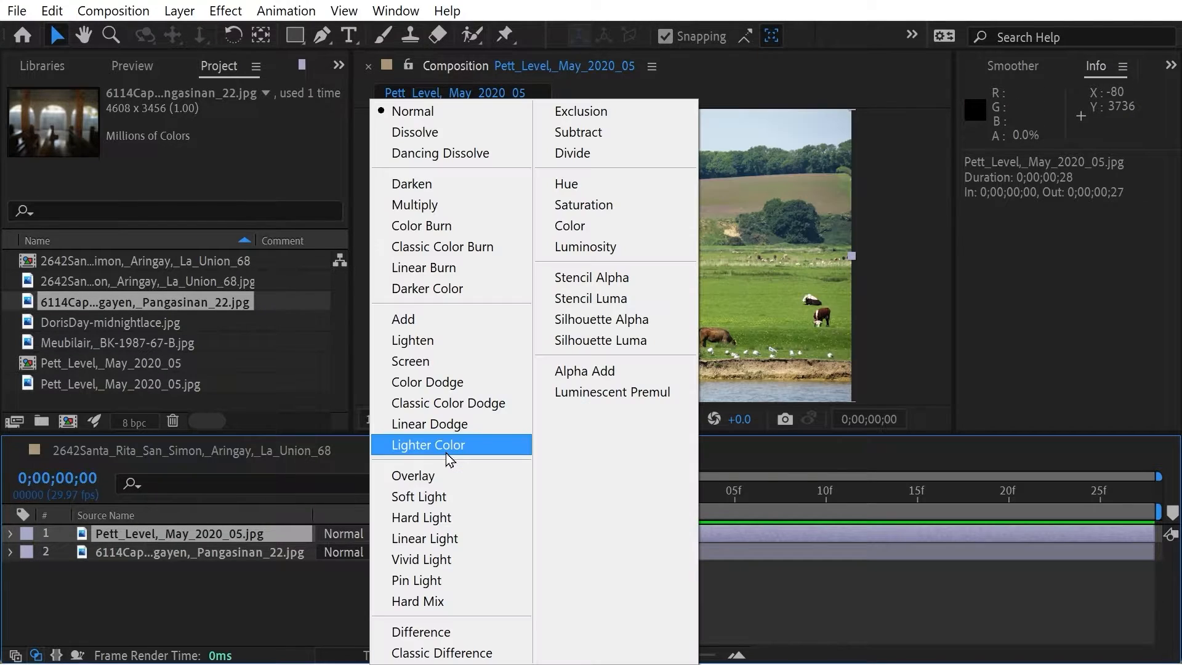
- Try the Vivid Light blending mode on the Pett_Level,_May_2020_05.jpg layer and reset it to Normal
{"action": "left_click", "coordinate": [425, 560]}
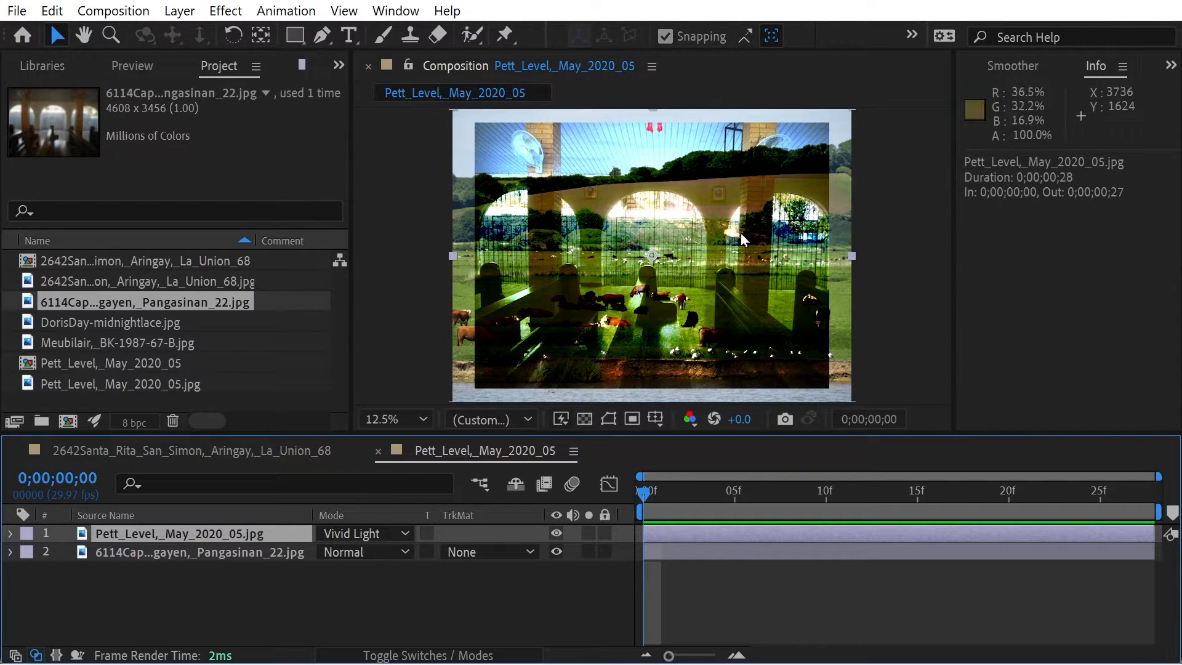
{"action": "left_click", "coordinate": [348, 534]}
{"action": "left_click", "coordinate": [419, 114]}
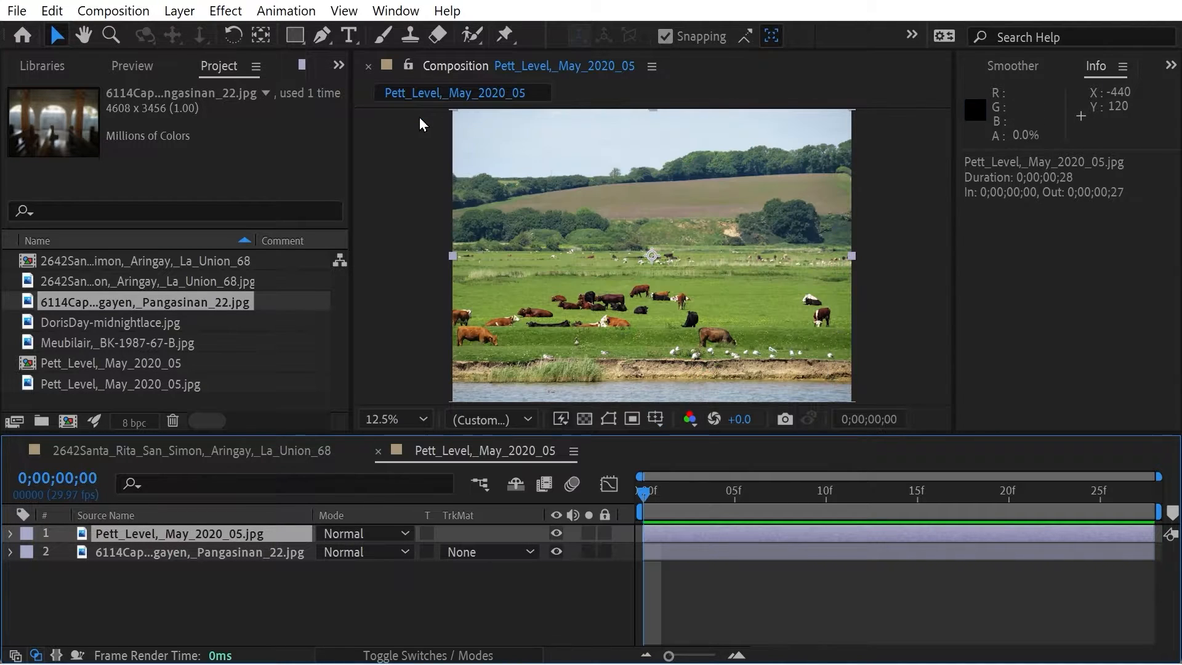
- Move the church interior layer above the Pett_Level layer, try Vivid Light on it and undo that blending mode
{"action": "left_click_drag", "start_coordinate": [198, 567], "coordinate": [195, 533]}
{"action": "left_click", "coordinate": [361, 535]}
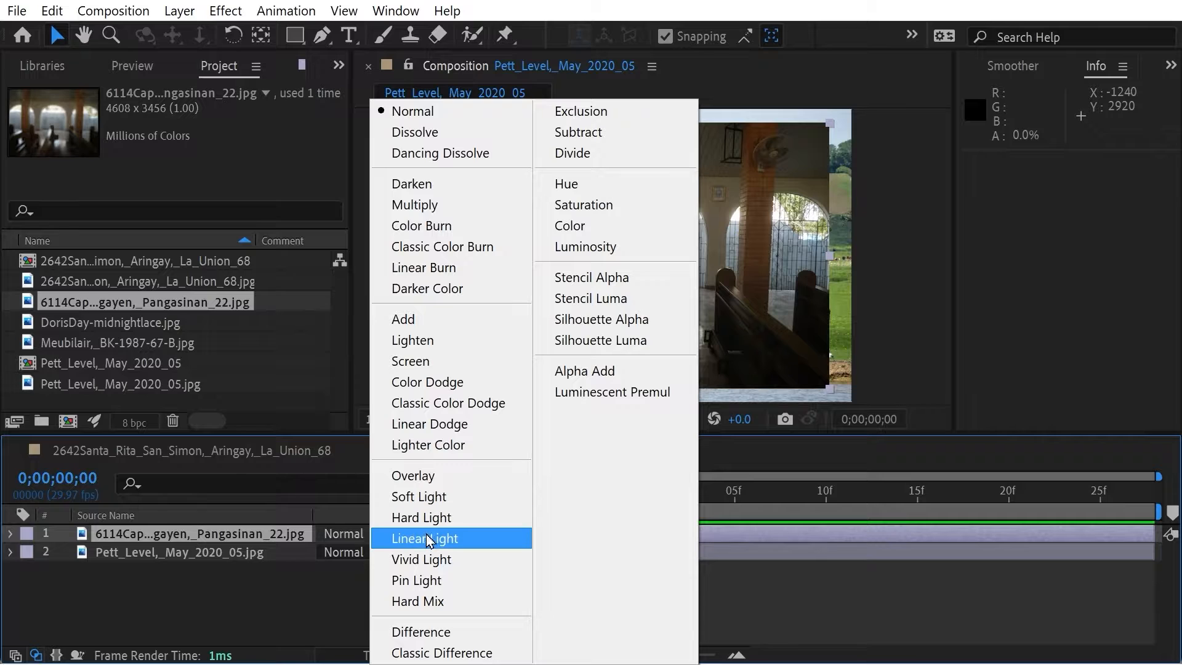
{"action": "left_click", "coordinate": [416, 562]}
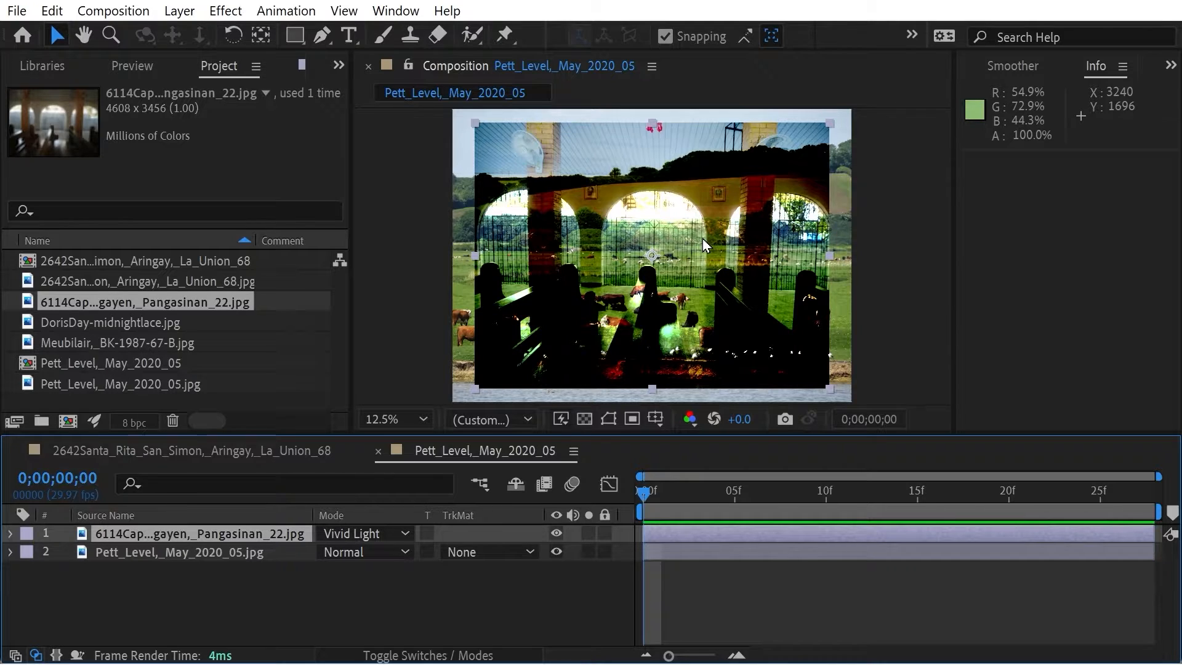
{"action": "key", "text": "ctrl+z"}
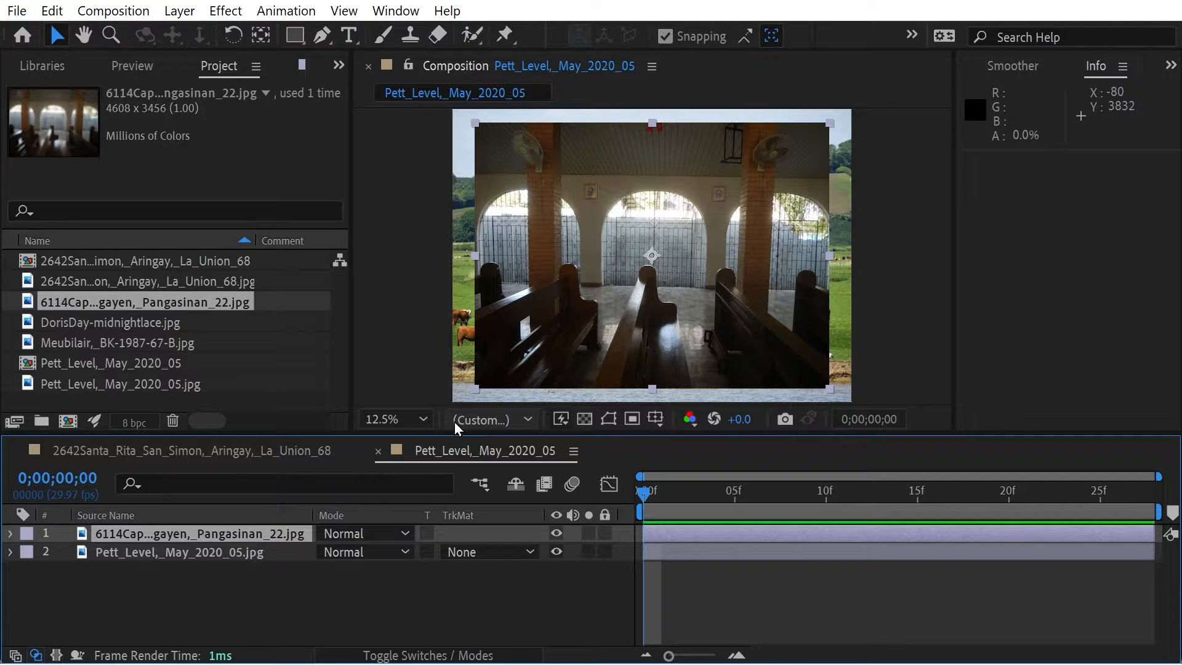
- Try the Divide blending mode on the church interior layer and reset it to Normal
{"action": "left_click", "coordinate": [360, 534]}
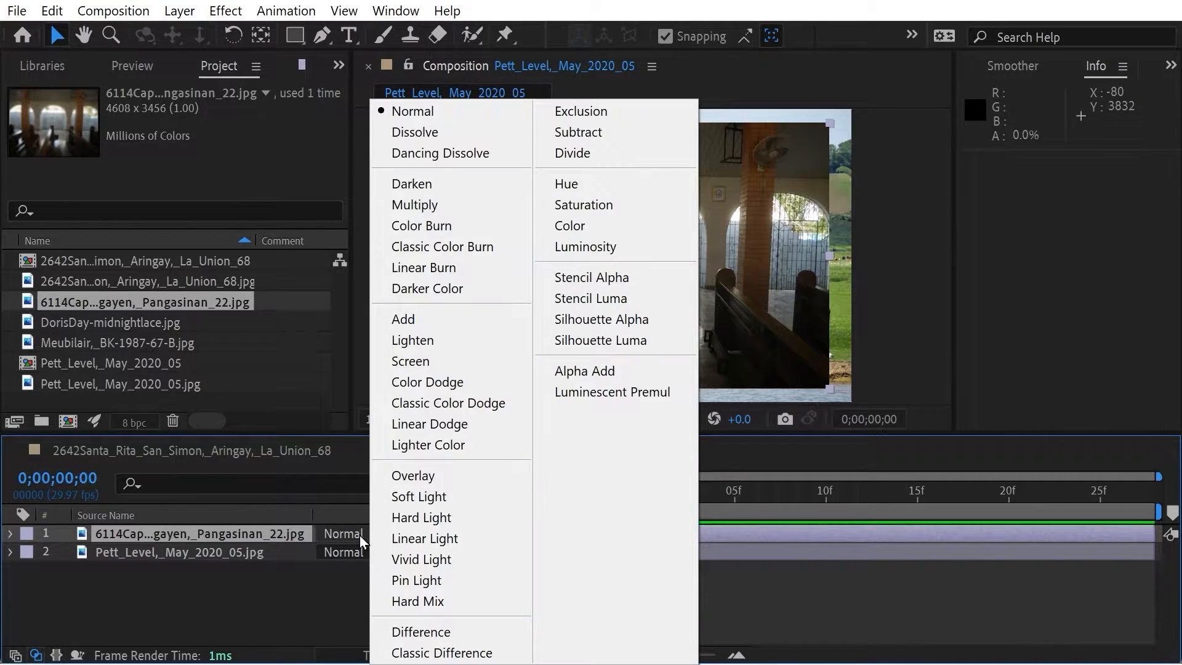
{"action": "left_click", "coordinate": [623, 157]}
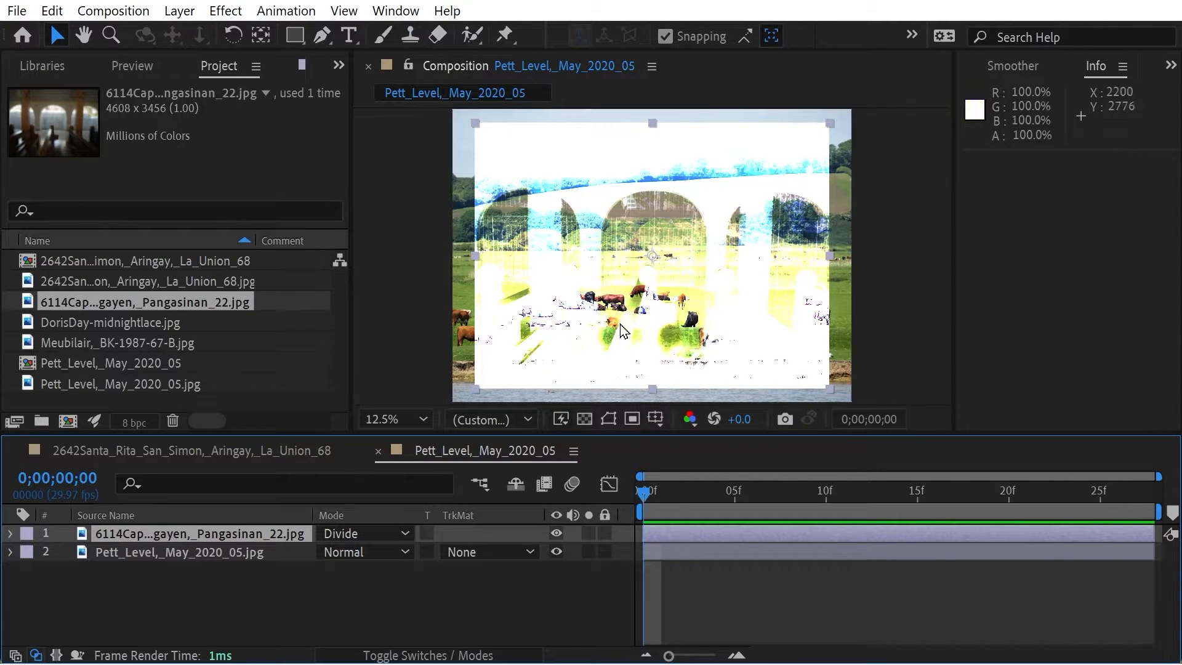
{"action": "left_click", "coordinate": [367, 533]}
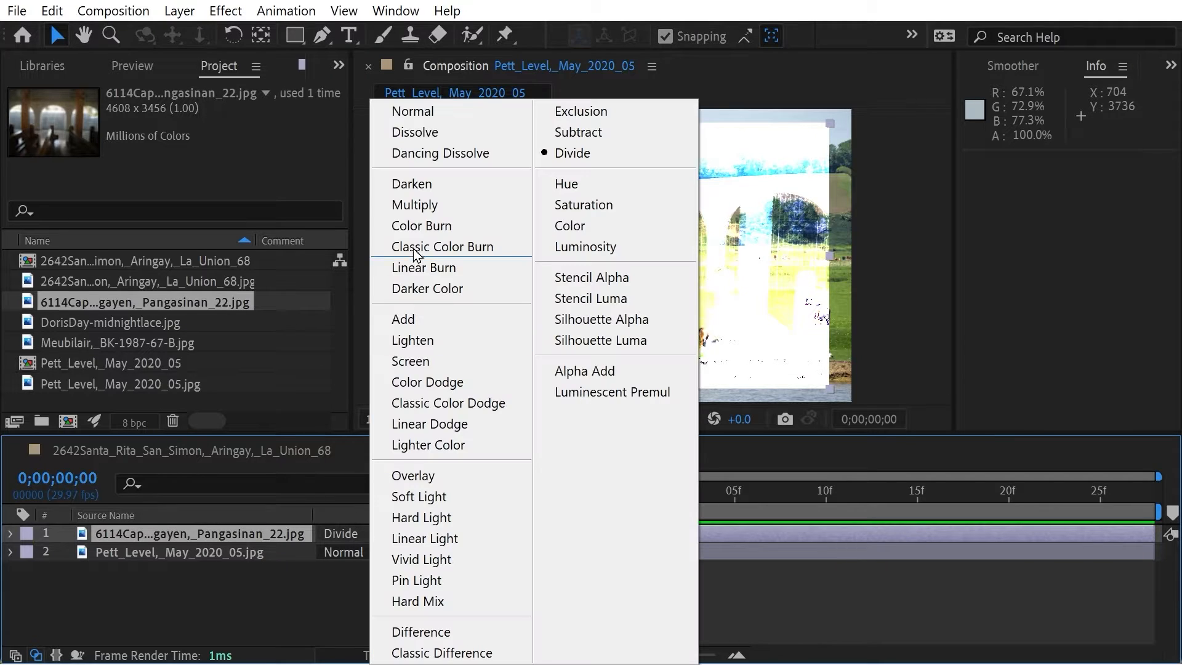
{"action": "left_click", "coordinate": [419, 111]}
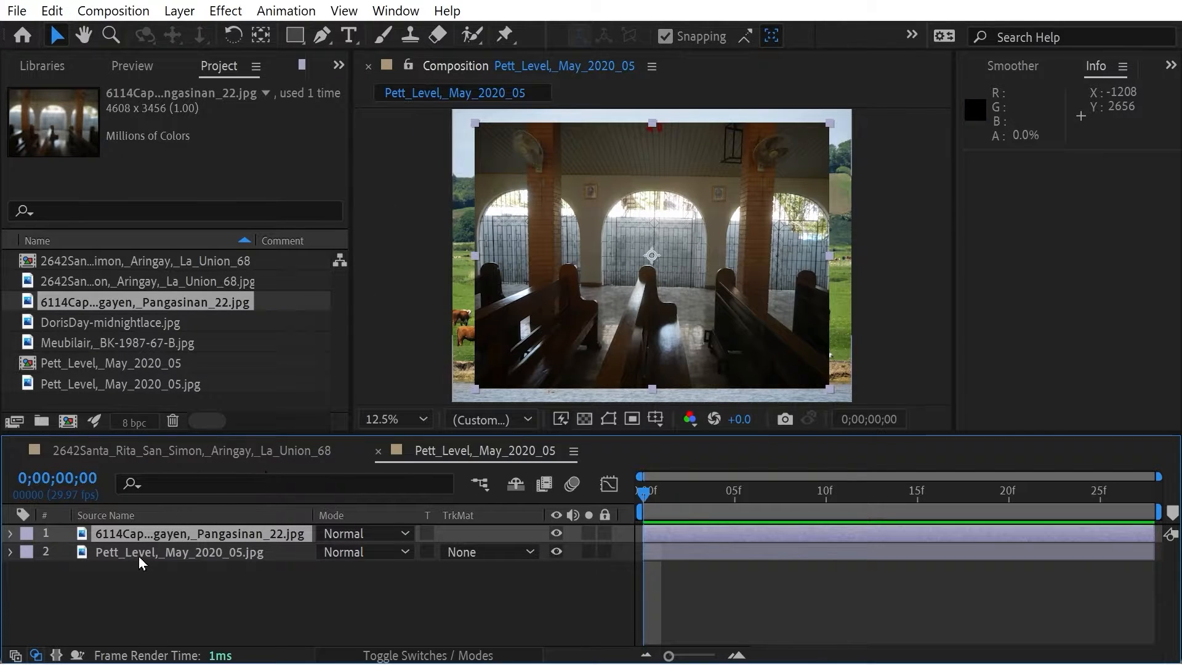
- Move the Pett_Level,_May_2020_05.jpg layer above the church interior layer and set its blending mode to Divide
{"action": "left_click_drag", "start_coordinate": [139, 556], "coordinate": [137, 531]}
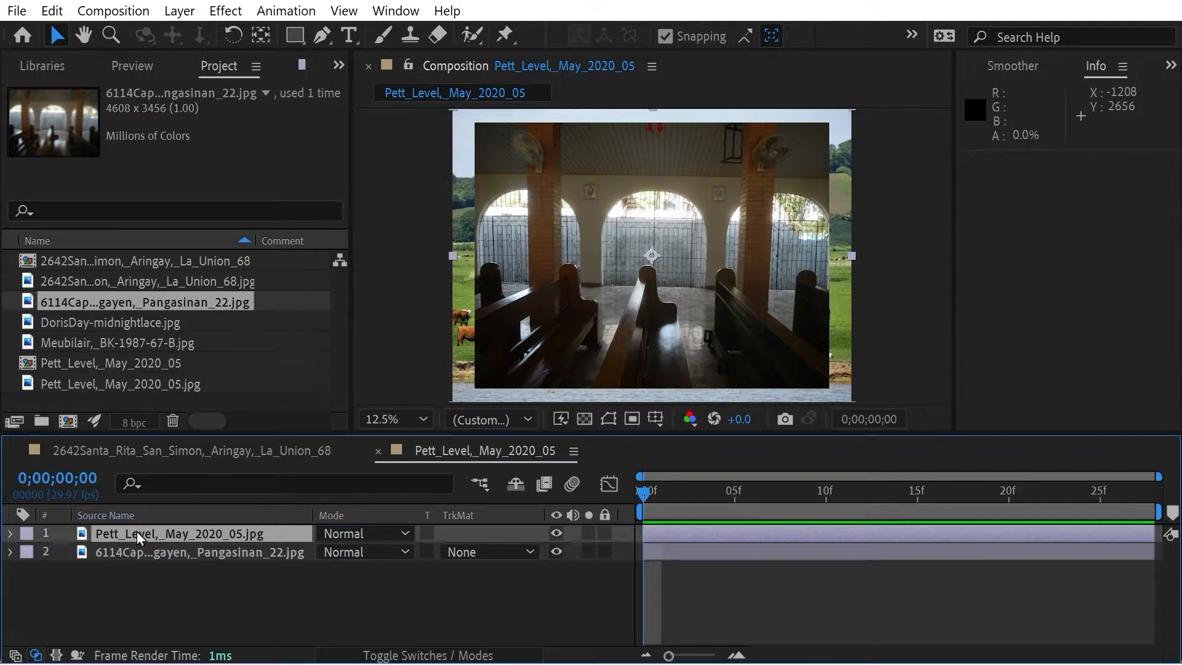
{"action": "left_click", "coordinate": [338, 535]}
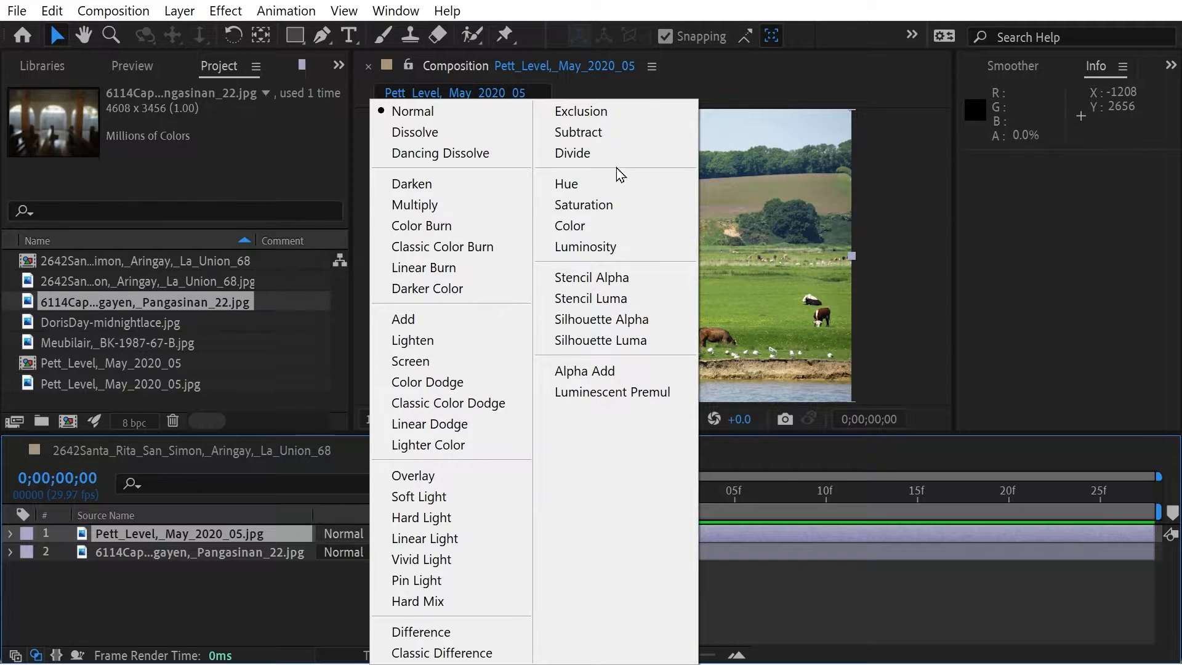
{"action": "left_click", "coordinate": [616, 153]}
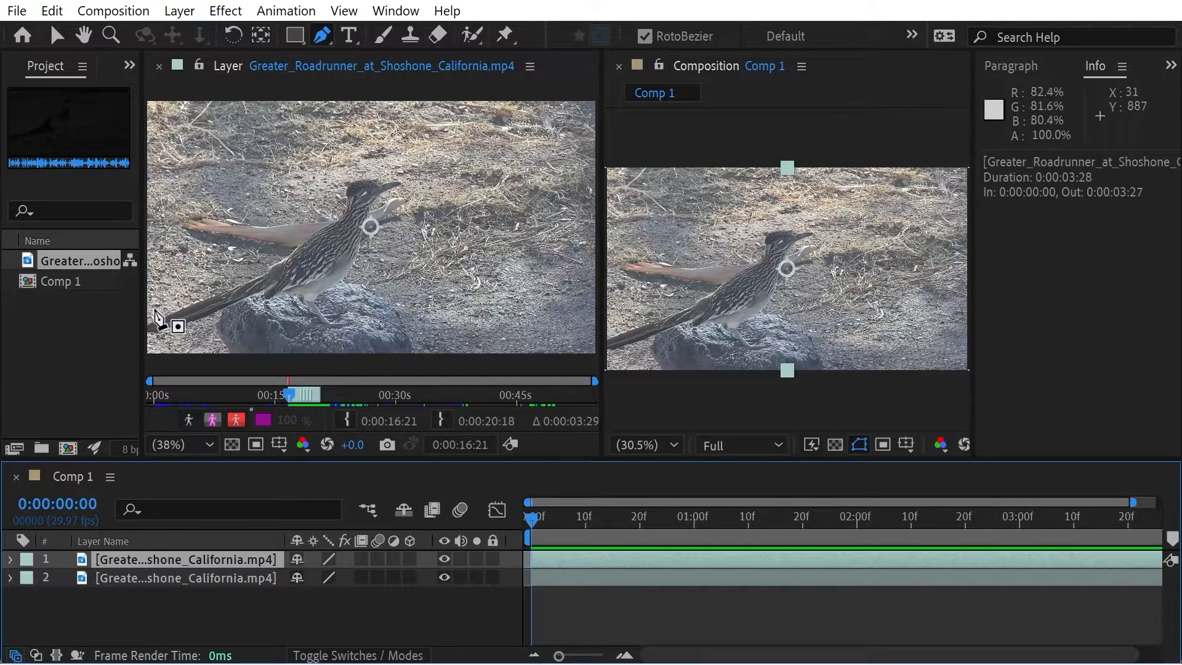
- Draw a closed five-point RotoBezier mask around the roadrunner on the upper video layer in Comp 1
{"action": "left_click", "coordinate": [152, 302]}
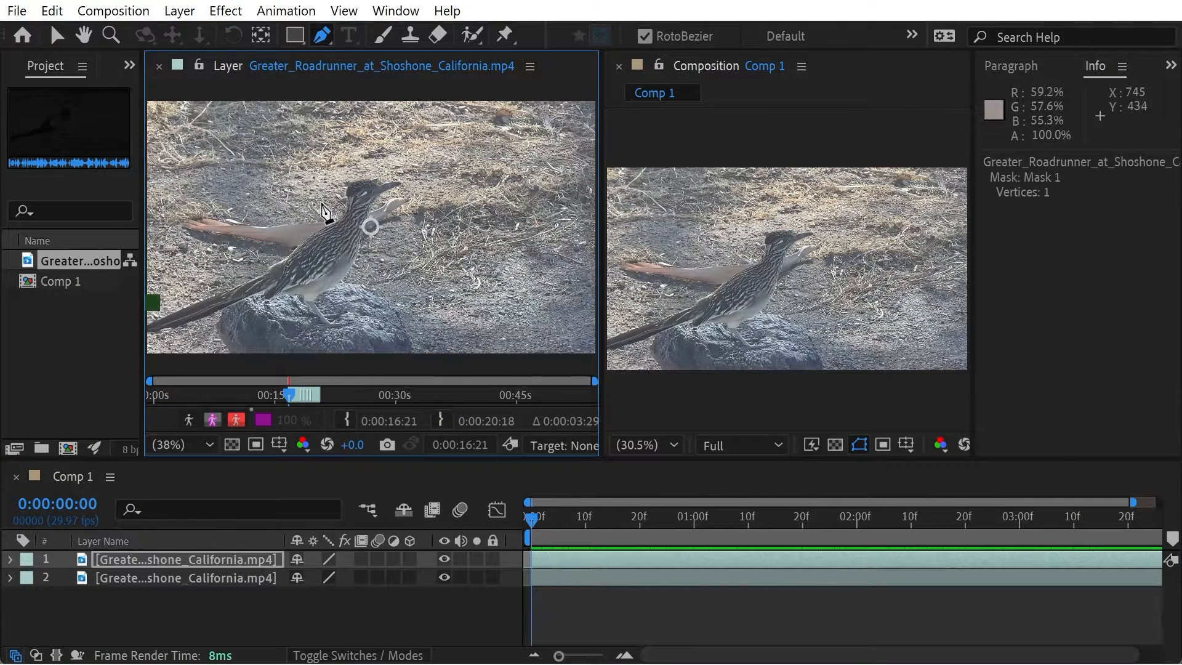
{"action": "left_click", "coordinate": [321, 202]}
{"action": "left_click", "coordinate": [414, 186]}
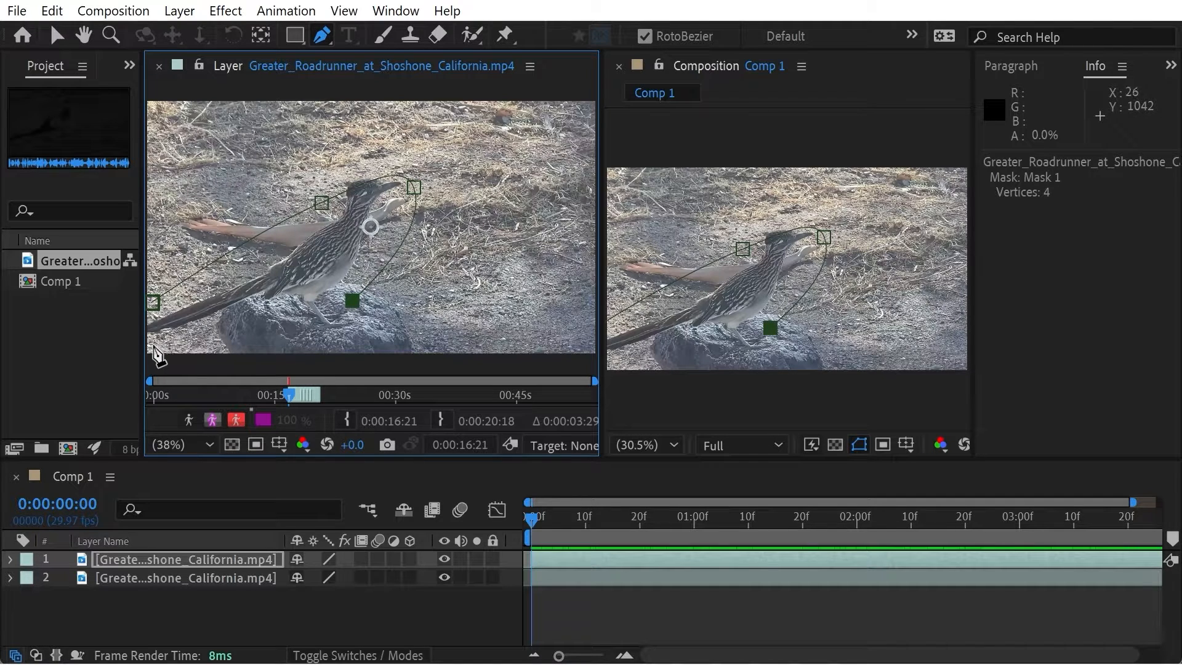
{"action": "left_click", "coordinate": [152, 343]}
{"action": "left_click", "coordinate": [153, 303]}
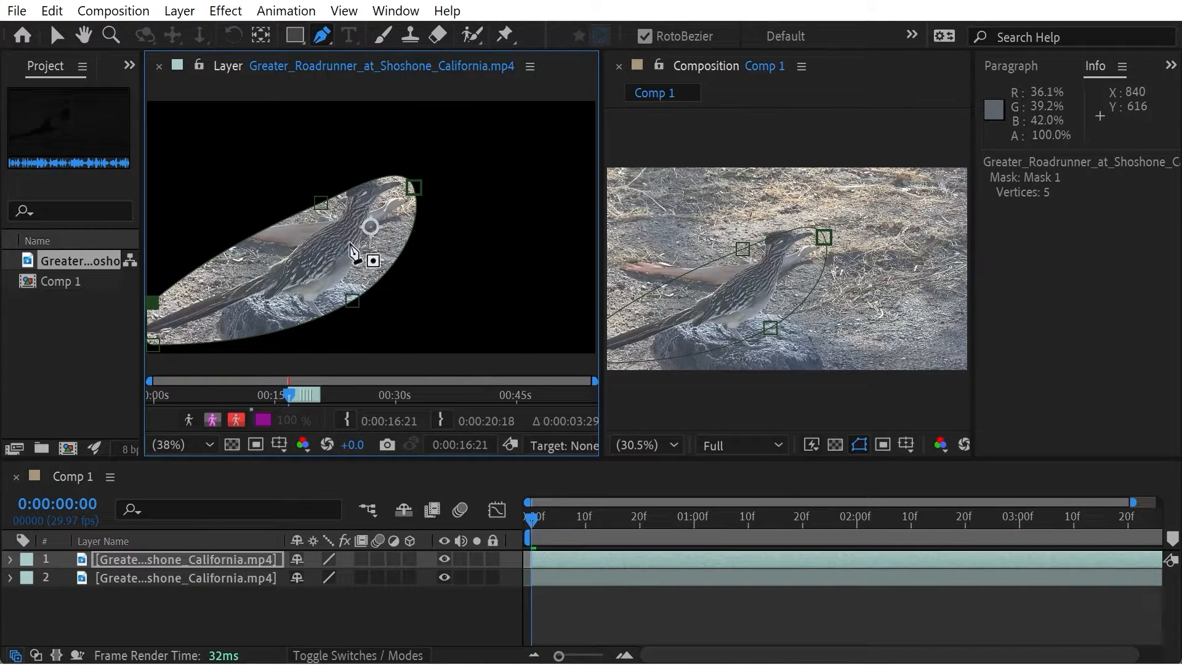
- Reshape the roadrunner mask by moving its vertices outward near the head, above the back and below the body
{"action": "mouse_move", "coordinate": [414, 187]}
{"action": "left_mouse_down"}
{"action": "mouse_move", "coordinate": [422, 152]}
{"action": "mouse_move", "coordinate": [415, 186]}
{"action": "left_mouse_up"}
{"action": "left_click_drag", "start_coordinate": [327, 205], "coordinate": [319, 175]}
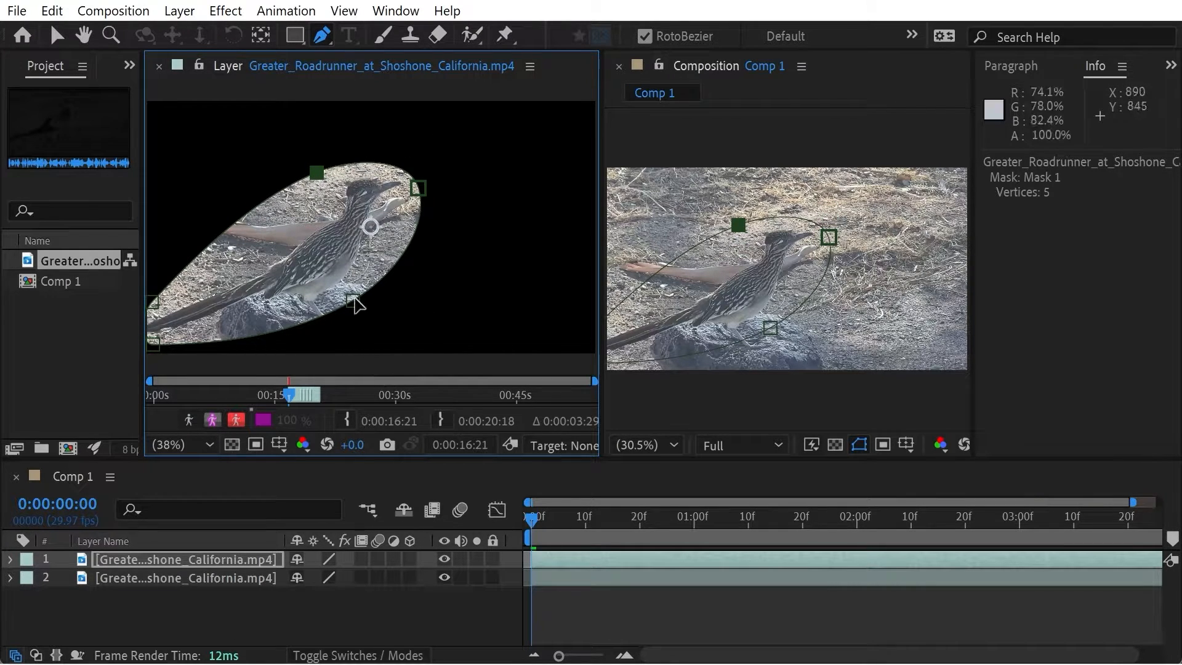
{"action": "left_click_drag", "start_coordinate": [355, 302], "coordinate": [357, 317]}
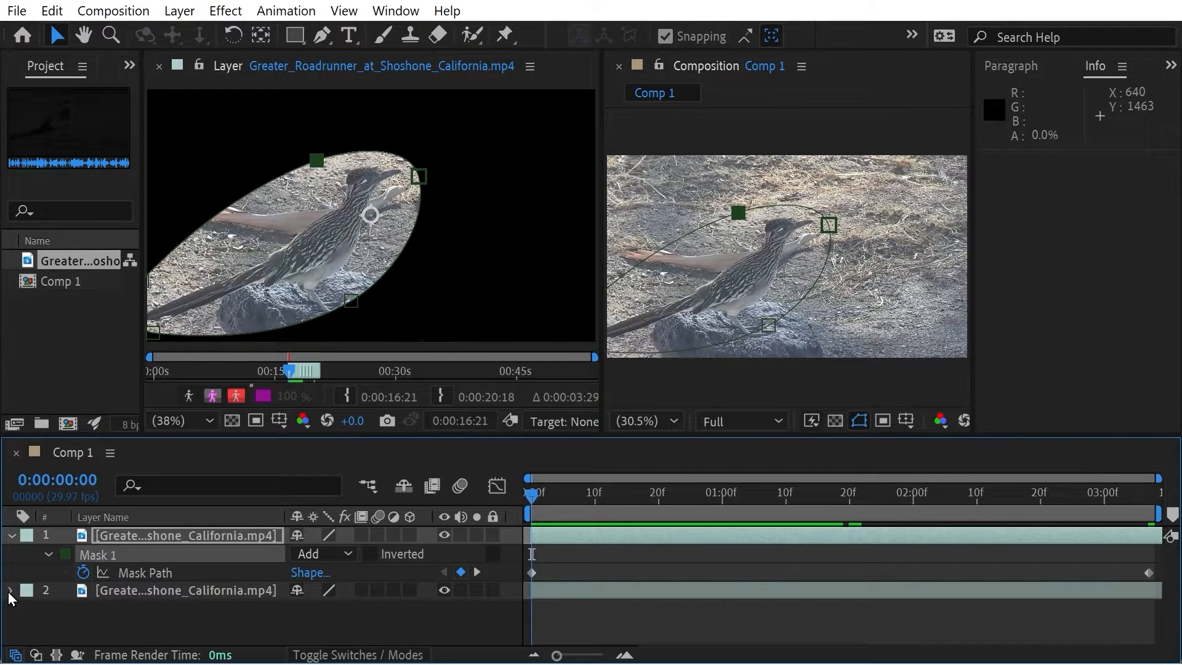
- Apply the Median effect to the lower roadrunner layer, increase its Radius to blur the background, and preview the composition
{"action": "left_click", "coordinate": [10, 592]}
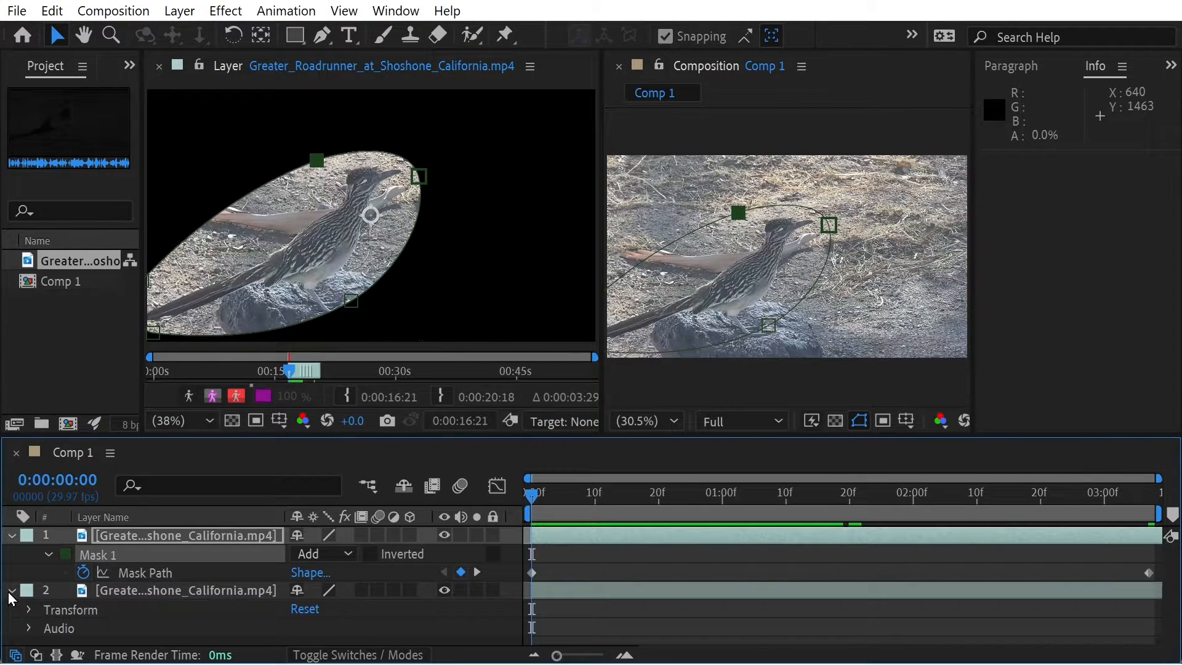
{"action": "left_click", "coordinate": [131, 66]}
{"action": "left_click", "coordinate": [158, 92]}
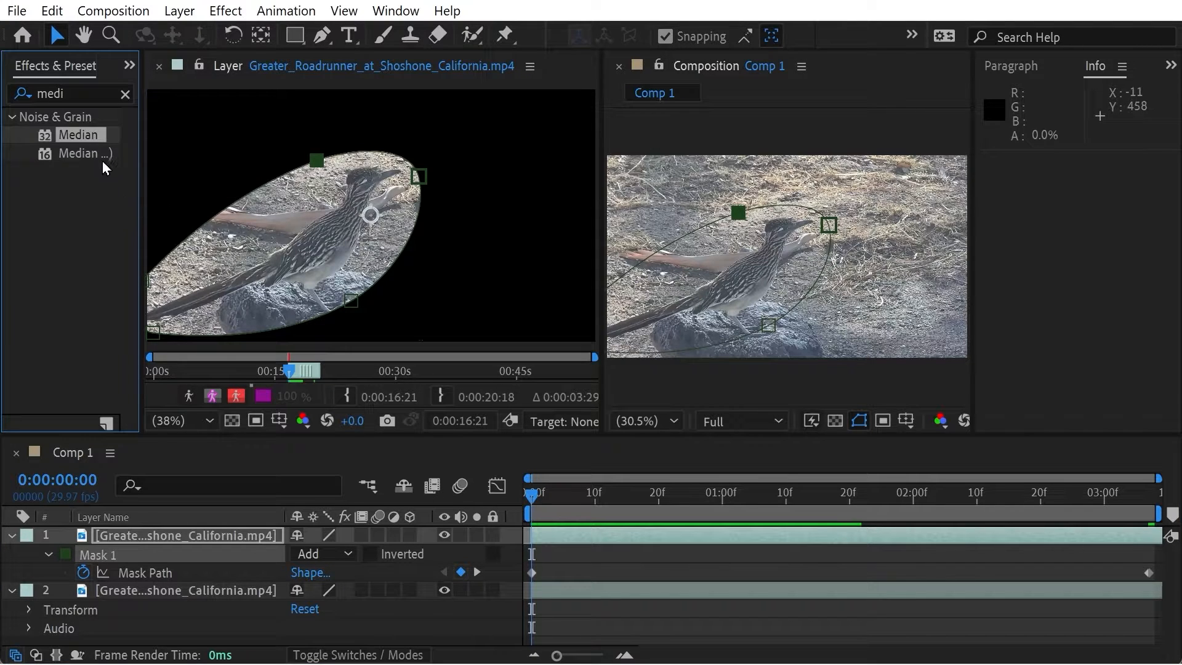
{"action": "left_click_drag", "start_coordinate": [82, 138], "coordinate": [185, 594]}
{"action": "left_click_drag", "start_coordinate": [143, 230], "coordinate": [220, 229]}
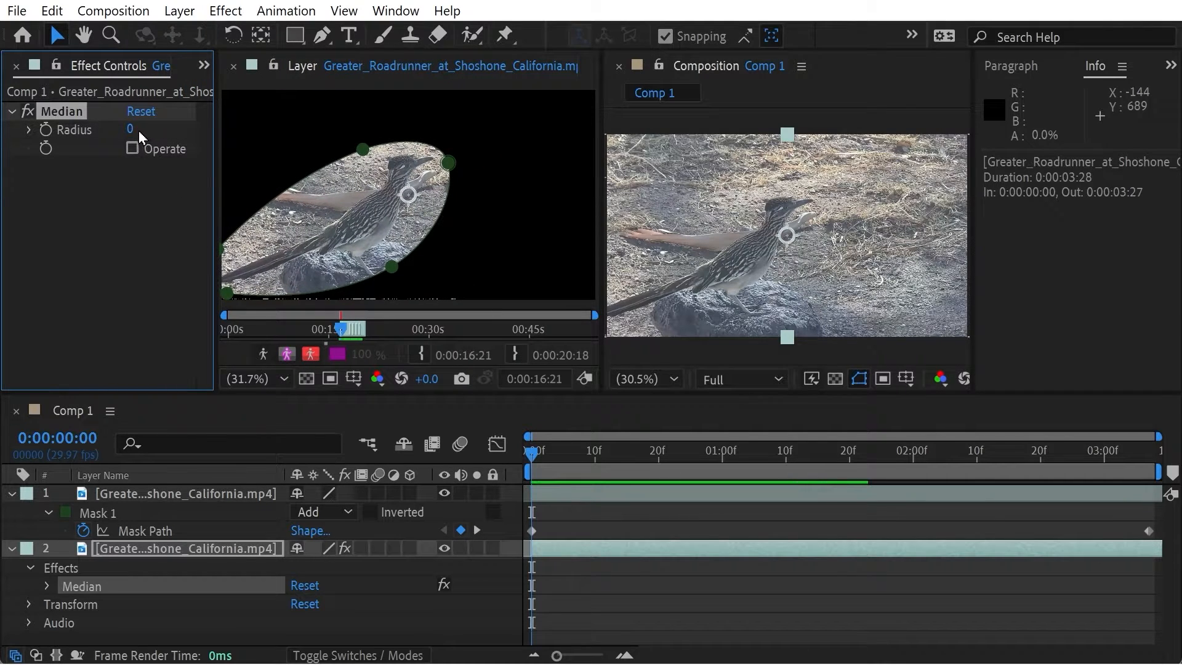
{"action": "left_click_drag", "start_coordinate": [148, 128], "coordinate": [172, 128]}
{"action": "key", "text": "space"}
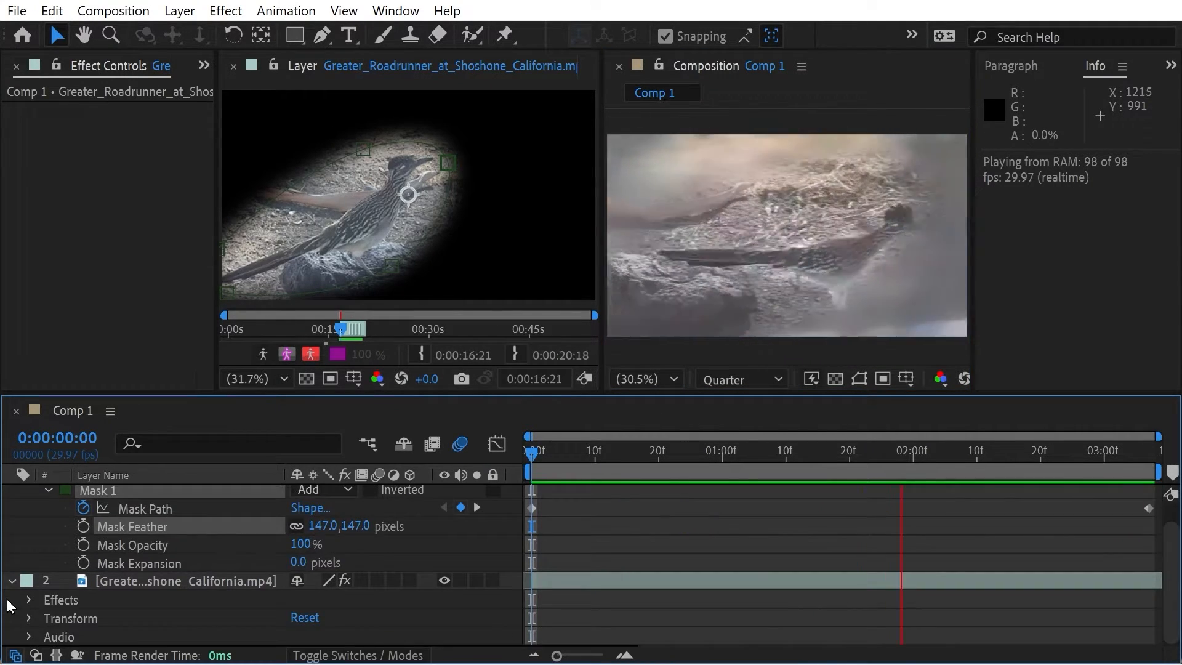
{"action": "right_click", "coordinate": [196, 570]}
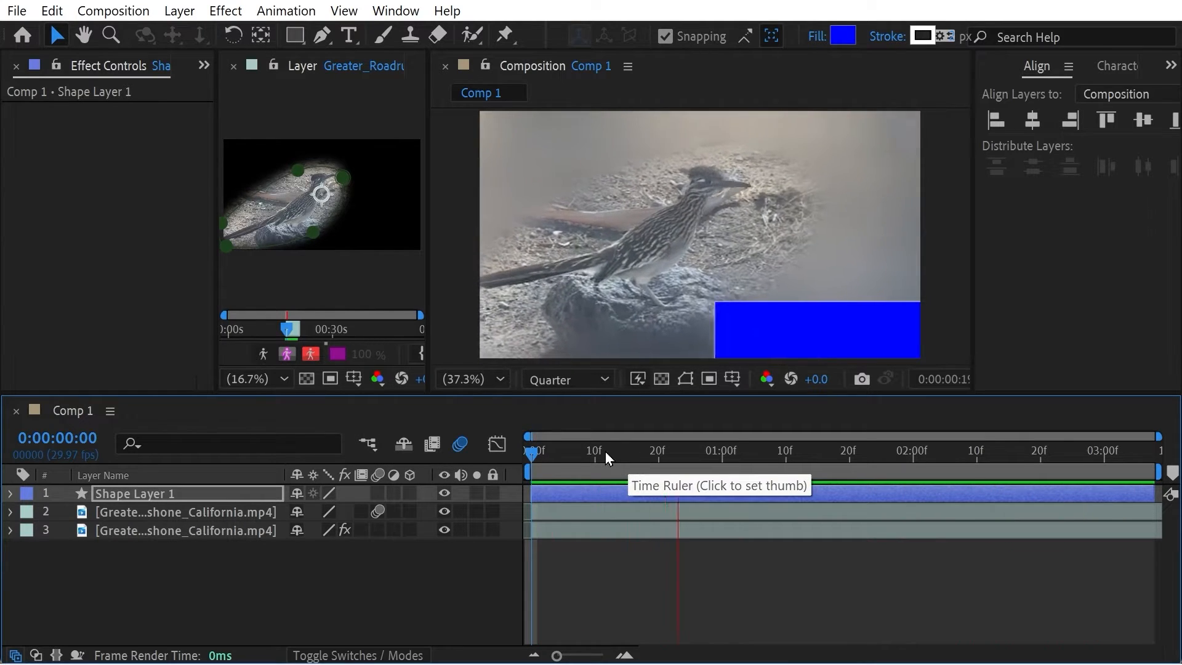
- Set the blending mode of Shape Layer 1 to Color Dodge at frame 0:00:00:10 and scrub through the composition to check it
{"action": "left_click_drag", "start_coordinate": [604, 452], "coordinate": [594, 452]}
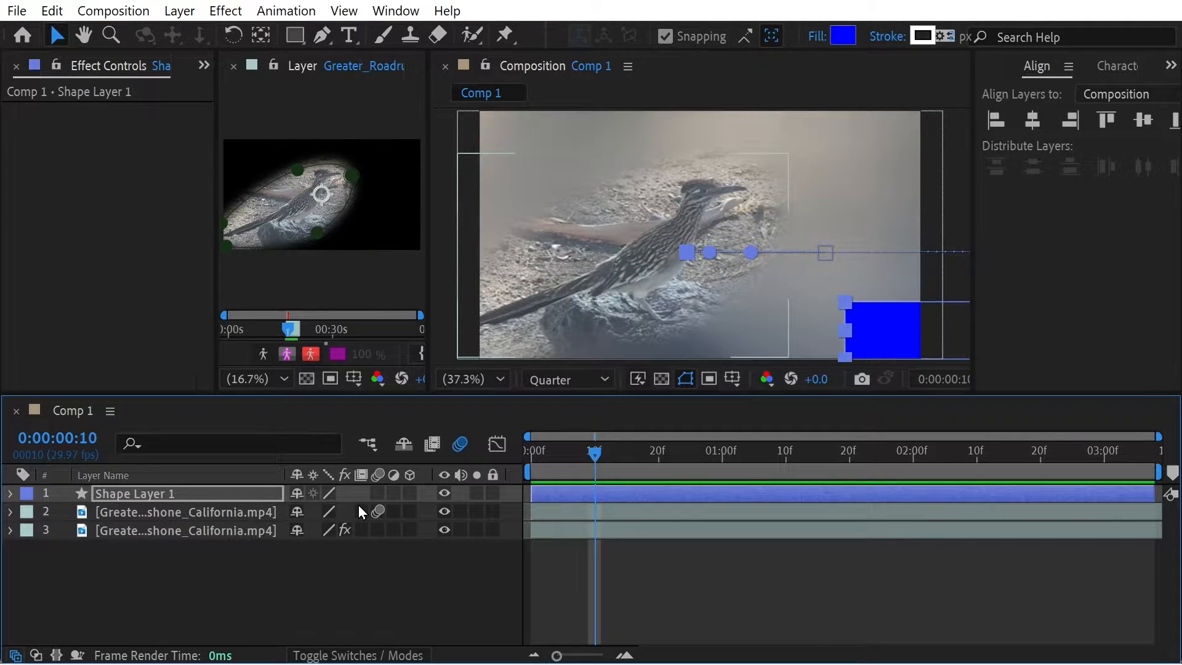
{"action": "key", "text": "F4"}
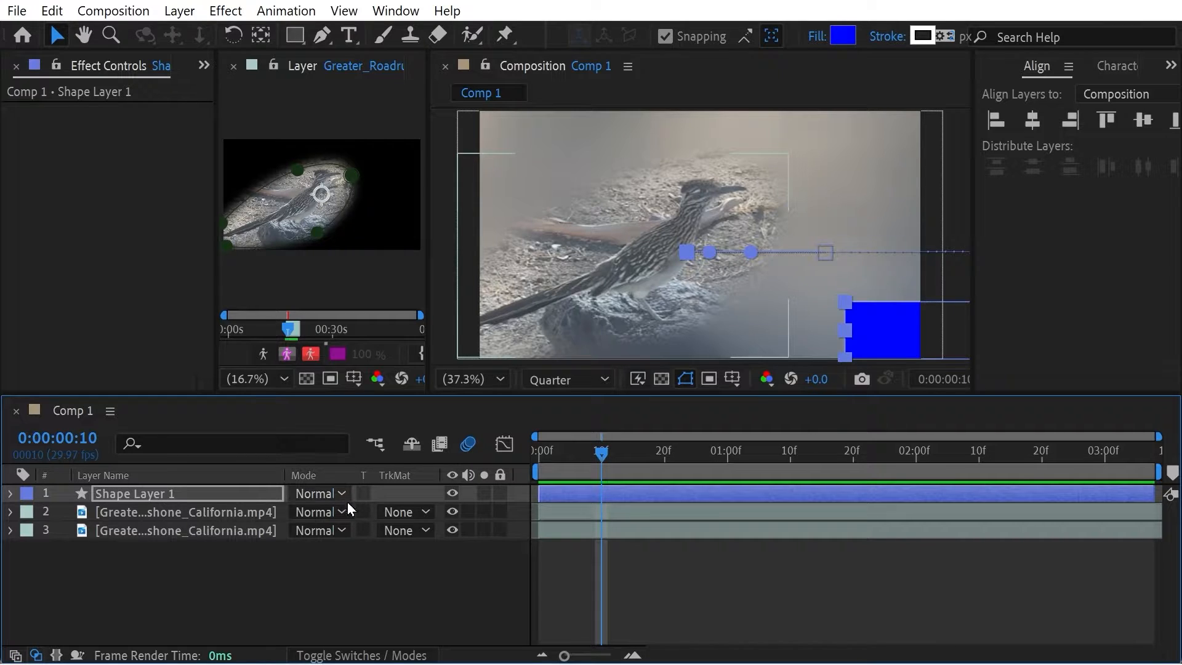
{"action": "left_click", "coordinate": [336, 494]}
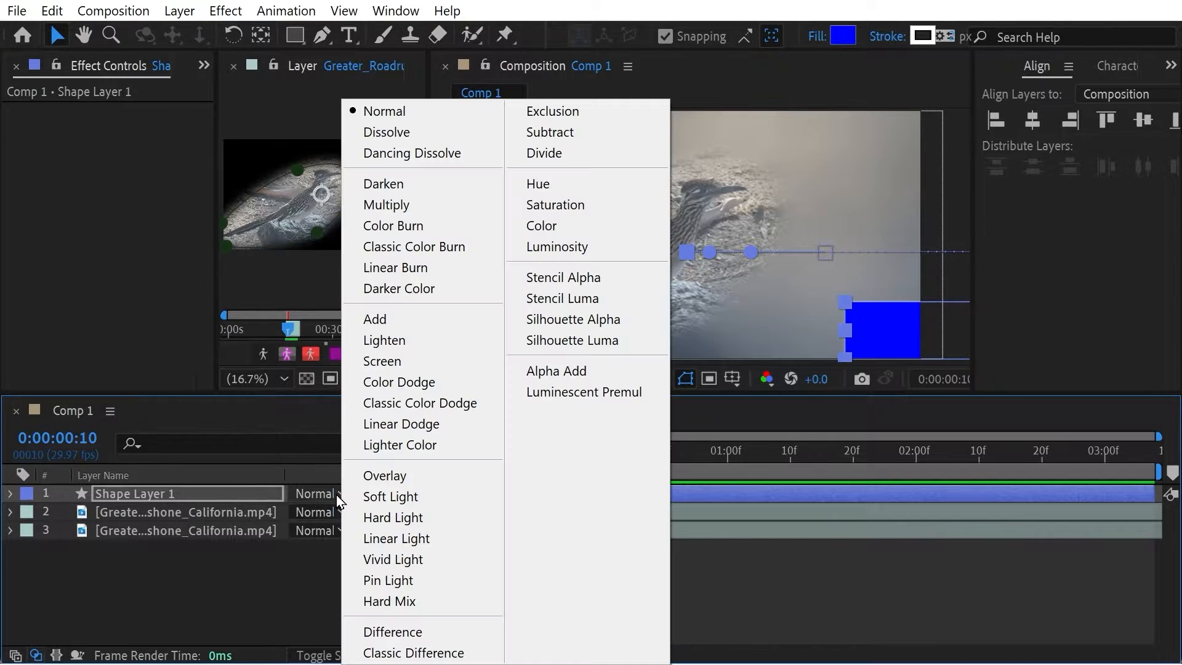
{"action": "left_click", "coordinate": [434, 383]}
{"action": "mouse_move", "coordinate": [619, 457]}
{"action": "left_mouse_down"}
{"action": "mouse_move", "coordinate": [492, 463]}
{"action": "mouse_move", "coordinate": [883, 455]}
{"action": "mouse_move", "coordinate": [1036, 470]}
{"action": "mouse_move", "coordinate": [641, 463]}
{"action": "mouse_move", "coordinate": [1062, 496]}
{"action": "mouse_move", "coordinate": [815, 504]}
{"action": "mouse_move", "coordinate": [630, 478]}
{"action": "mouse_move", "coordinate": [1041, 504]}
{"action": "mouse_move", "coordinate": [862, 484]}
{"action": "left_mouse_up"}
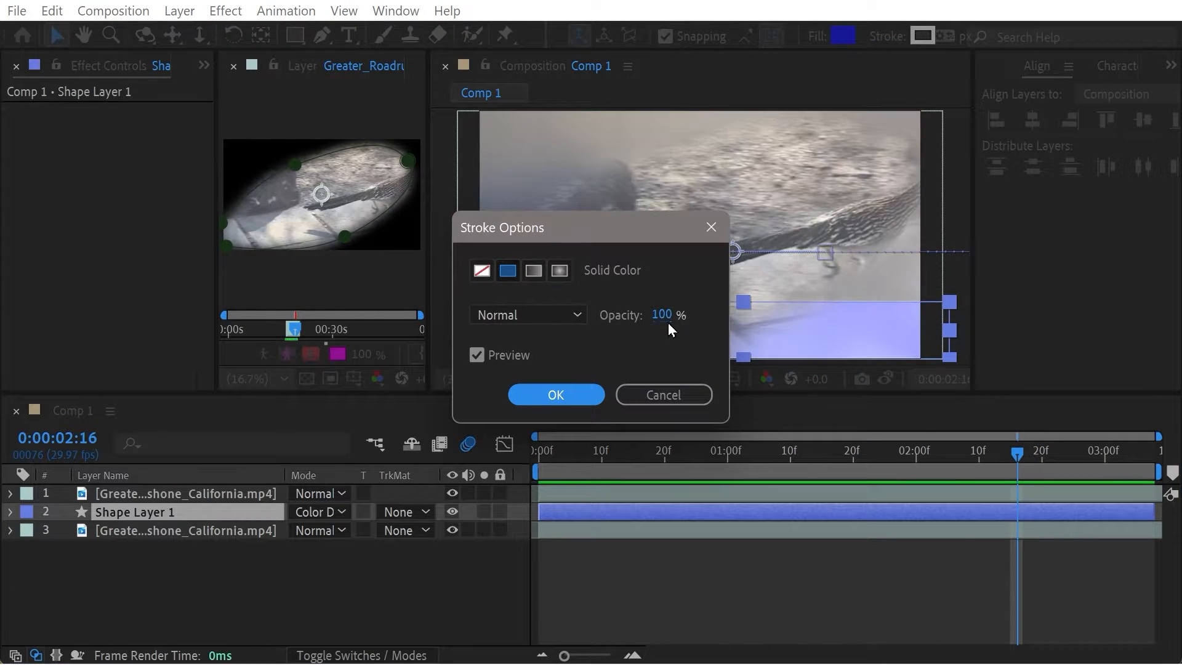
- Set the stroke opacity of Shape Layer 1 to 0% and preview the composition
{"action": "left_click_drag", "start_coordinate": [659, 315], "coordinate": [396, 299]}
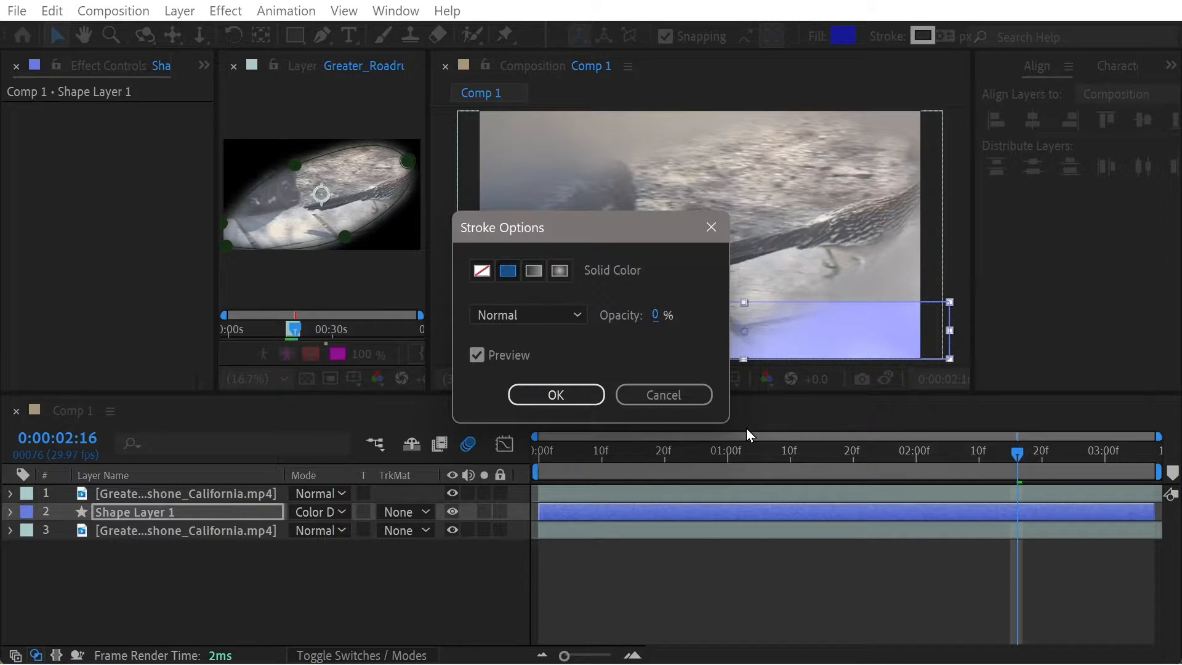
{"action": "left_click", "coordinate": [546, 399]}
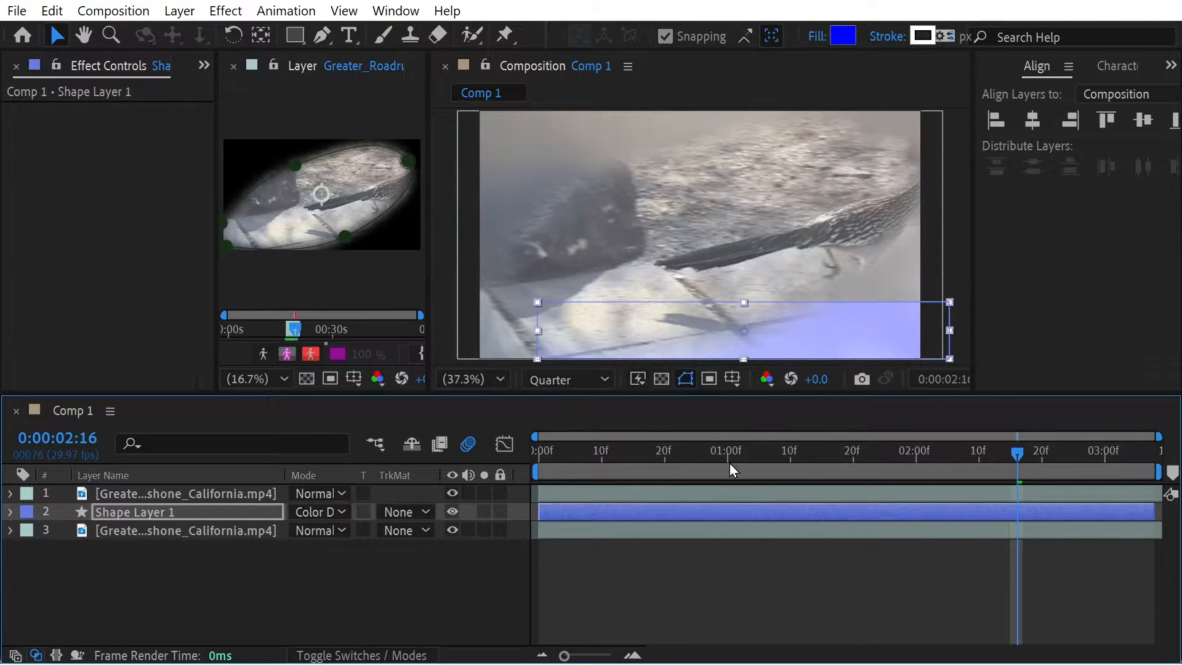
{"action": "key", "text": "space"}
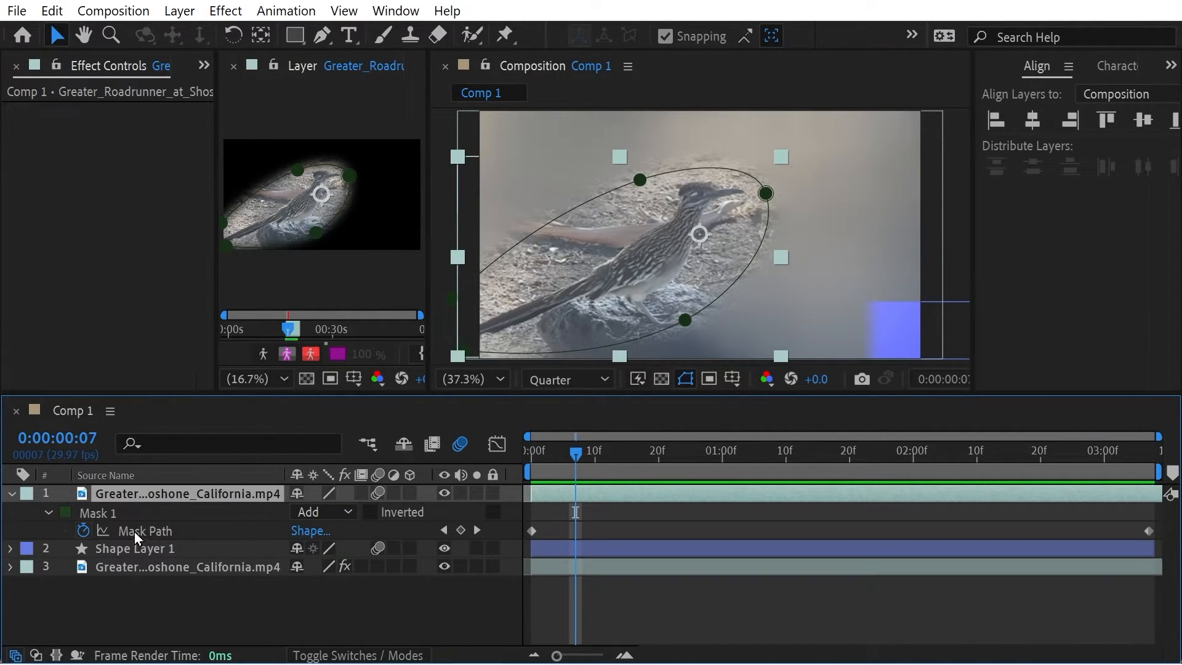
- Replace the oval mask on the top roadrunner layer with a rectangular mask that covers the whole layer
{"action": "left_click", "coordinate": [117, 512]}
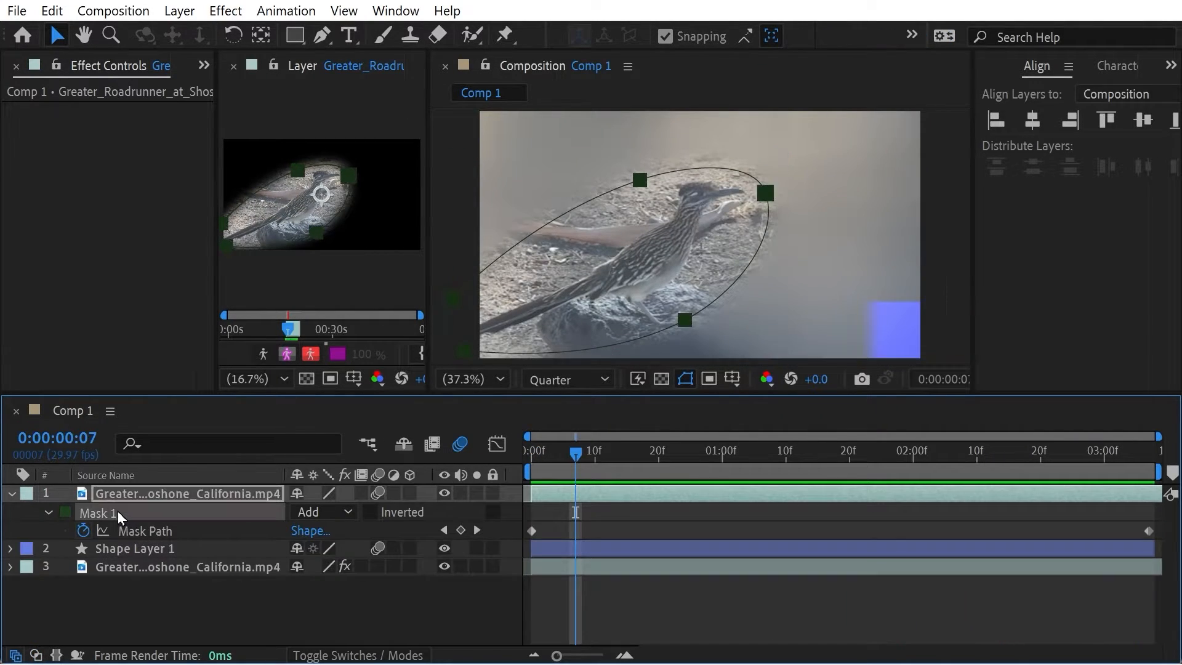
{"action": "key", "text": "Delete"}
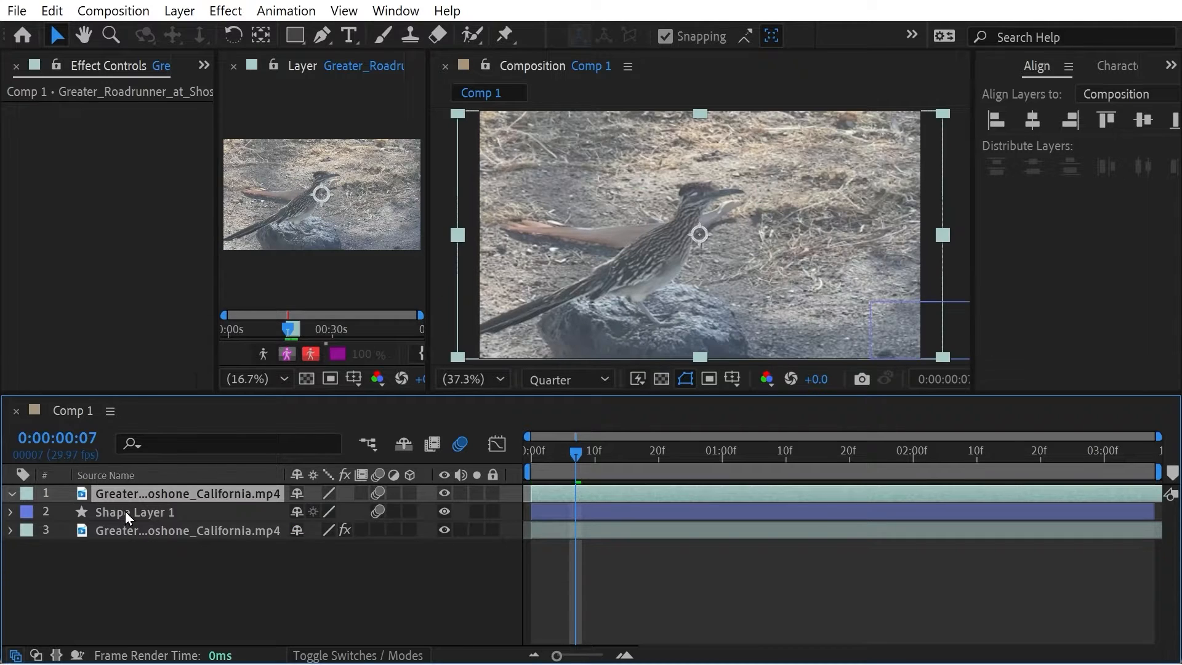
{"action": "left_click_drag", "start_coordinate": [429, 244], "coordinate": [549, 259]}
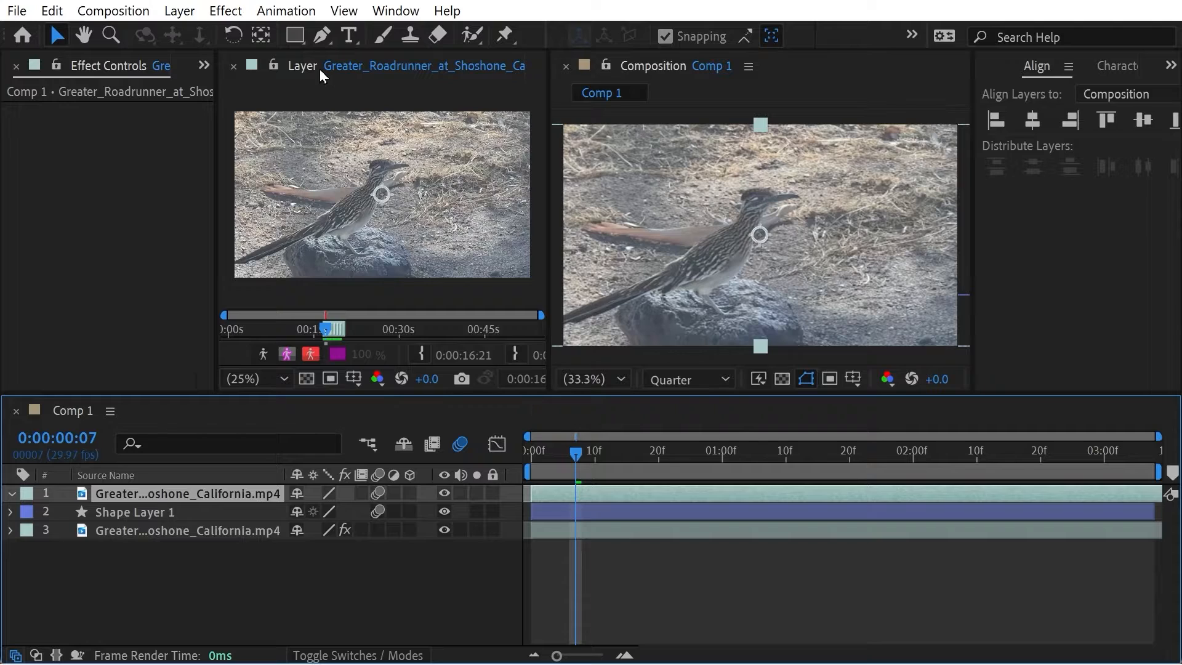
{"action": "double_click", "coordinate": [294, 37]}
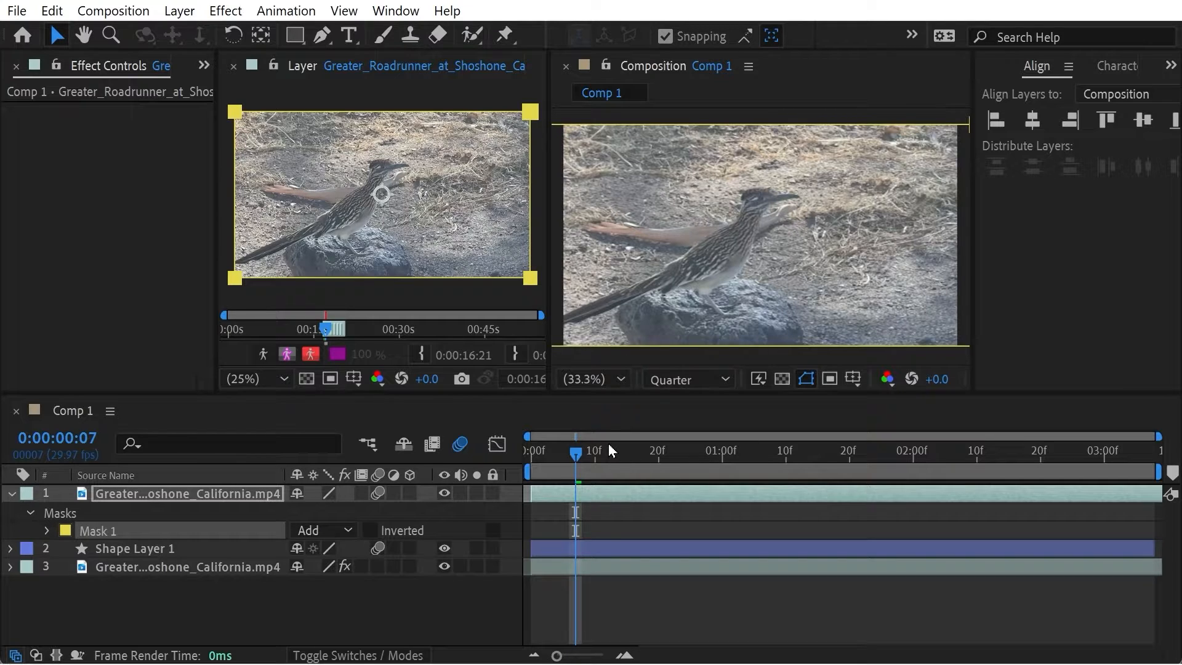
- Set a Mask Path keyframe for the full-frame rectangular mask at 0:00:03:07
{"action": "left_click_drag", "start_coordinate": [609, 451], "coordinate": [1176, 482]}
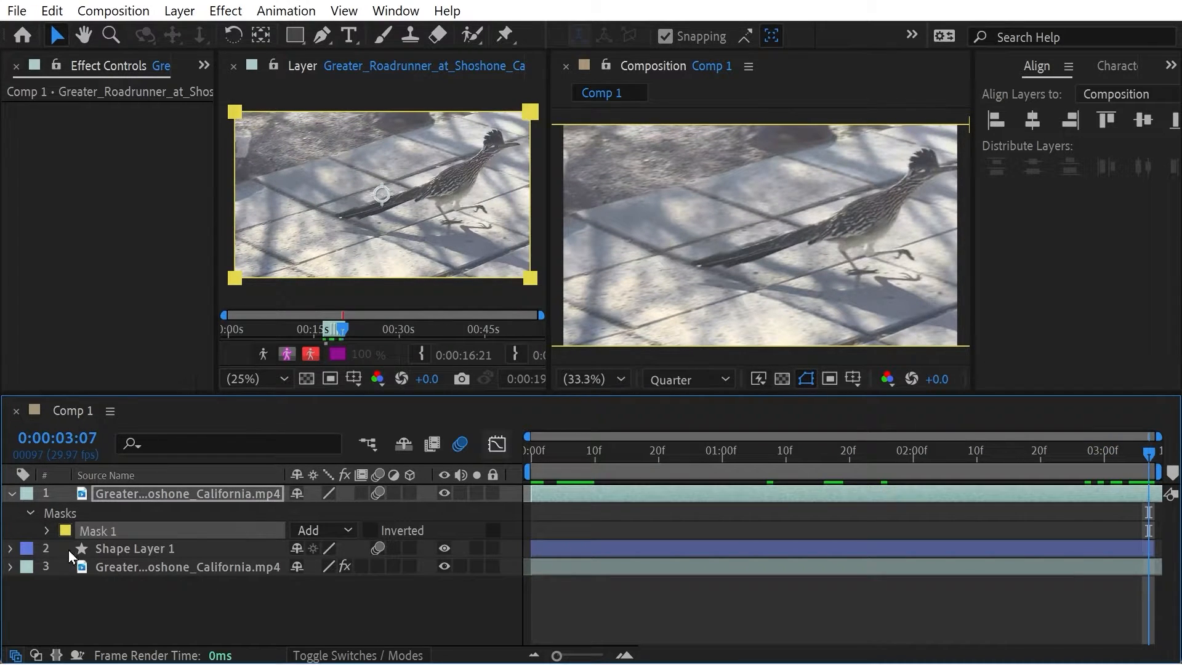
{"action": "left_click", "coordinate": [46, 530]}
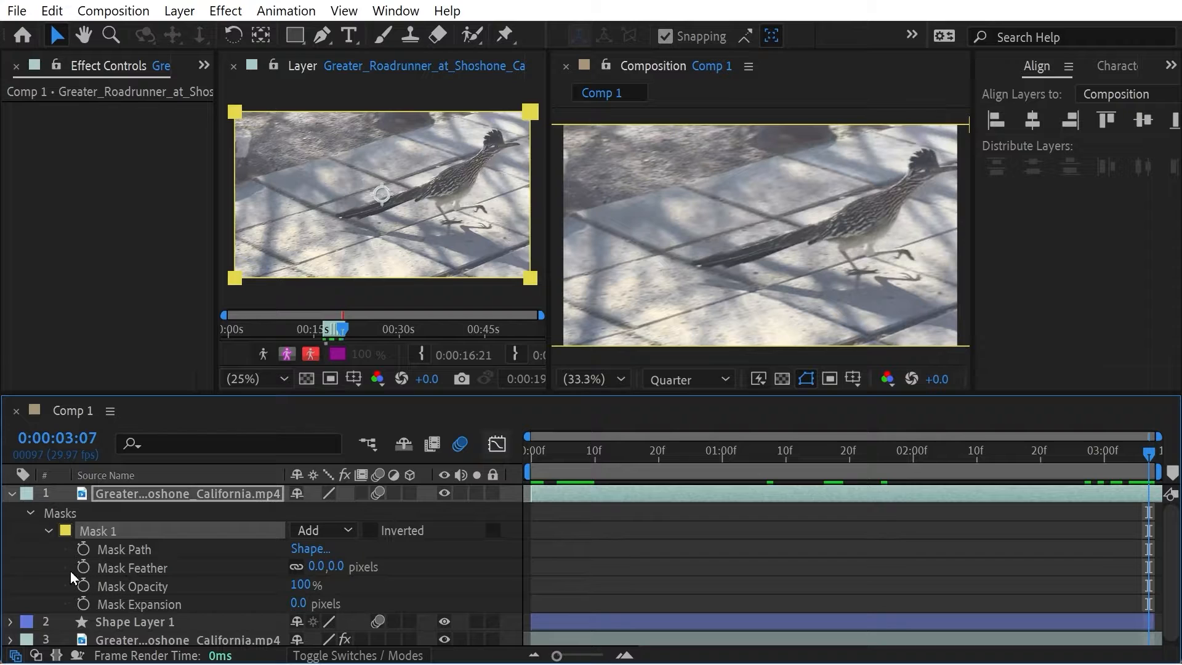
{"action": "left_click", "coordinate": [83, 548]}
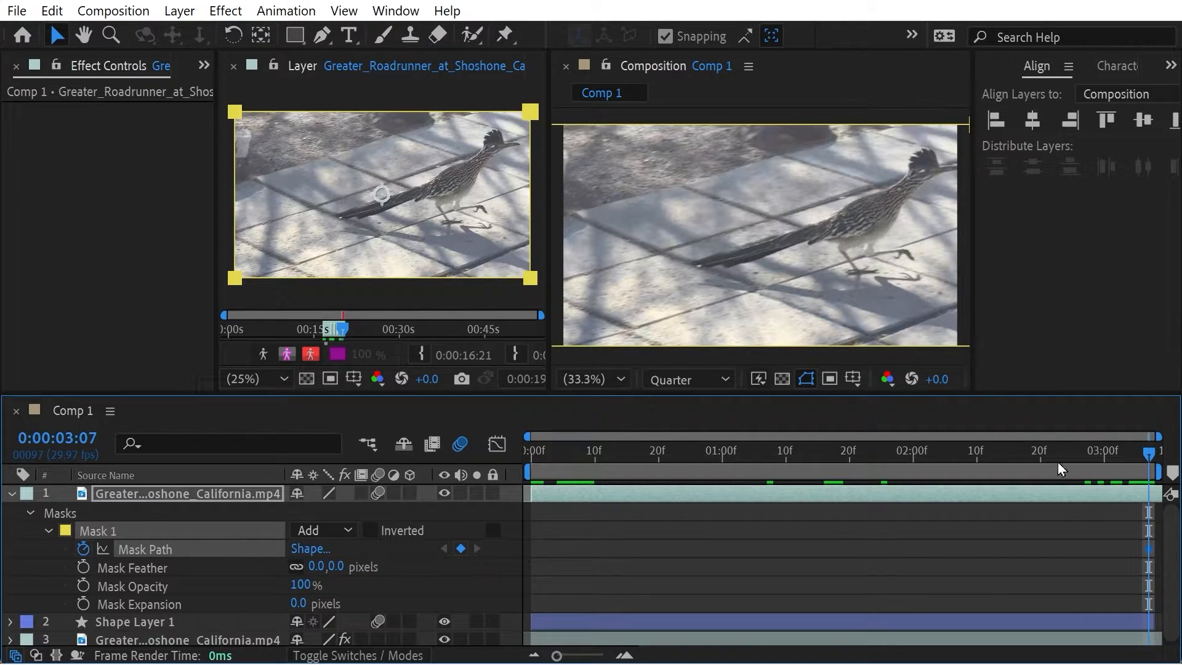
- Keyframe the mask shape at 0:00:00:00 with the right edge of its bounding box set to 200 px
{"action": "left_click_drag", "start_coordinate": [1061, 470], "coordinate": [523, 463]}
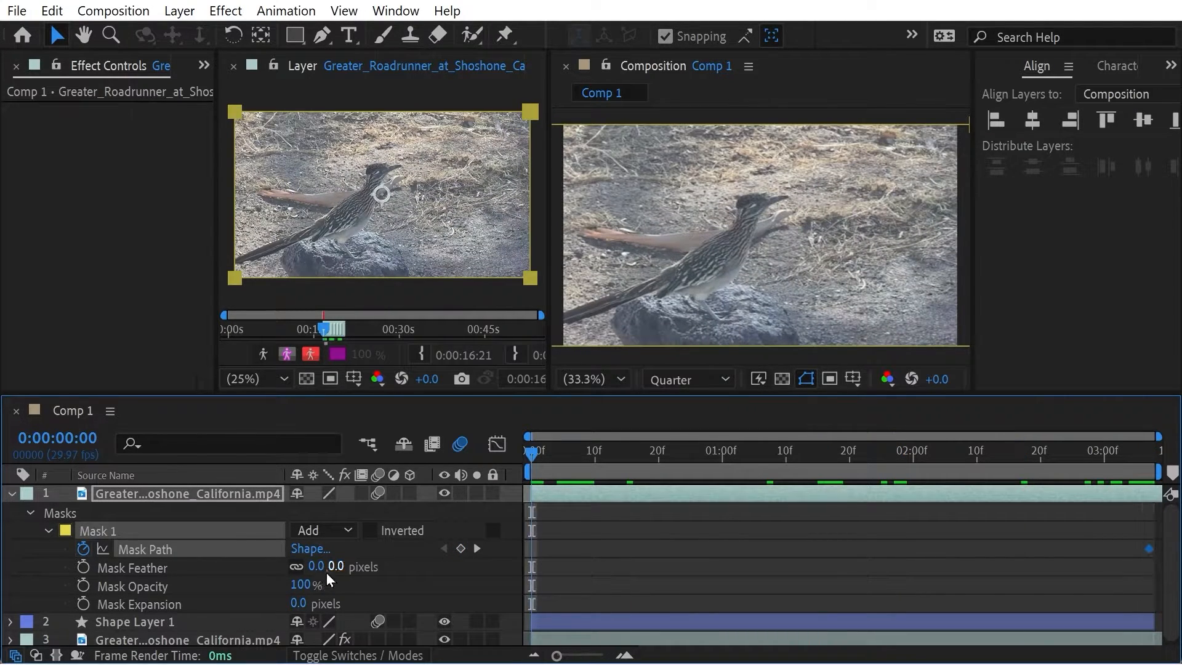
{"action": "left_click", "coordinate": [310, 554]}
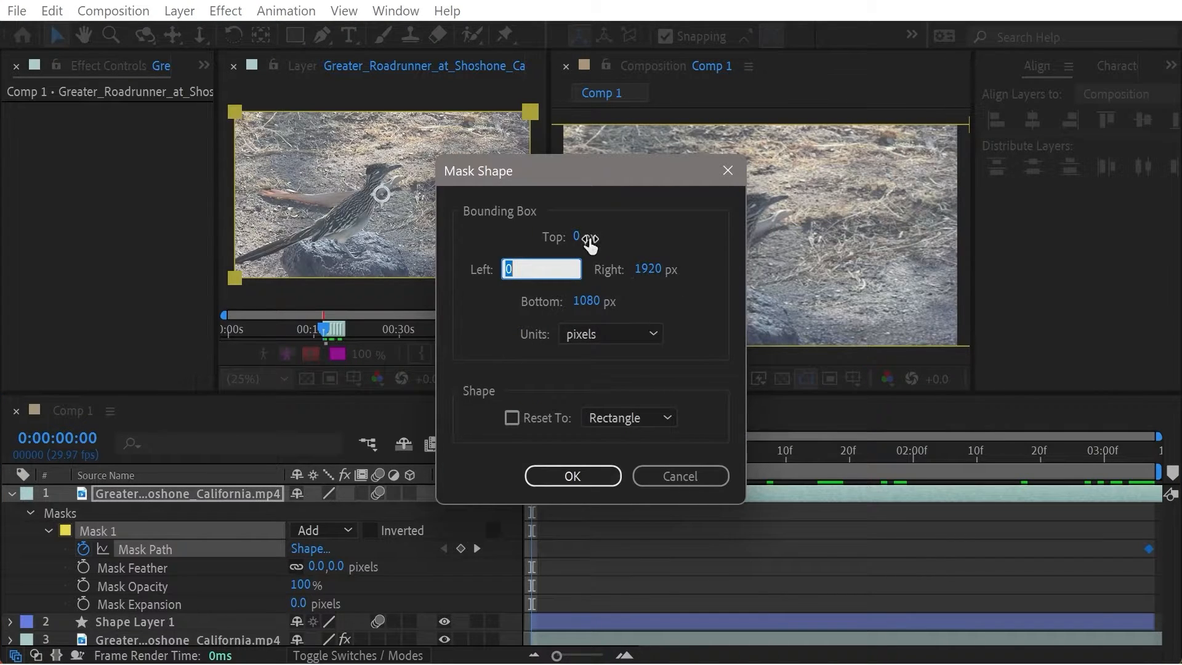
{"action": "left_click", "coordinate": [647, 271]}
{"action": "type", "text": "200"}
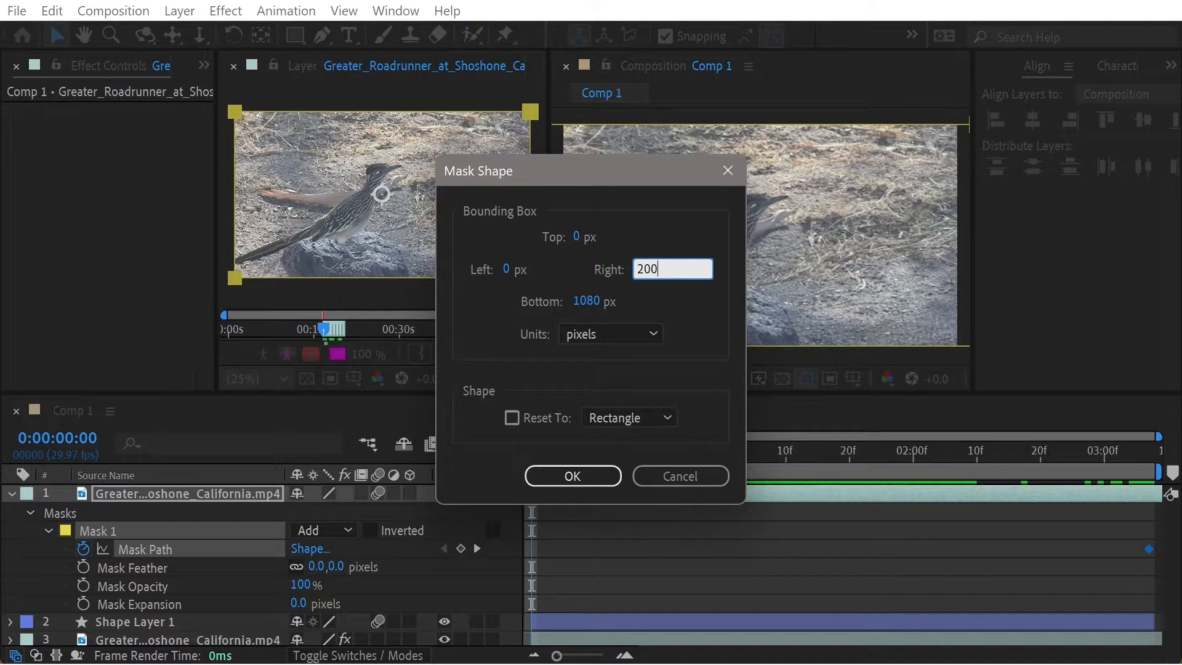
{"action": "left_click", "coordinate": [556, 476]}
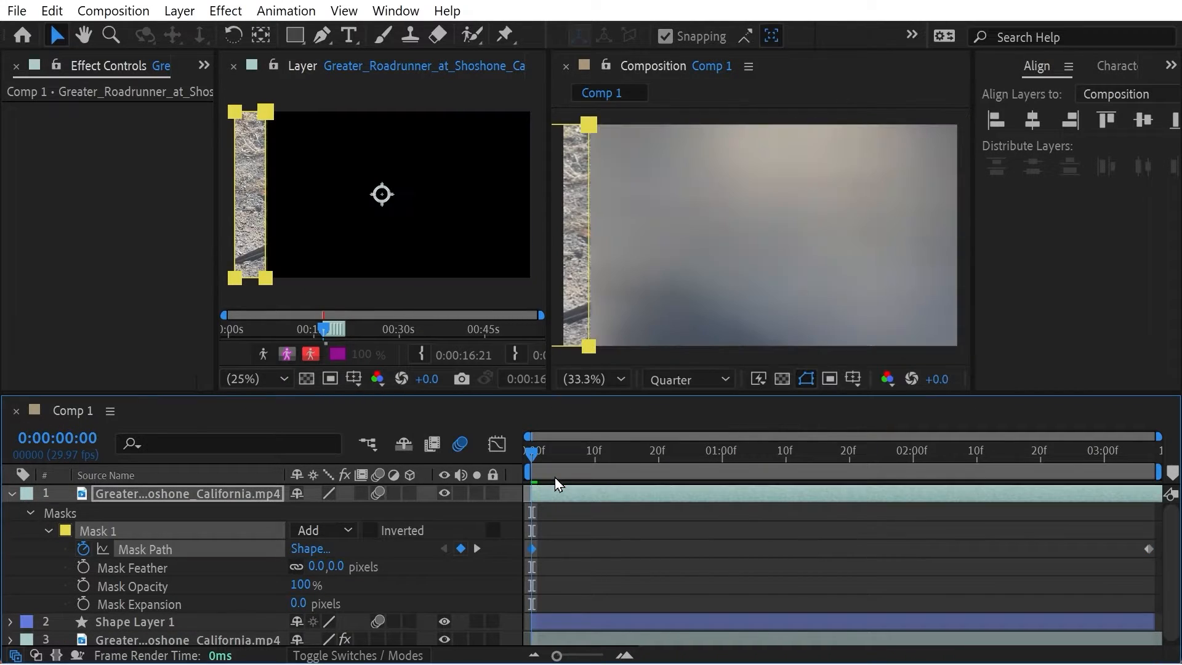
- Preview the mask reveal and the moving blue shape from the start of the composition, and return to 0:00:00:00
{"action": "left_click_drag", "start_coordinate": [569, 457], "coordinate": [349, 456]}
{"action": "key", "text": "space"}
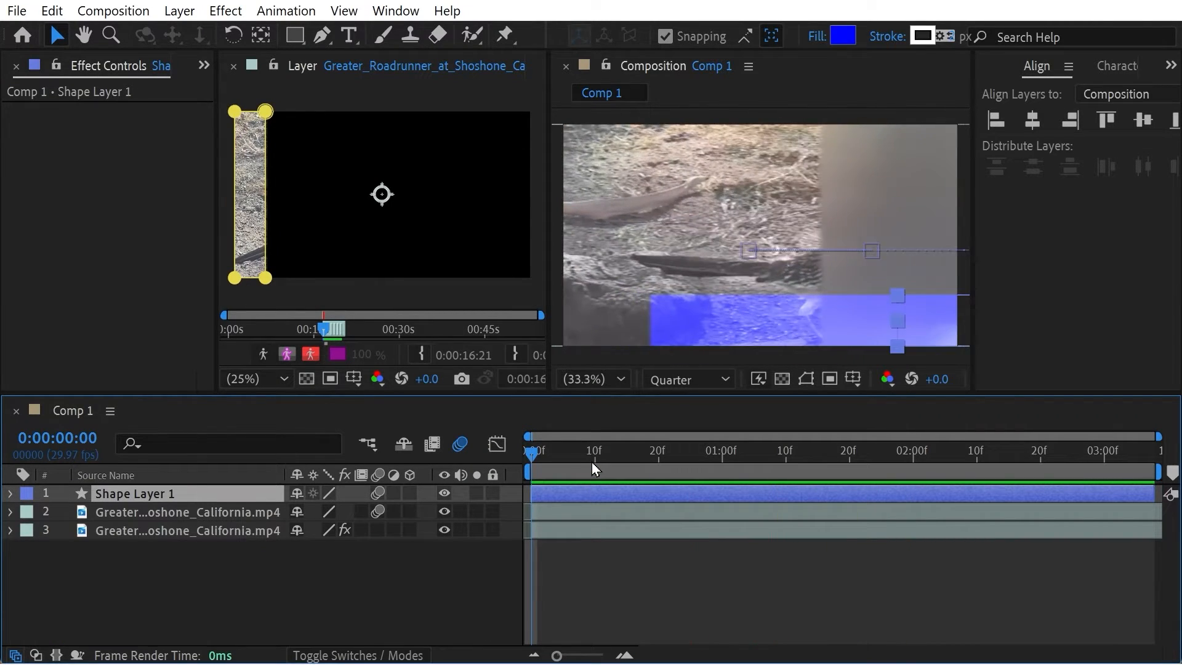
{"action": "left_click", "coordinate": [593, 463]}
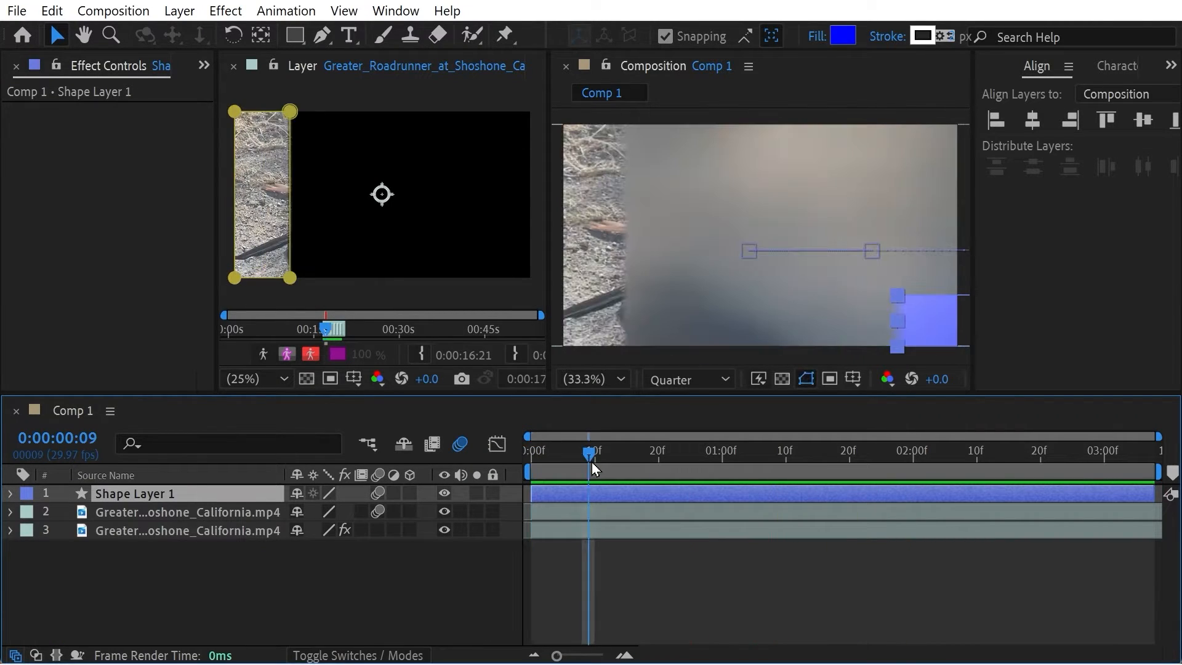
{"action": "left_click", "coordinate": [529, 452]}
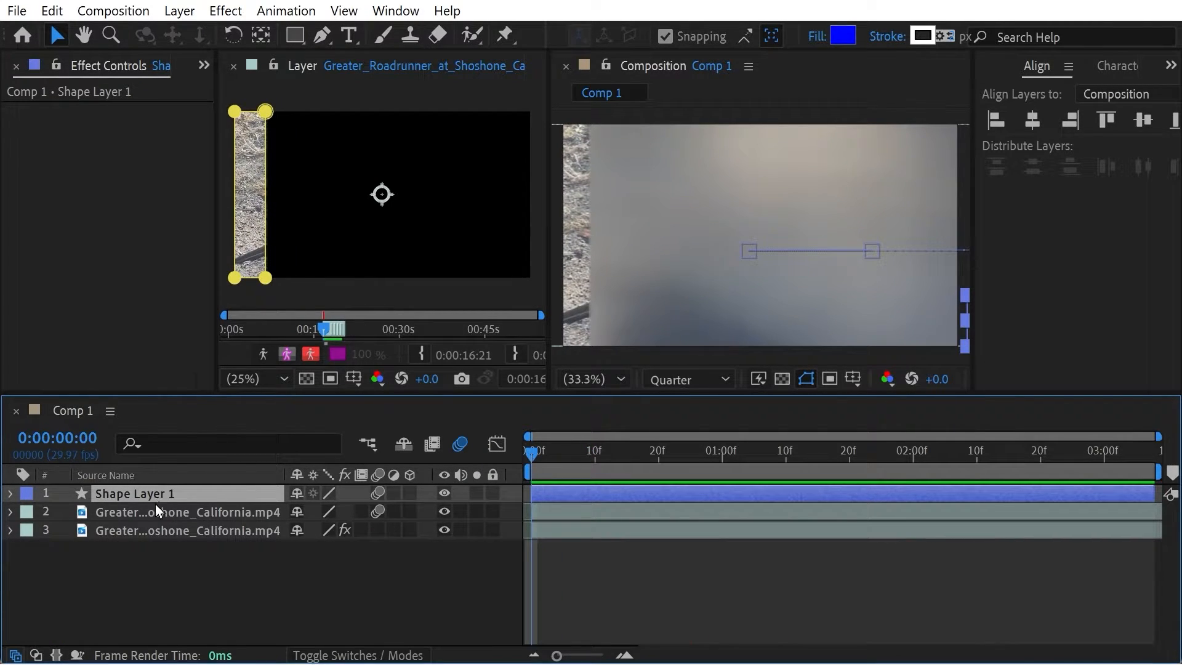
{"action": "left_click_drag", "start_coordinate": [564, 452], "coordinate": [514, 452]}
- Display the upper roadrunner layer's Mask Path in the Graph Editor and apply Easy Ease to its final keyframe
{"action": "left_click", "coordinate": [180, 518]}
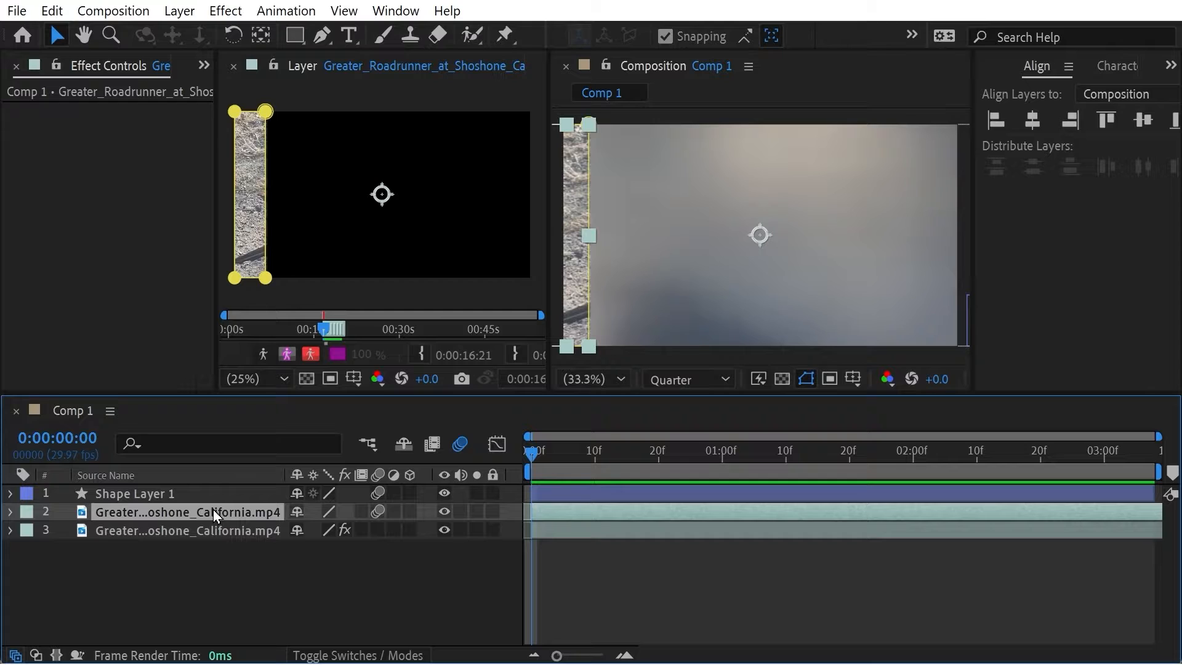
{"action": "key", "text": "m"}
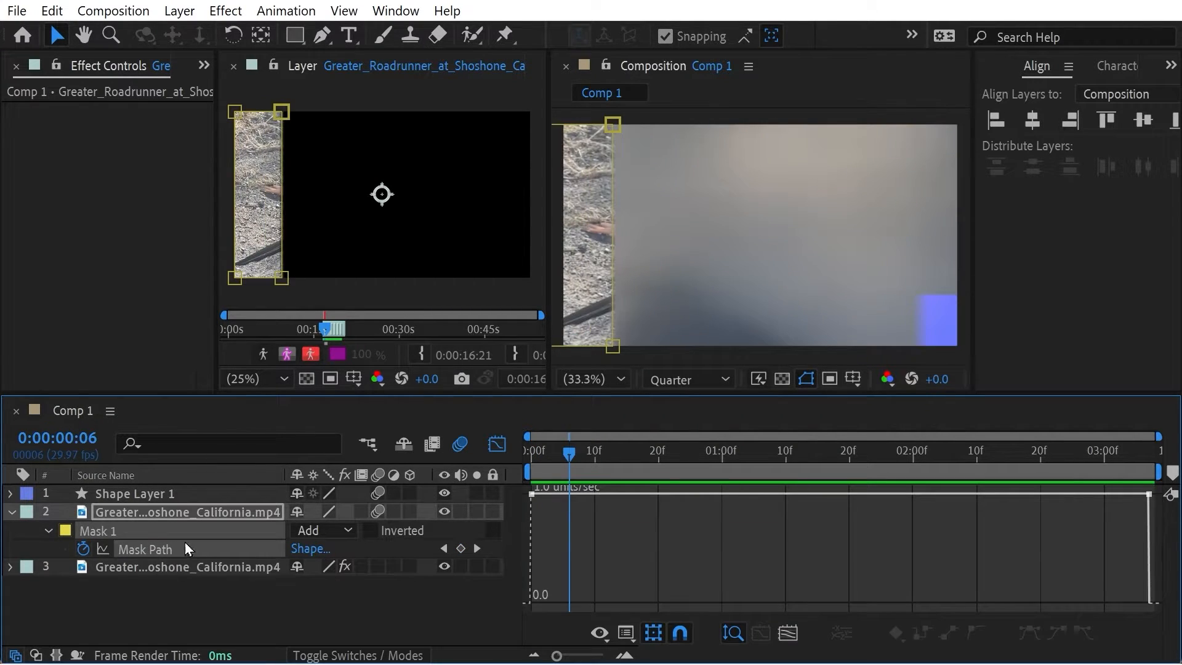
{"action": "left_click_drag", "start_coordinate": [578, 463], "coordinate": [1025, 499]}
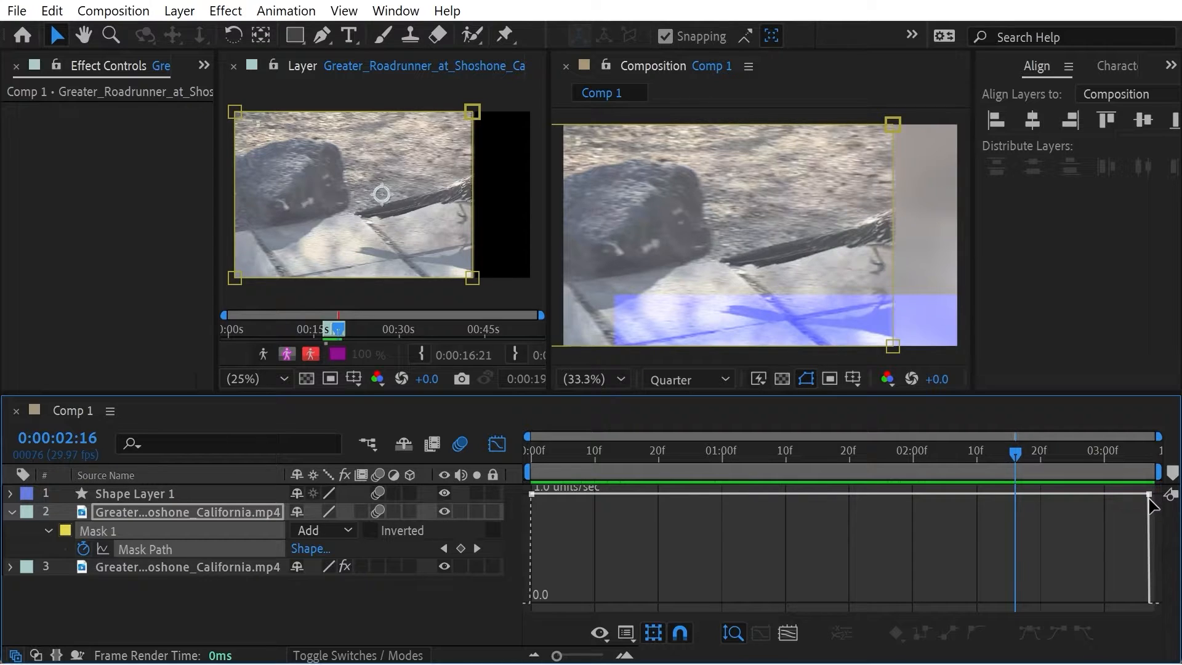
{"action": "left_click", "coordinate": [1148, 496]}
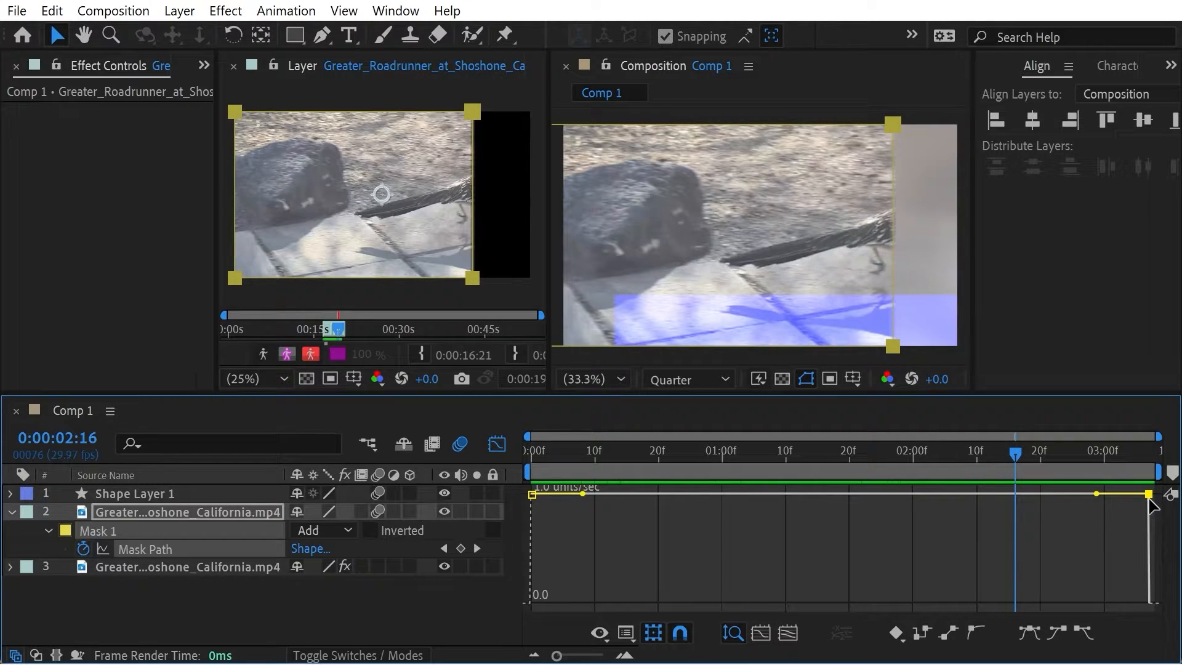
{"action": "key", "text": "F9"}
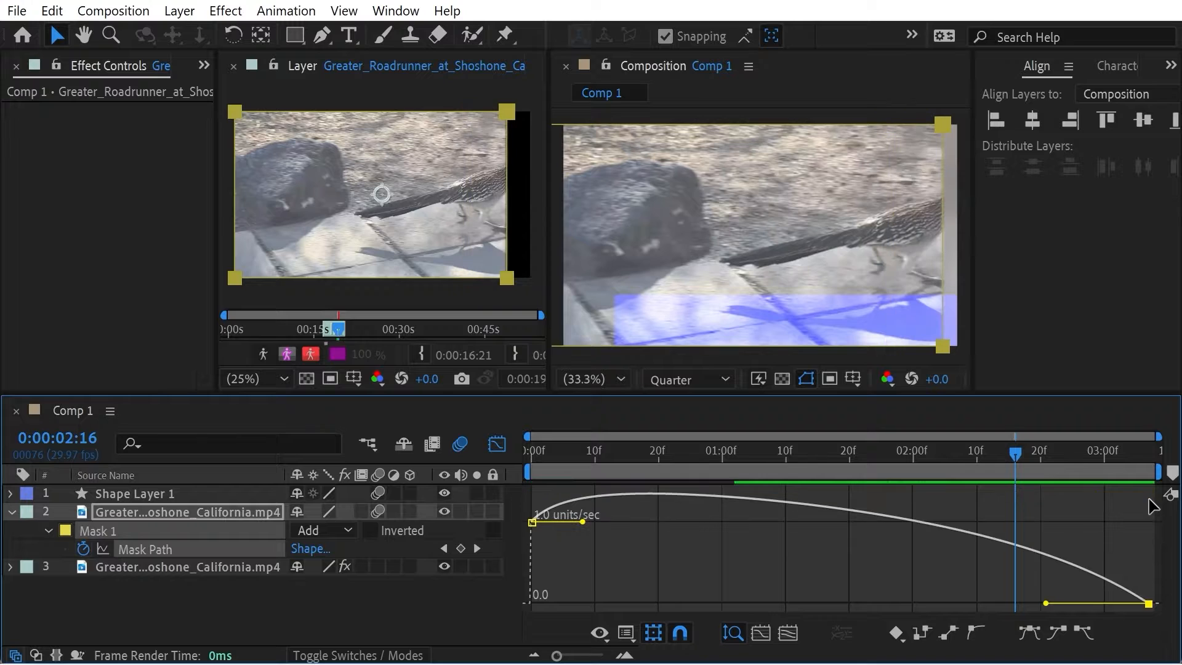
- Preview the eased mask from the start and raise the first Mask Path keyframe's speed for a fast start that slows down
{"action": "left_click_drag", "start_coordinate": [957, 471], "coordinate": [441, 454]}
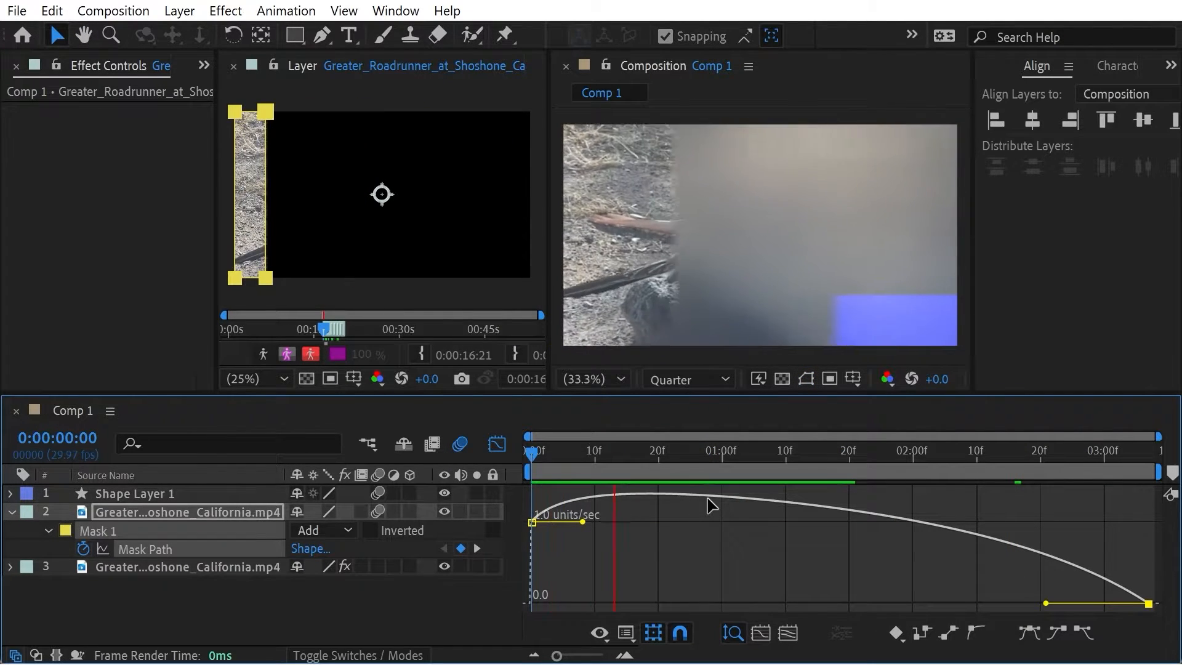
{"action": "left_click_drag", "start_coordinate": [533, 523], "coordinate": [531, 496]}
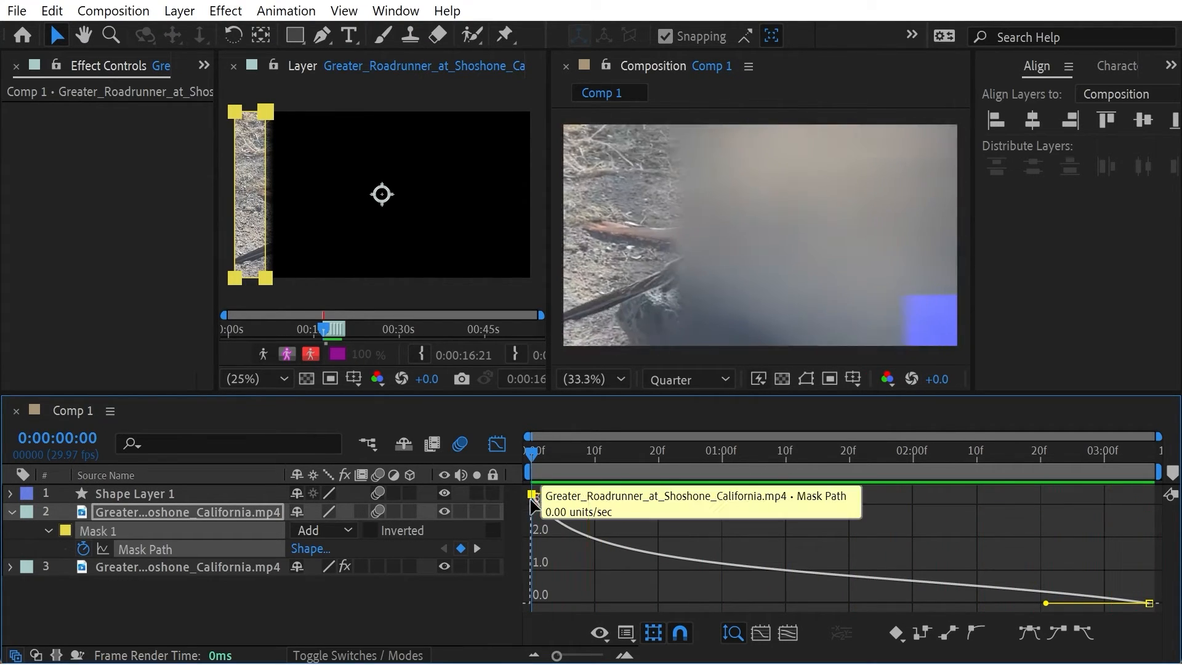
{"action": "left_click_drag", "start_coordinate": [532, 498], "coordinate": [523, 462]}
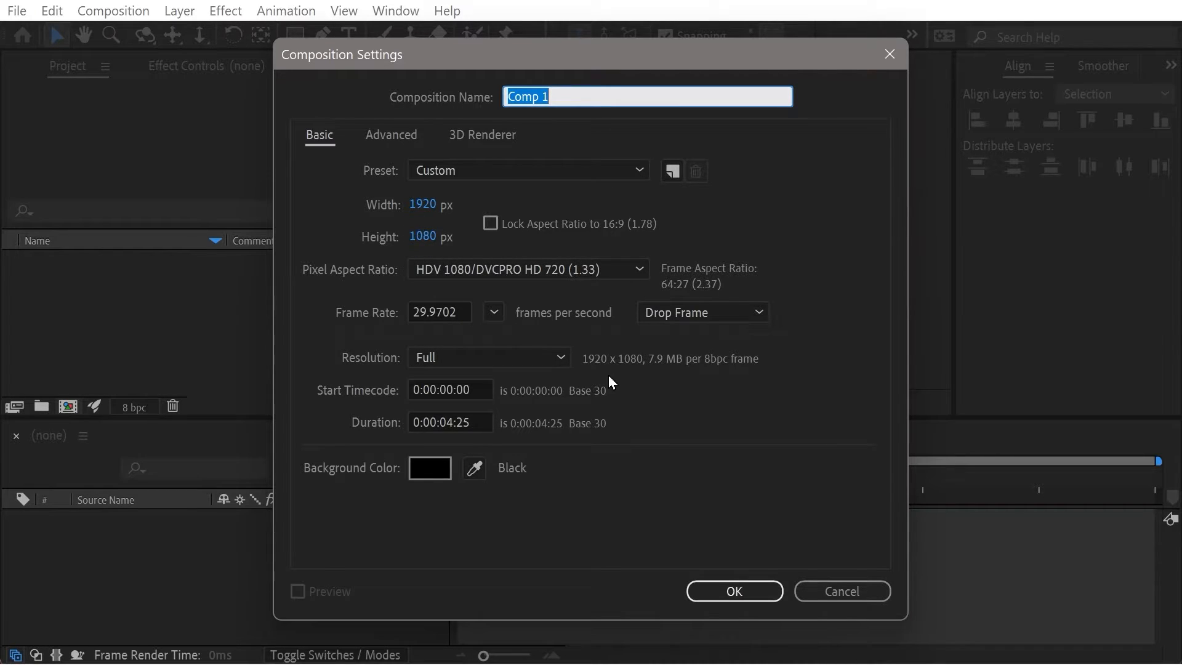
- Create the 1920 x 1080 composition Comp 1 and add a full-size royal blue solid layer
{"action": "left_click", "coordinate": [733, 591]}
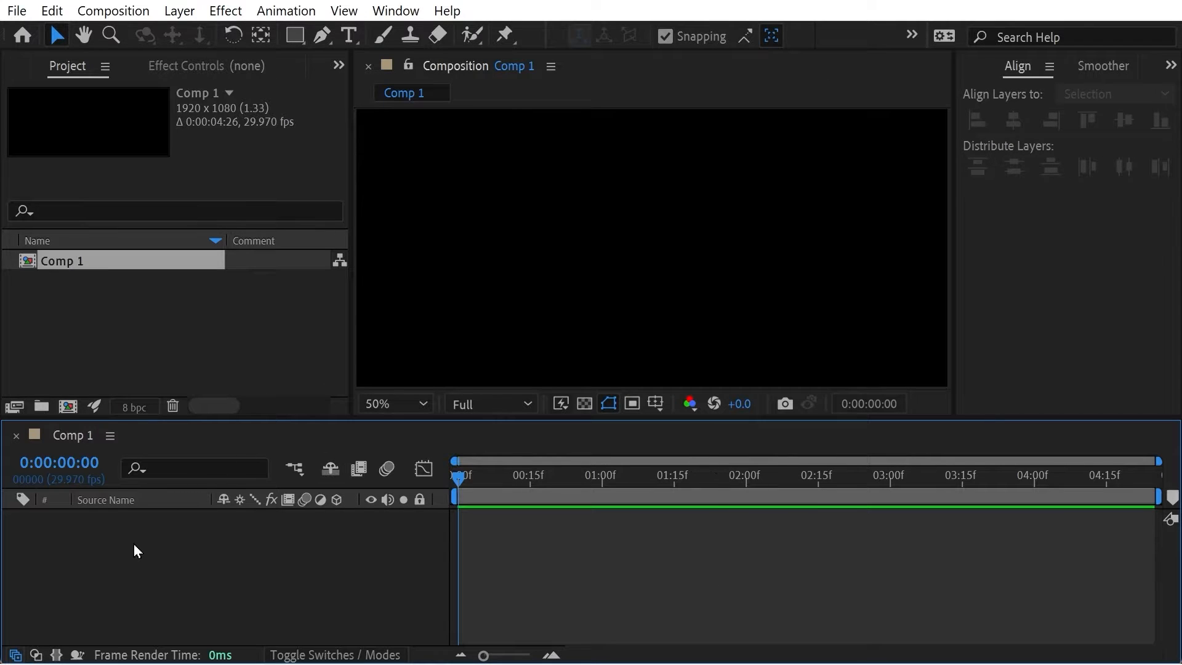
{"action": "right_click", "coordinate": [134, 545]}
{"action": "mouse_move", "coordinate": [264, 291]}
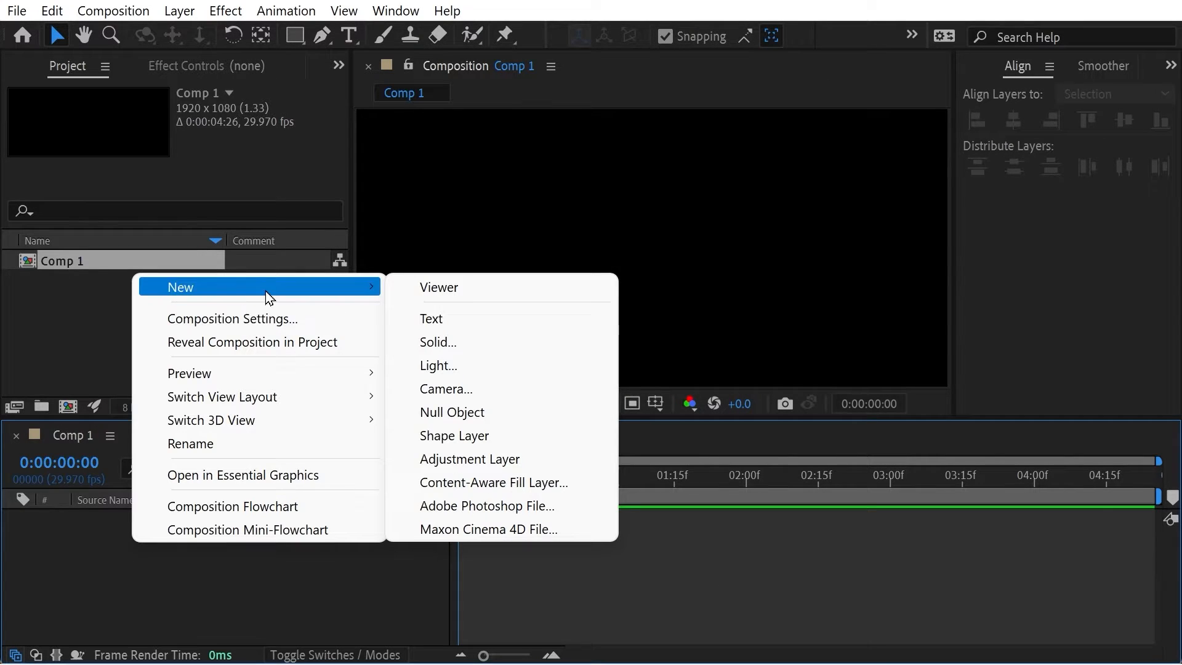
{"action": "left_click", "coordinate": [440, 344]}
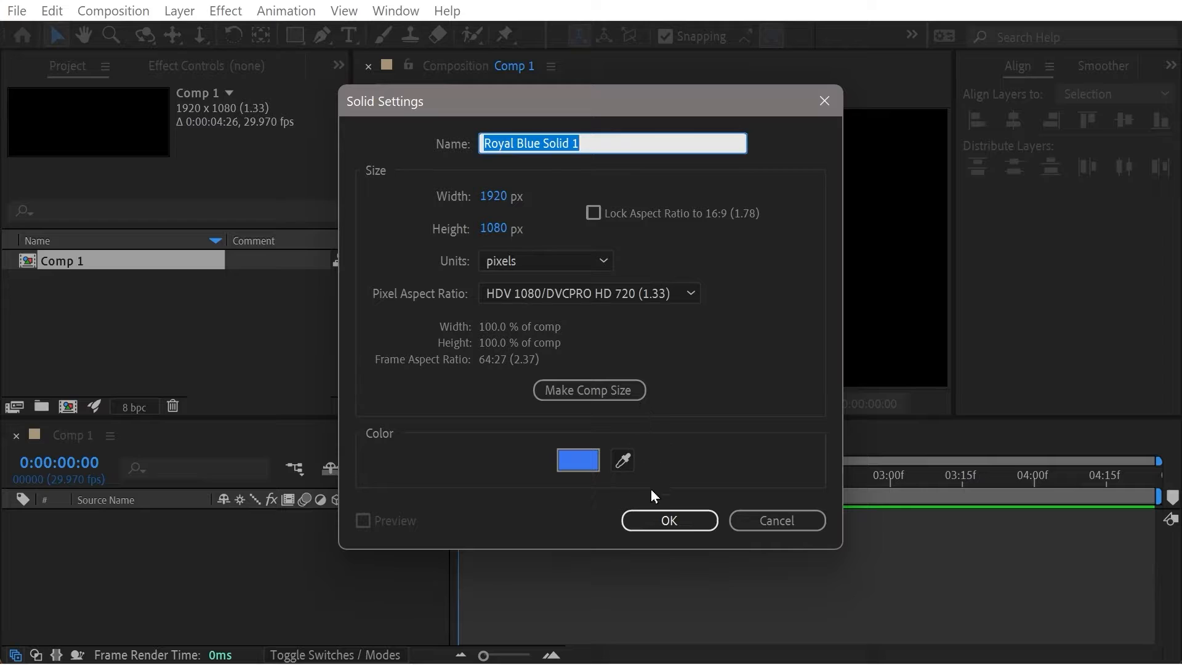
{"action": "left_click", "coordinate": [656, 523]}
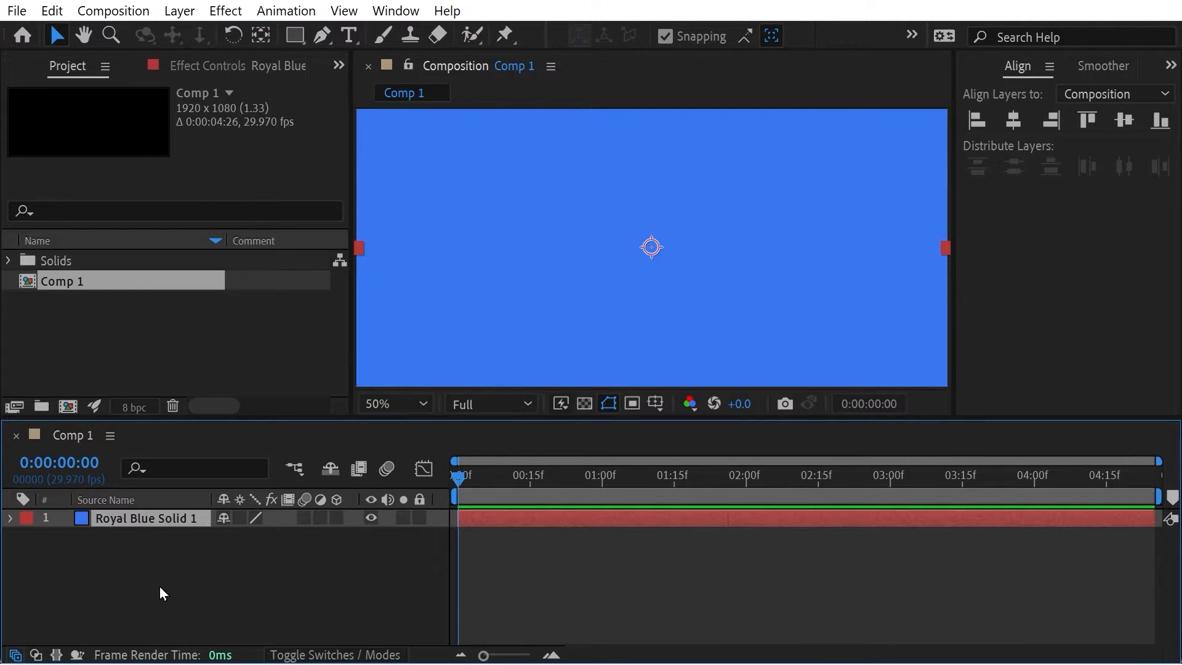
- Choose the Star tool, apply a full-size star mask to the blue solid, and undo that mask
{"action": "left_click", "coordinate": [301, 36]}
{"action": "left_click", "coordinate": [302, 35]}
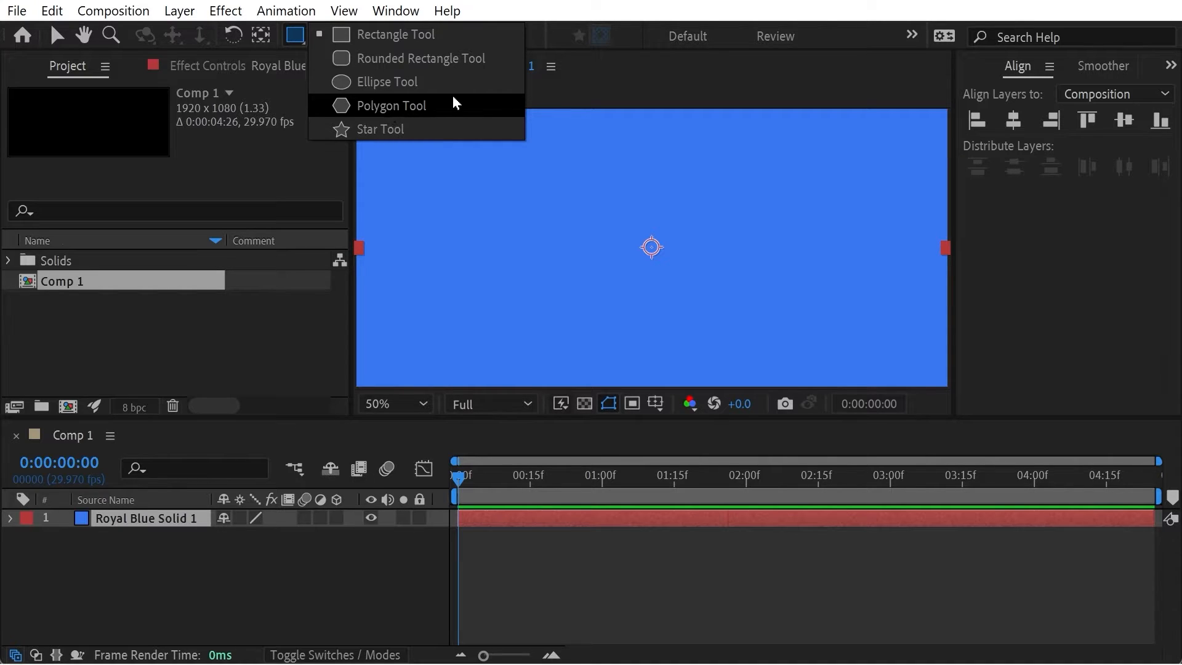
{"action": "left_click", "coordinate": [377, 130]}
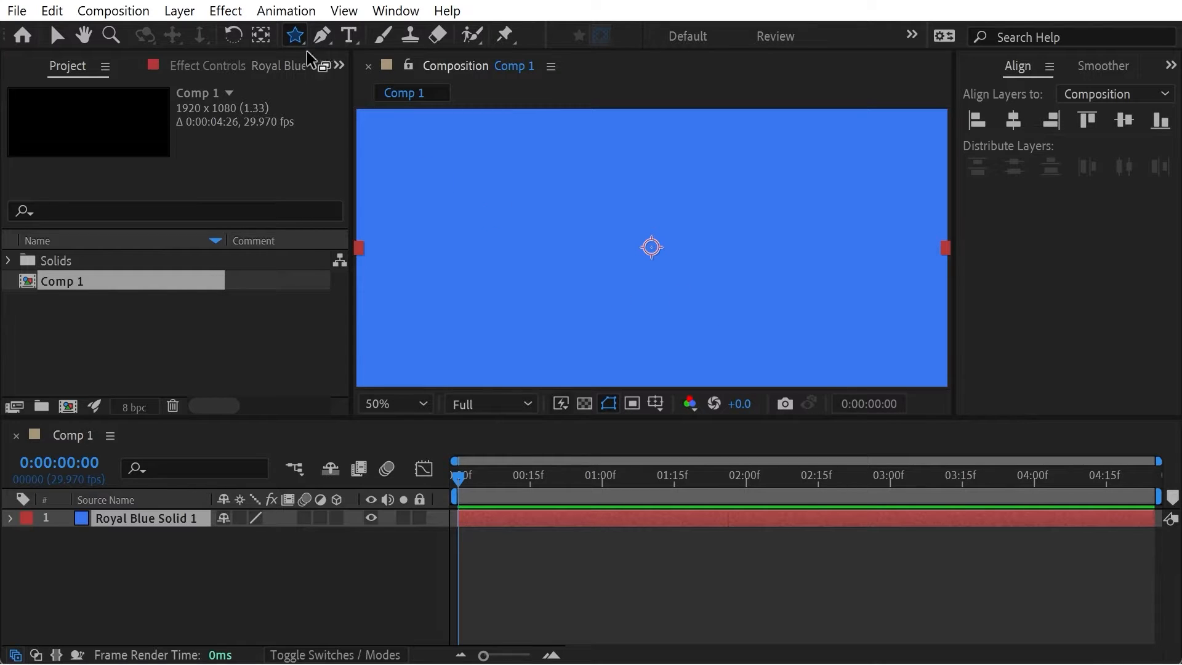
{"action": "double_click", "coordinate": [295, 35]}
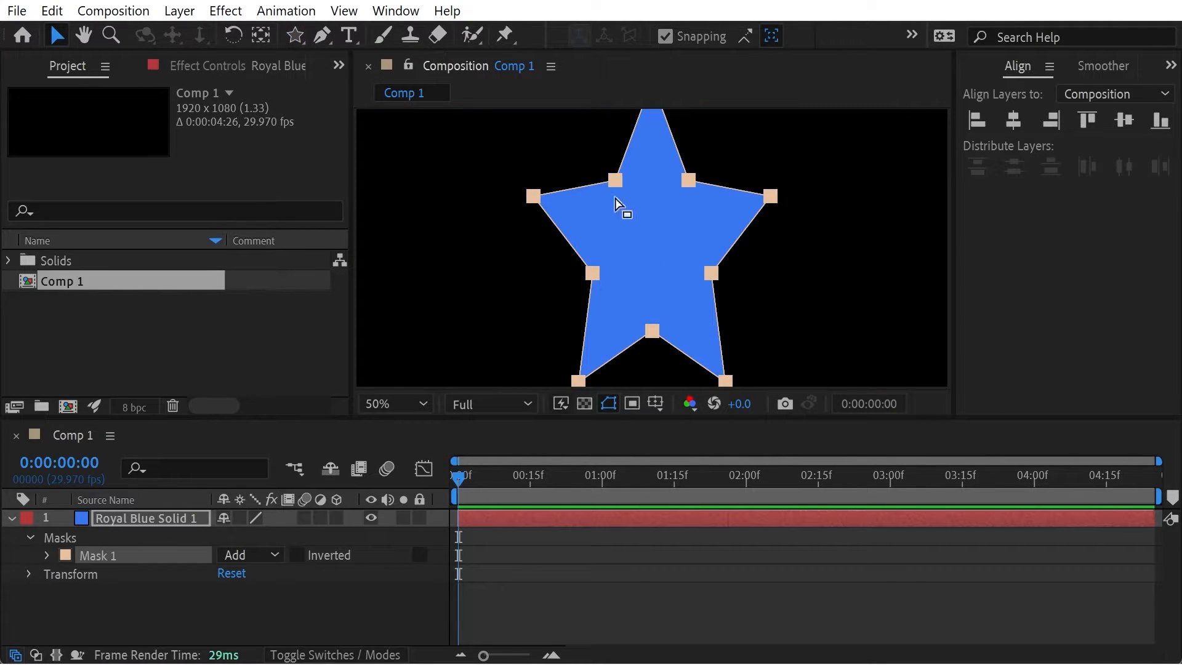
{"action": "key", "text": "ctrl+z"}
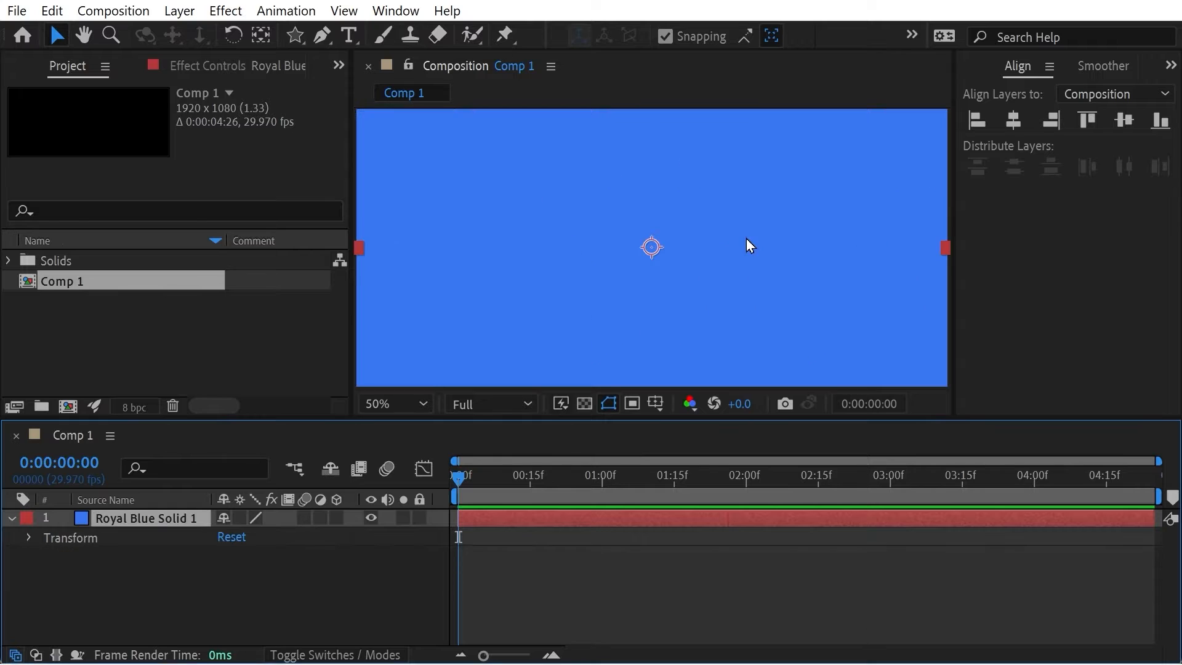
- Draw a freehand star mask on the left part of the blue solid and reduce it to four points
{"action": "left_click", "coordinate": [296, 43]}
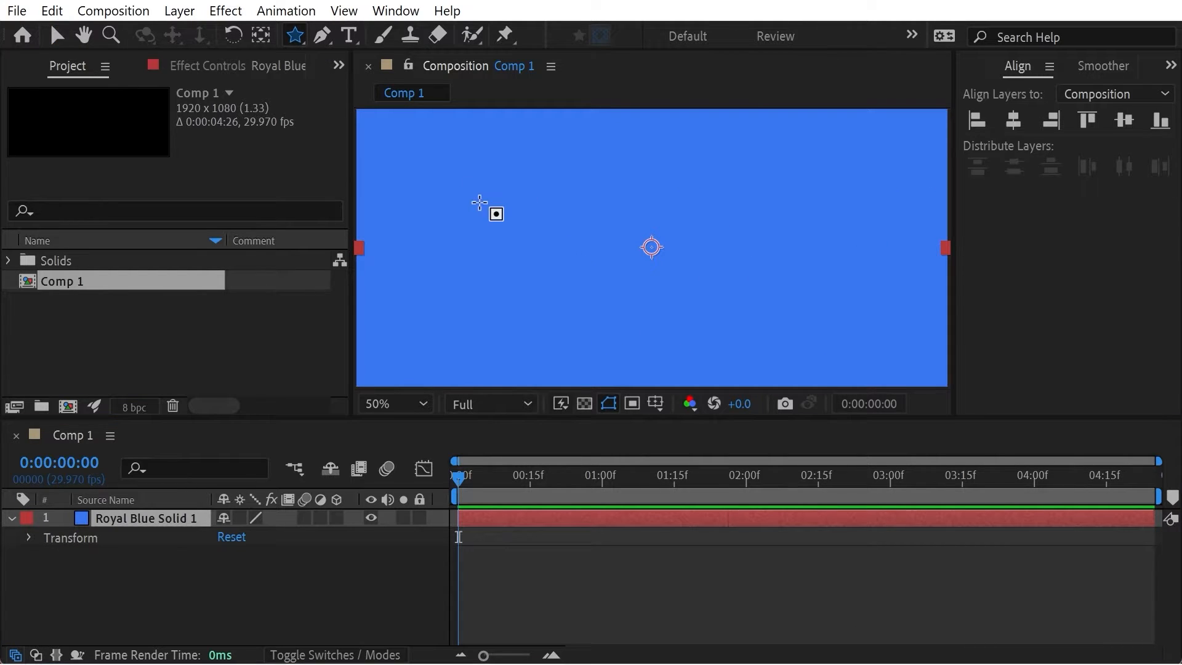
{"action": "left_click_drag", "start_coordinate": [488, 222], "coordinate": [525, 305]}
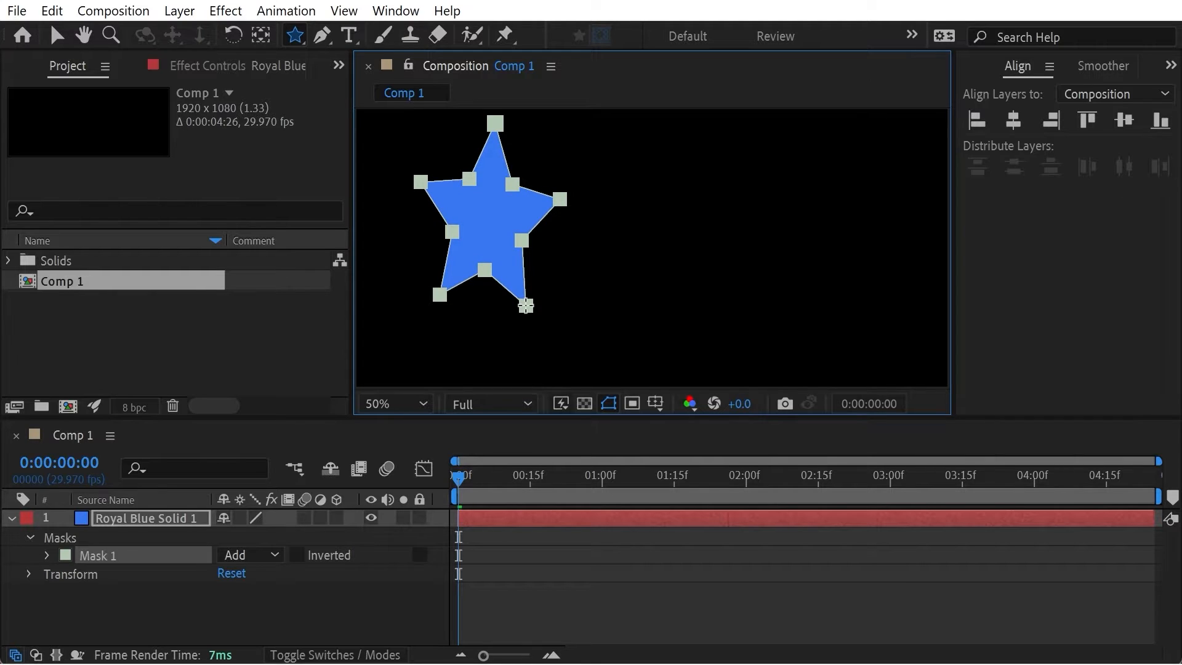
{"action": "key", "text": "Down"}
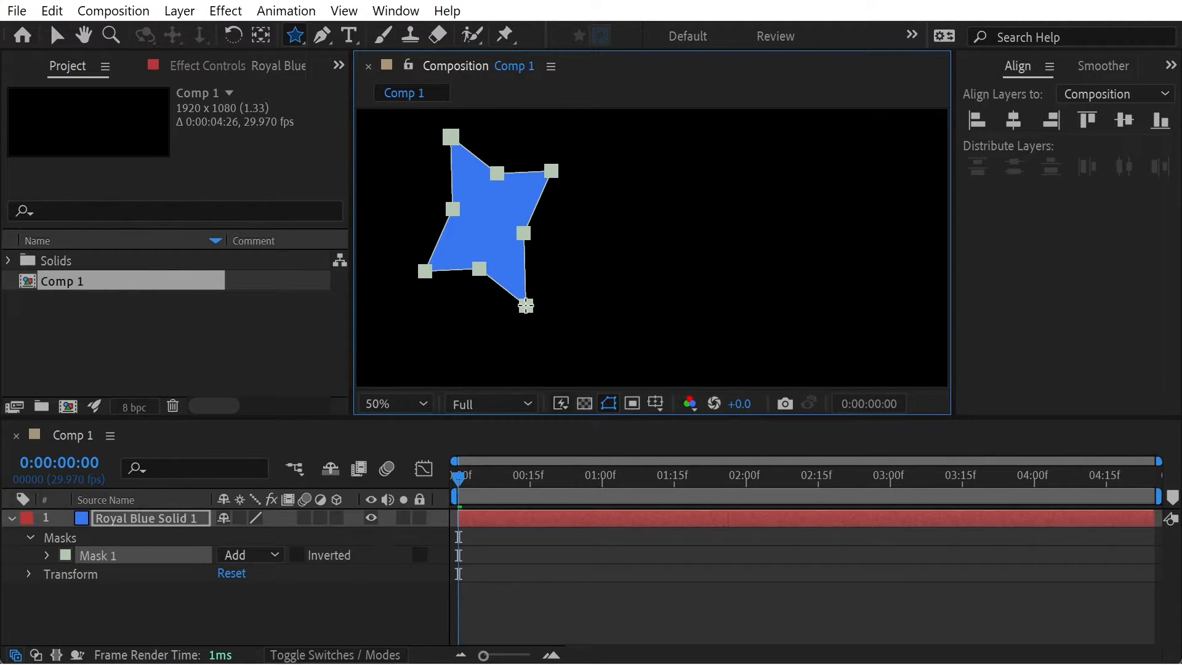
- Round the outer tips of the star mask and raise its number of points to six
{"action": "key", "text": "Right"}
{"action": "key", "text": "Right"}
{"action": "key", "text": "Right"}
{"action": "key", "text": "Right"}
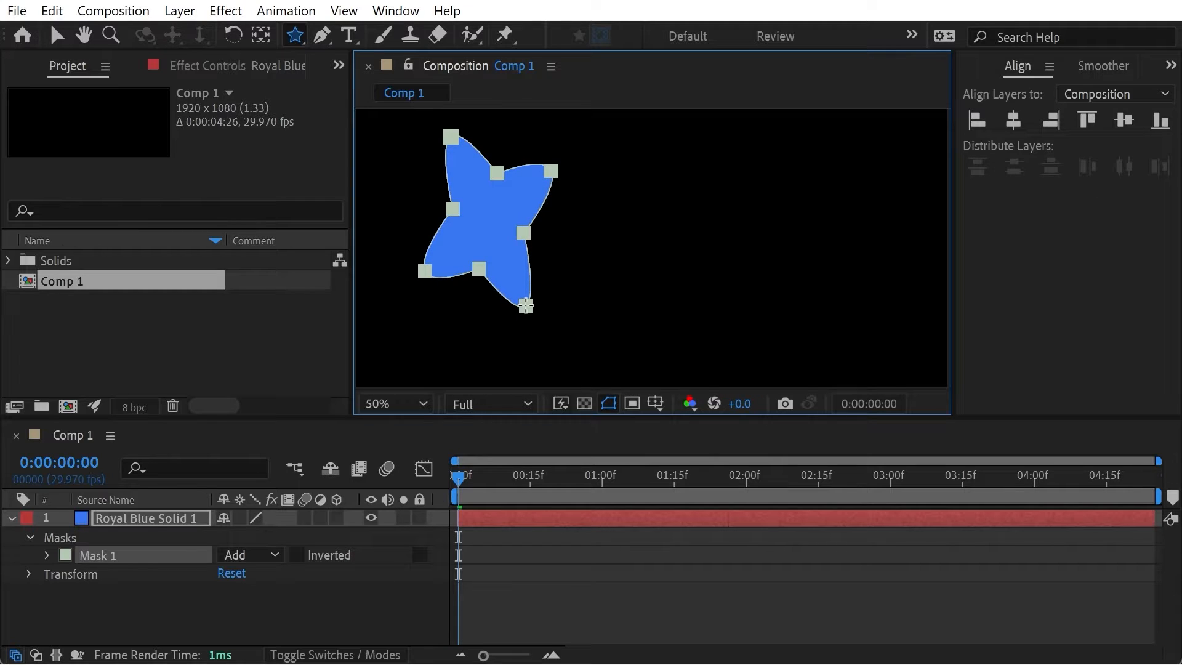
{"action": "key", "text": "Left"}
{"action": "key", "text": "Left"}
{"action": "key", "text": "Right"}
{"action": "key", "text": "Right"}
{"action": "key", "text": "Right"}
{"action": "key", "text": "Right"}
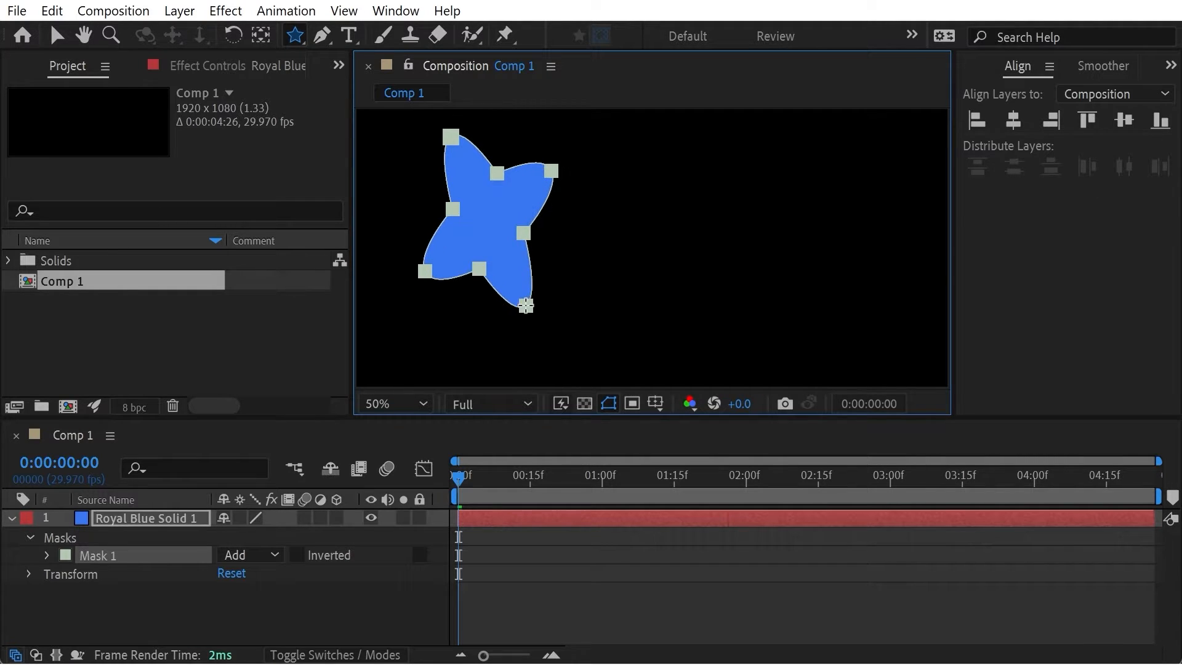
{"action": "key", "text": "Up"}
{"action": "key", "text": "Up"}
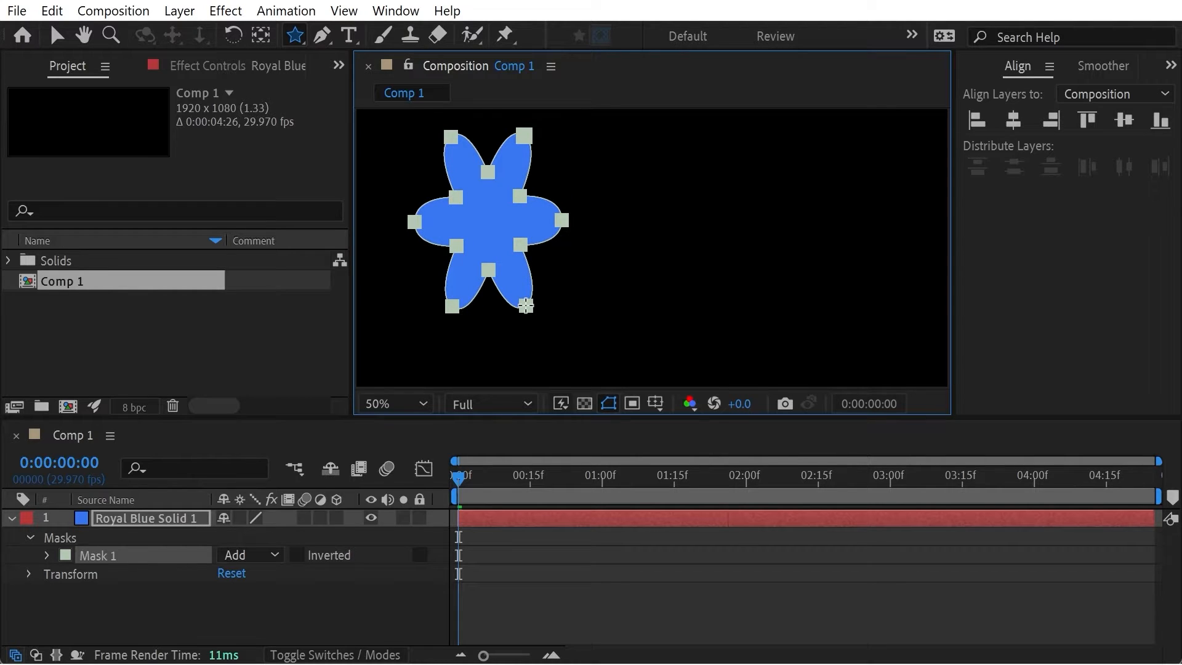
- Exaggerate the outer roundness of the six-pointed star mask until its petals overlap, and bring it back to separate petals
{"action": "key", "text": "Right"}
{"action": "key", "text": "Right"}
{"action": "key", "text": "Right"}
{"action": "key", "text": "Right"}
{"action": "key", "text": "Right"}
{"action": "key", "text": "Right"}
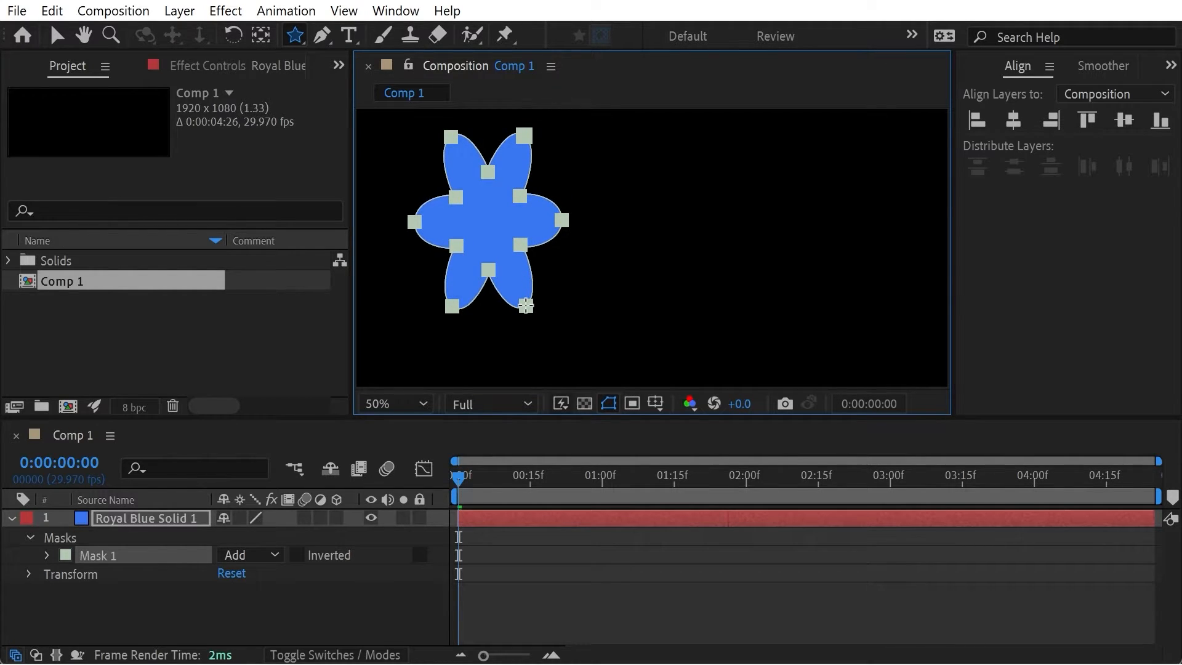
{"action": "key", "text": "Right"}
{"action": "key", "text": "Right"}
{"action": "key", "text": "Right"}
{"action": "key", "text": "Right"}
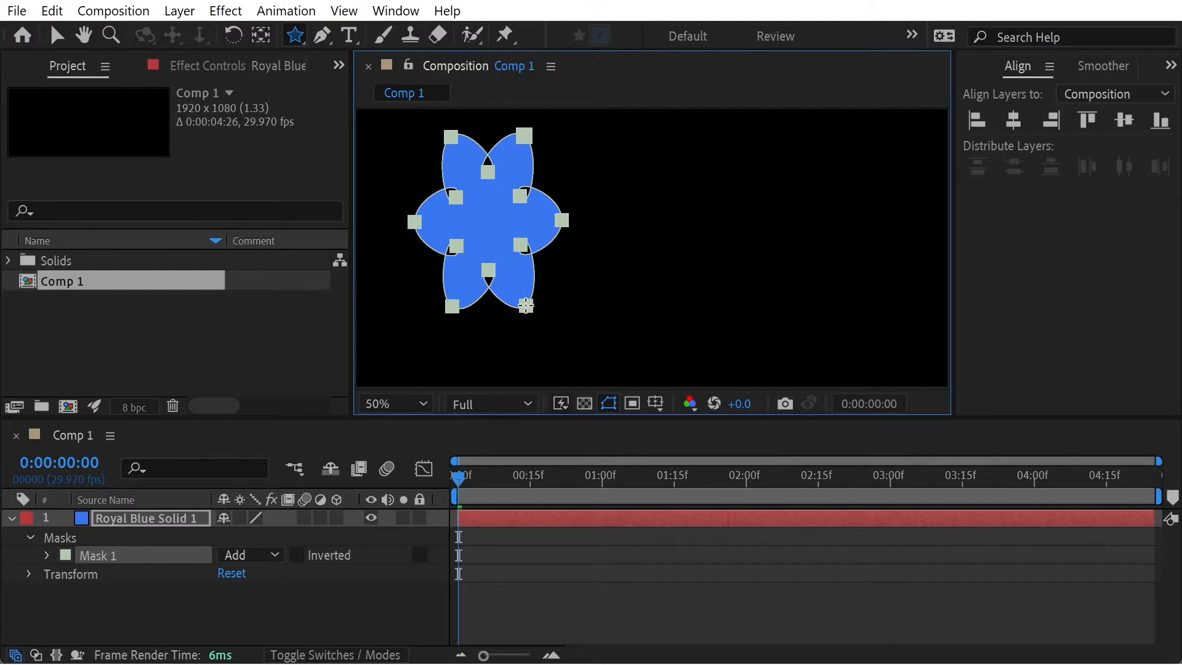
{"action": "key", "text": "Left"}
{"action": "key", "text": "Left"}
{"action": "key", "text": "Left"}
{"action": "key", "text": "Left"}
{"action": "key", "text": "Left"}
{"action": "key", "text": "Left"}
{"action": "key", "text": "Left"}
{"action": "key", "text": "Left"}
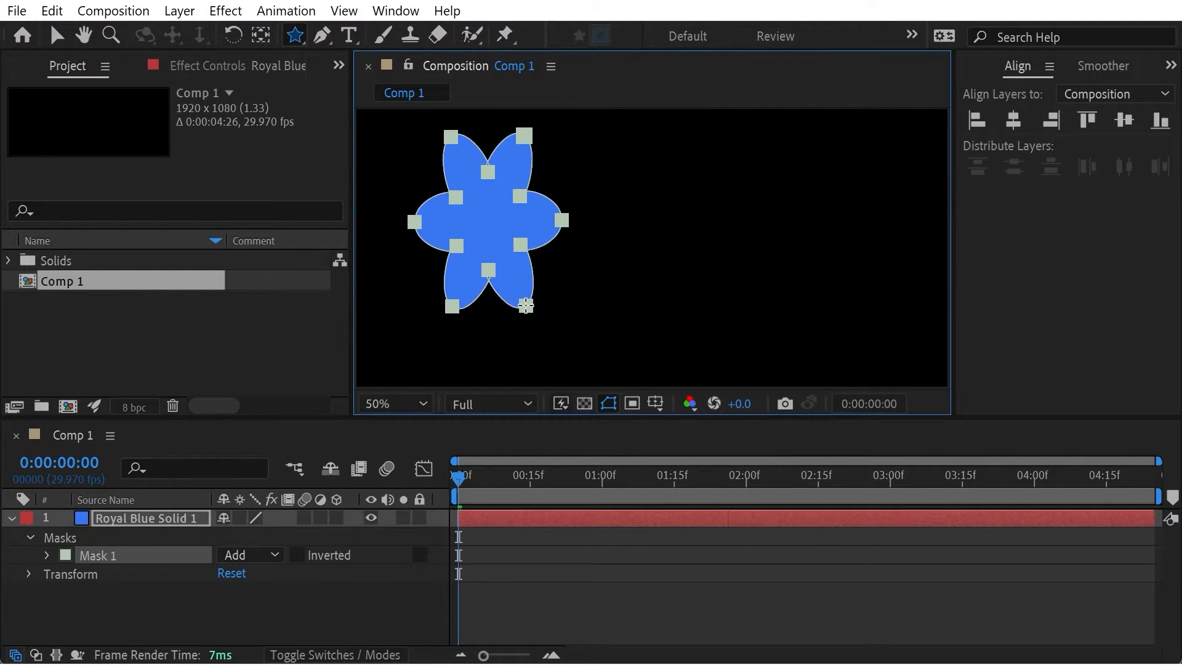
{"action": "key", "text": "Left"}
{"action": "key", "text": "Left"}
{"action": "key", "text": "Left"}
{"action": "key", "text": "Left"}
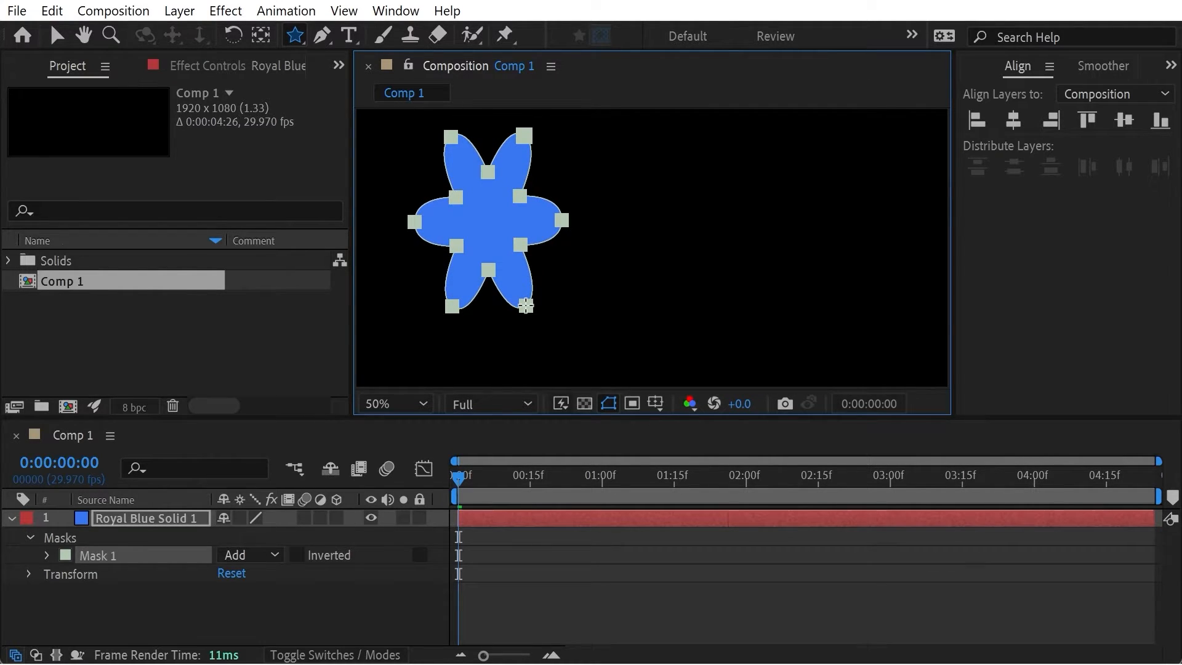
- Reduce the star mask's outer roundness and curve its inner corners until the six arms narrow to thin necks
{"action": "key", "text": "Left"}
{"action": "key", "text": "Left"}
{"action": "key", "text": "Left"}
{"action": "key", "text": "Left"}
{"action": "key", "text": "Left"}
{"action": "key", "text": "Left"}
{"action": "key", "text": "Left"}
{"action": "key", "text": "Left"}
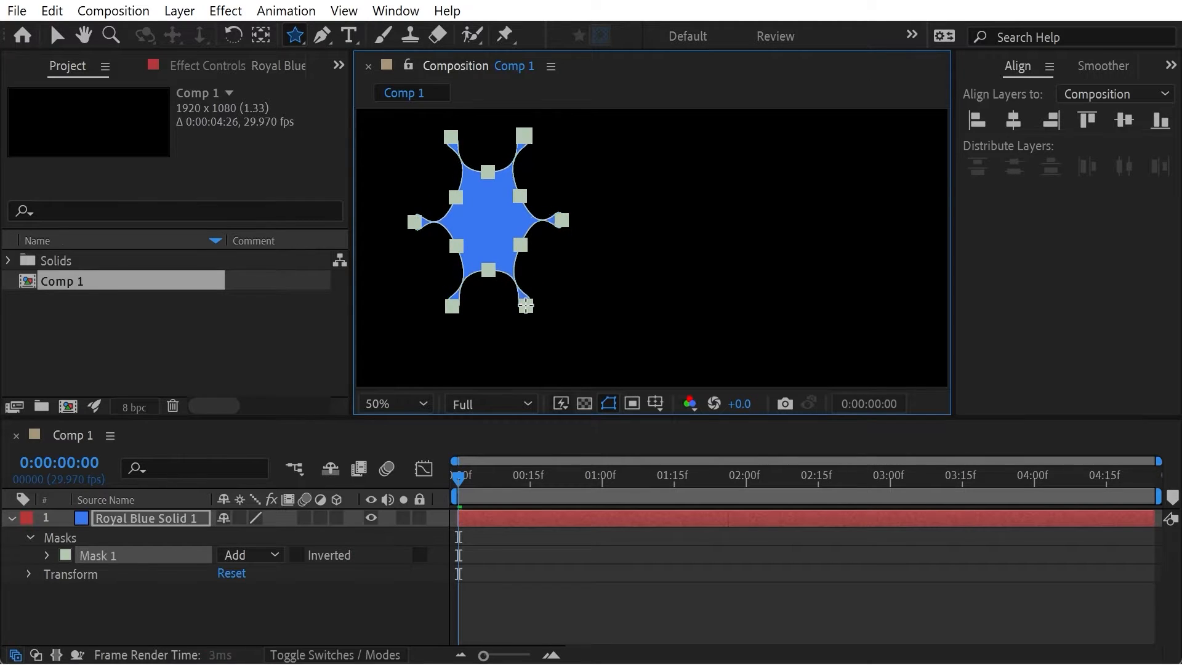
{"action": "key", "text": "Left"}
{"action": "key", "text": "Left"}
{"action": "key", "text": "Left"}
{"action": "key", "text": "Left"}
{"action": "key", "text": "Left"}
{"action": "key", "text": "Left"}
{"action": "key", "text": "Left"}
{"action": "key", "text": "Left"}
{"action": "key", "text": "Left"}
{"action": "key", "text": "Left"}
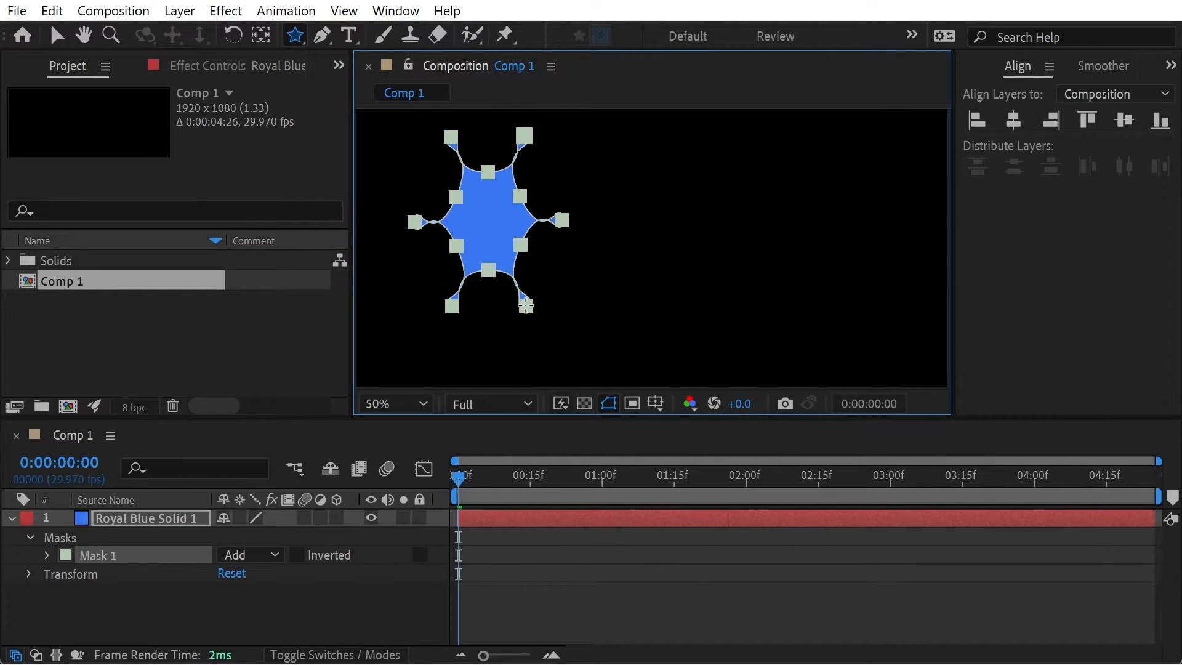
- Increase the outer roundness of the star mask so its six thin arms widen
{"action": "key", "text": "Right"}
{"action": "key", "text": "Right"}
{"action": "key", "text": "Right"}
{"action": "key", "text": "Right"}
{"action": "key", "text": "Right"}
{"action": "key", "text": "Right"}
{"action": "key", "text": "Right"}
{"action": "key", "text": "Right"}
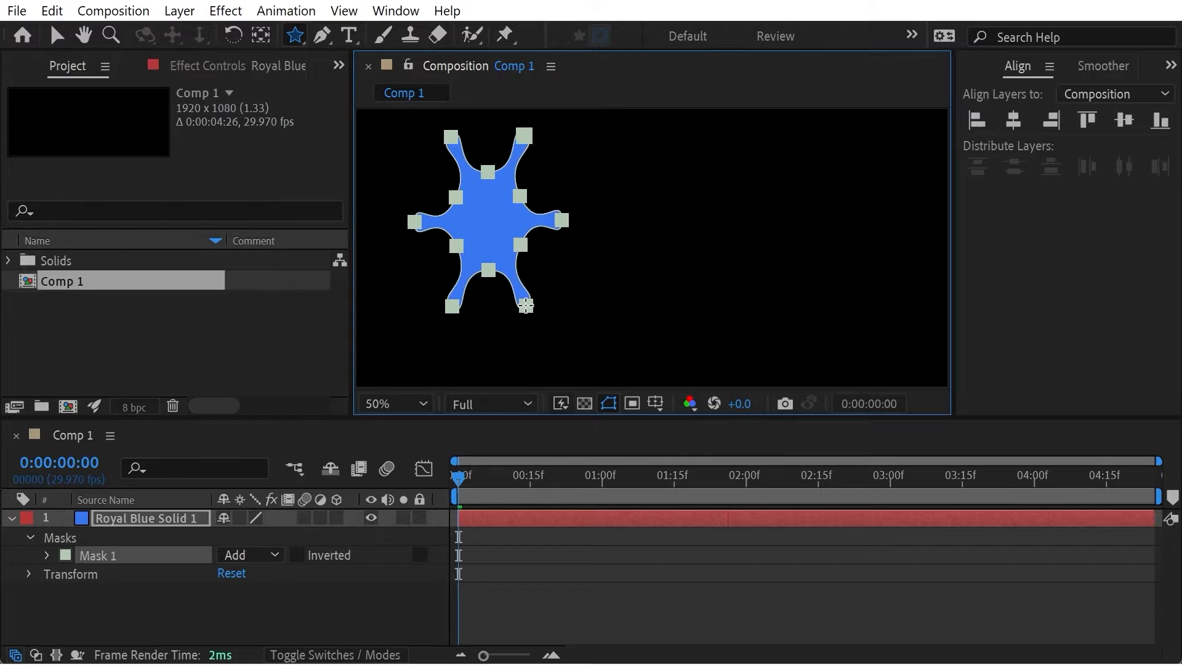
- Lower the inner roundness of the star mask to give its six arms sharper inner corners
{"action": "key", "text": "Page_Down"}
{"action": "key", "text": "Page_Down"}
{"action": "key", "text": "Page_Down"}
{"action": "key", "text": "Page_Down"}
{"action": "key", "text": "Page_Down"}
{"action": "key", "text": "Page_Down"}
{"action": "key", "text": "Page_Down"}
{"action": "key", "text": "Page_Down"}
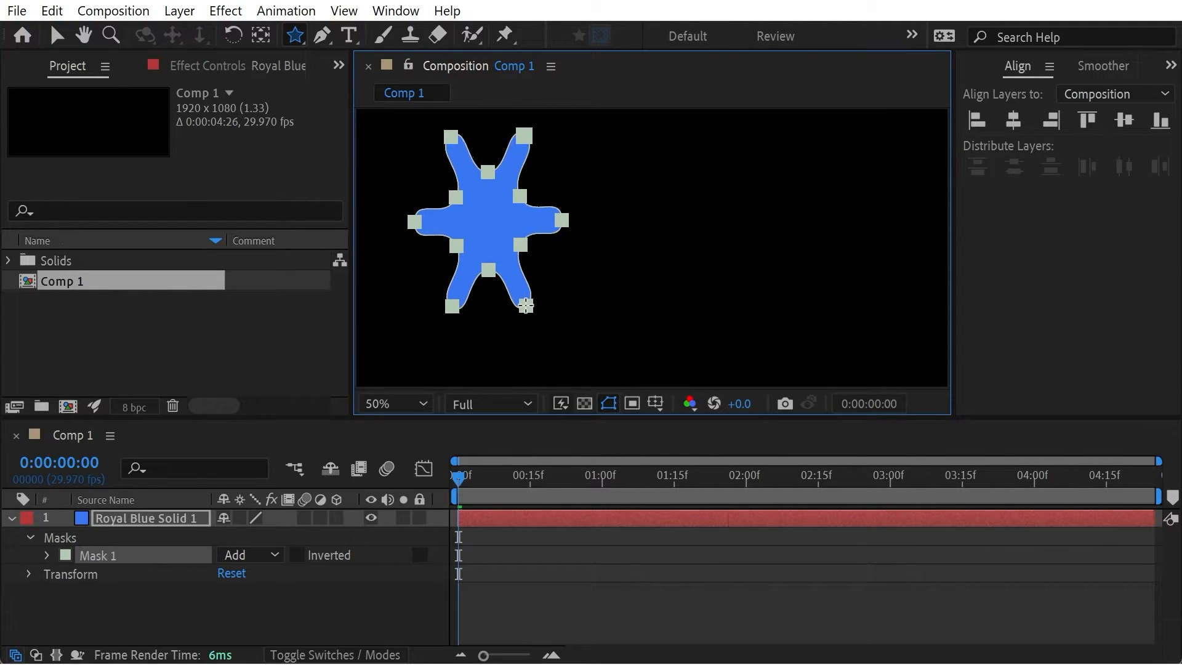
{"action": "key", "text": "Page_Down"}
{"action": "key", "text": "Page_Down"}
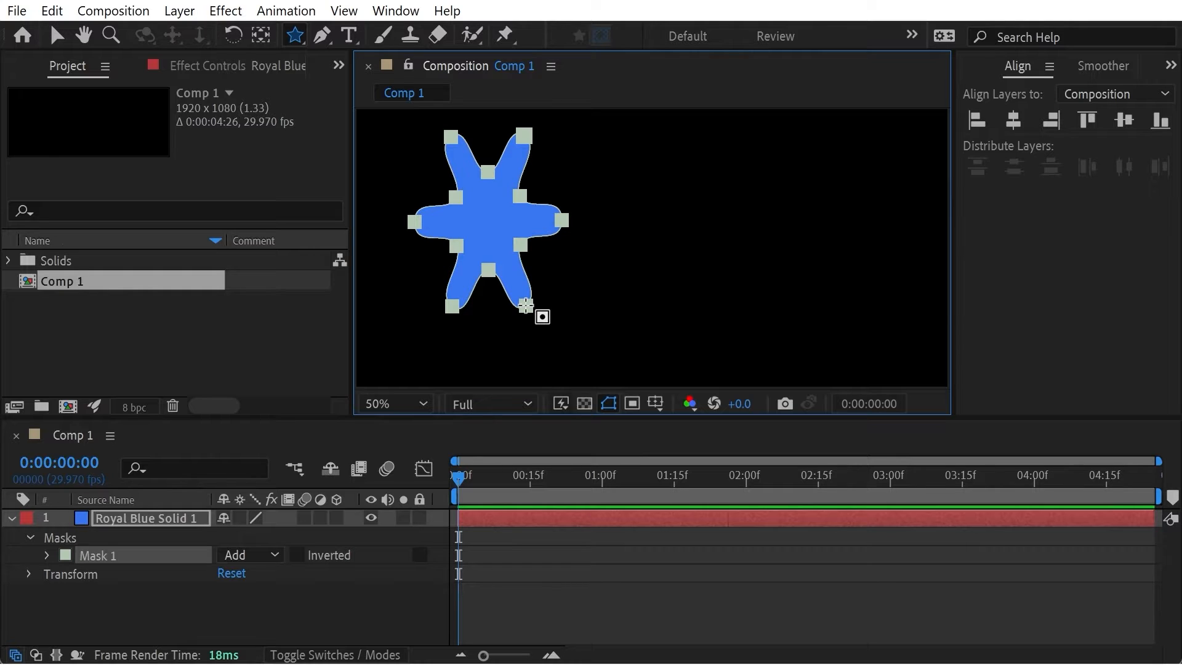
- Reveal the properties of Mask 1 and start keyframing its Mask Path at 0:00:00:00
{"action": "left_click", "coordinate": [48, 555]}
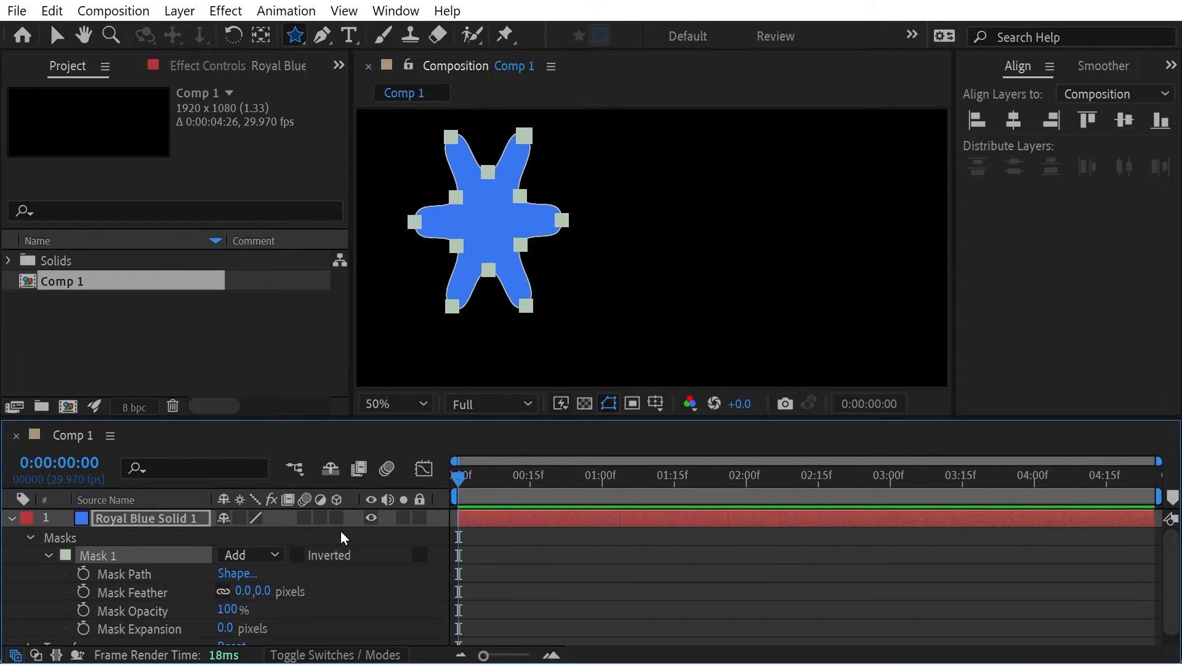
{"action": "left_click", "coordinate": [125, 574]}
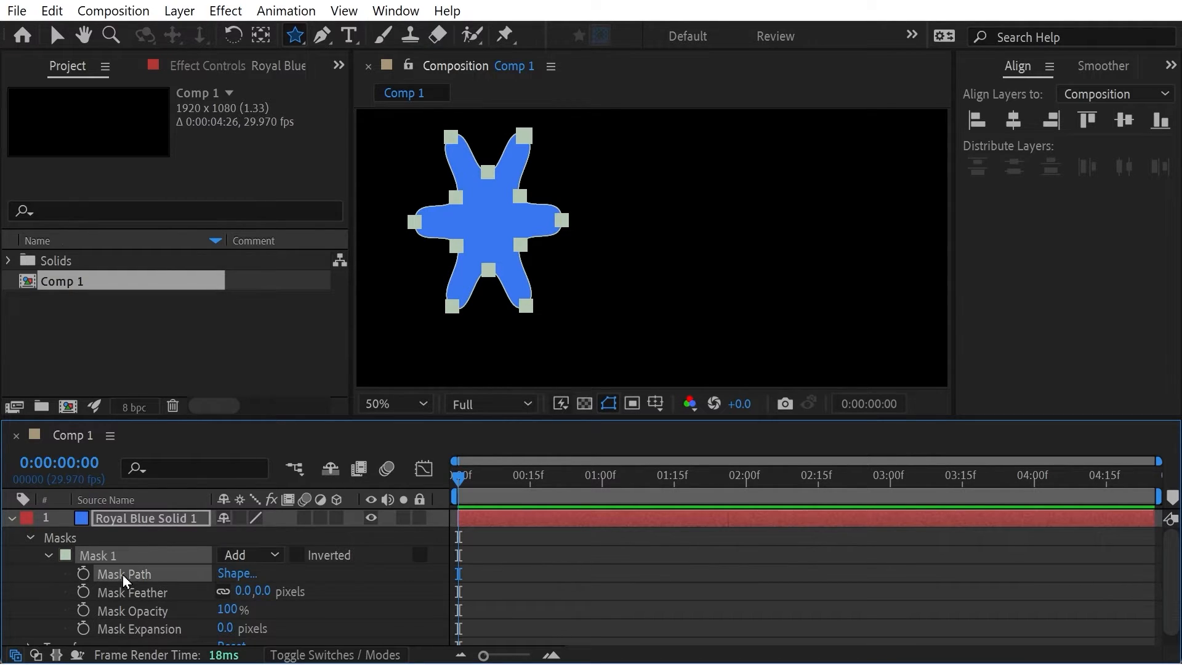
{"action": "left_click", "coordinate": [84, 574]}
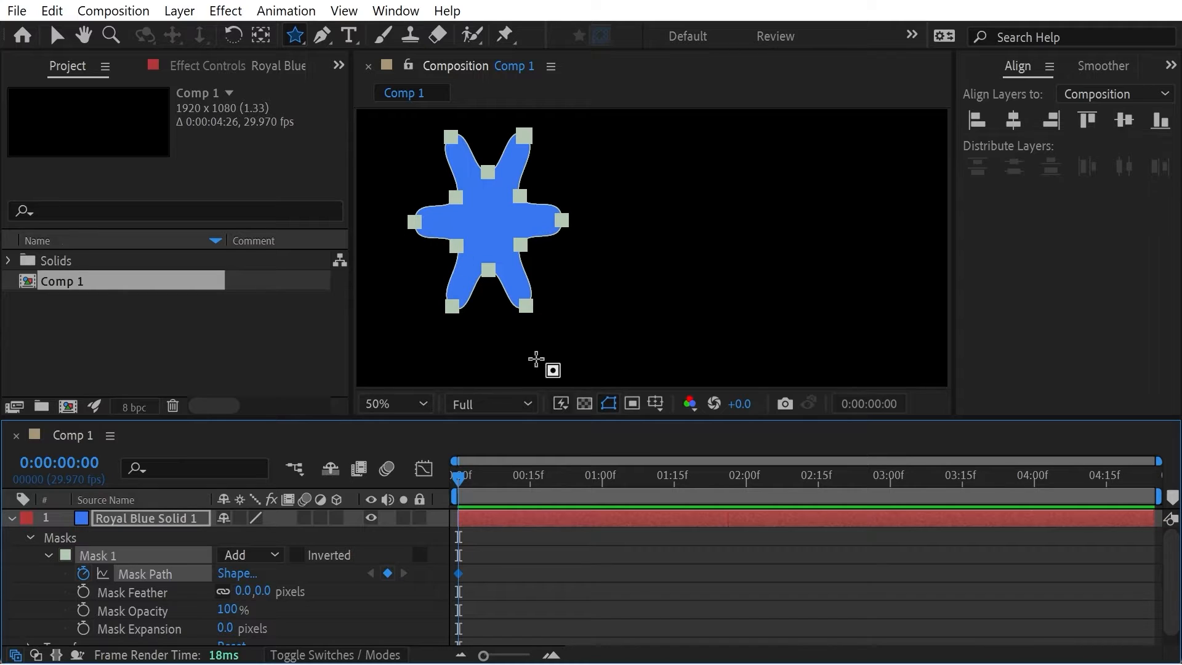
- Select the vertices of the star mask's right half and stretch them far to the right at 0:00:01:12
{"action": "left_click", "coordinate": [55, 38]}
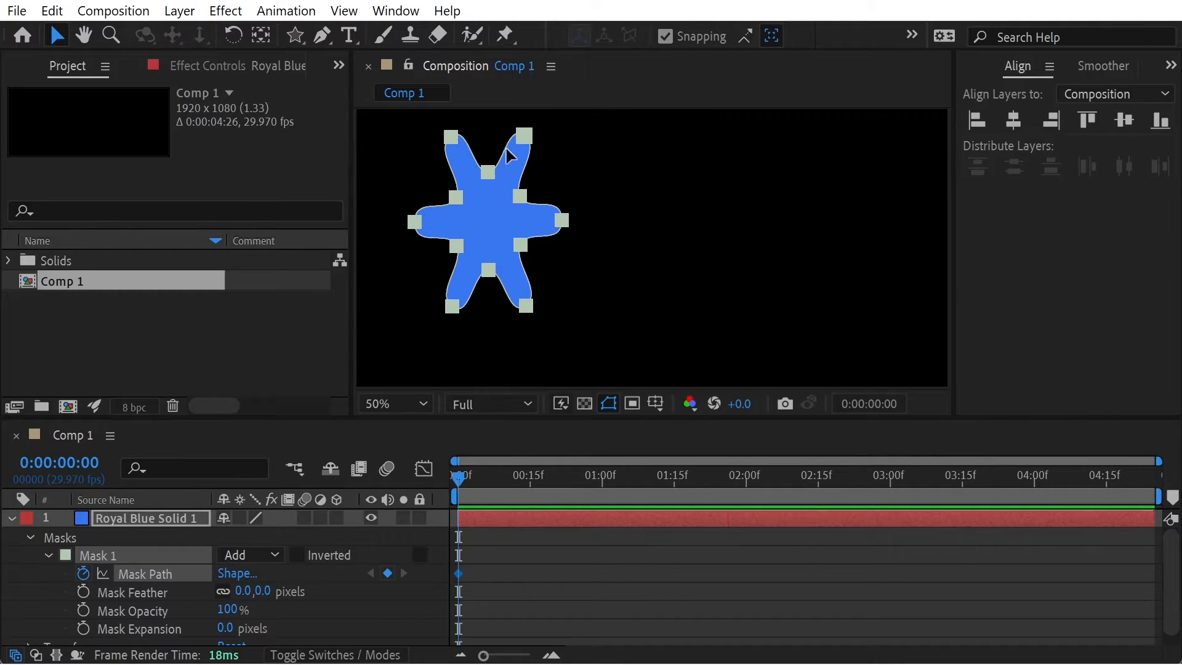
{"action": "left_click_drag", "start_coordinate": [504, 122], "coordinate": [589, 339]}
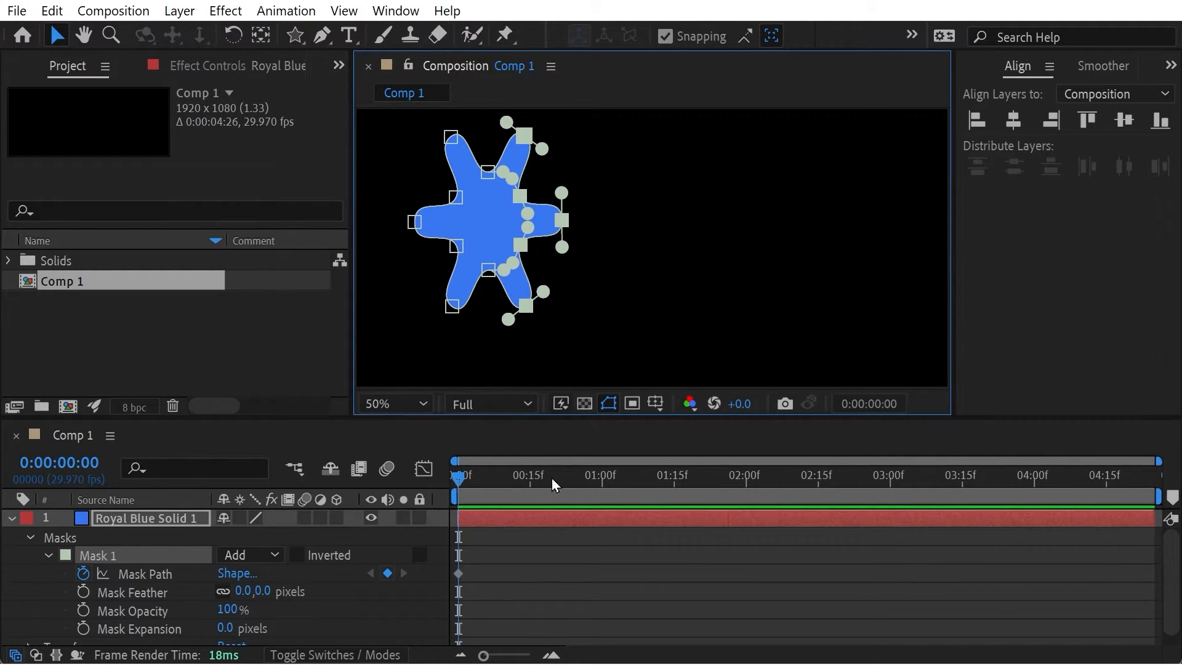
{"action": "mouse_move", "coordinate": [640, 479]}
{"action": "left_mouse_down"}
{"action": "mouse_move", "coordinate": [733, 482]}
{"action": "mouse_move", "coordinate": [674, 488]}
{"action": "mouse_move", "coordinate": [647, 475]}
{"action": "mouse_move", "coordinate": [660, 478]}
{"action": "left_mouse_up"}
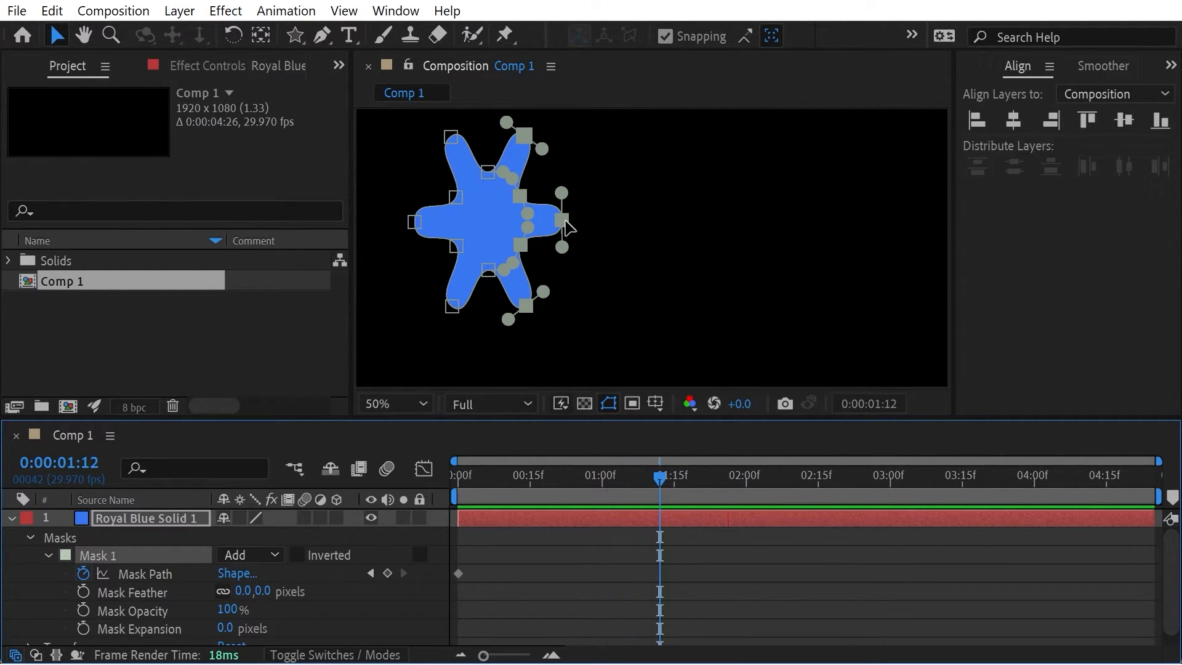
{"action": "left_click_drag", "start_coordinate": [568, 228], "coordinate": [799, 228]}
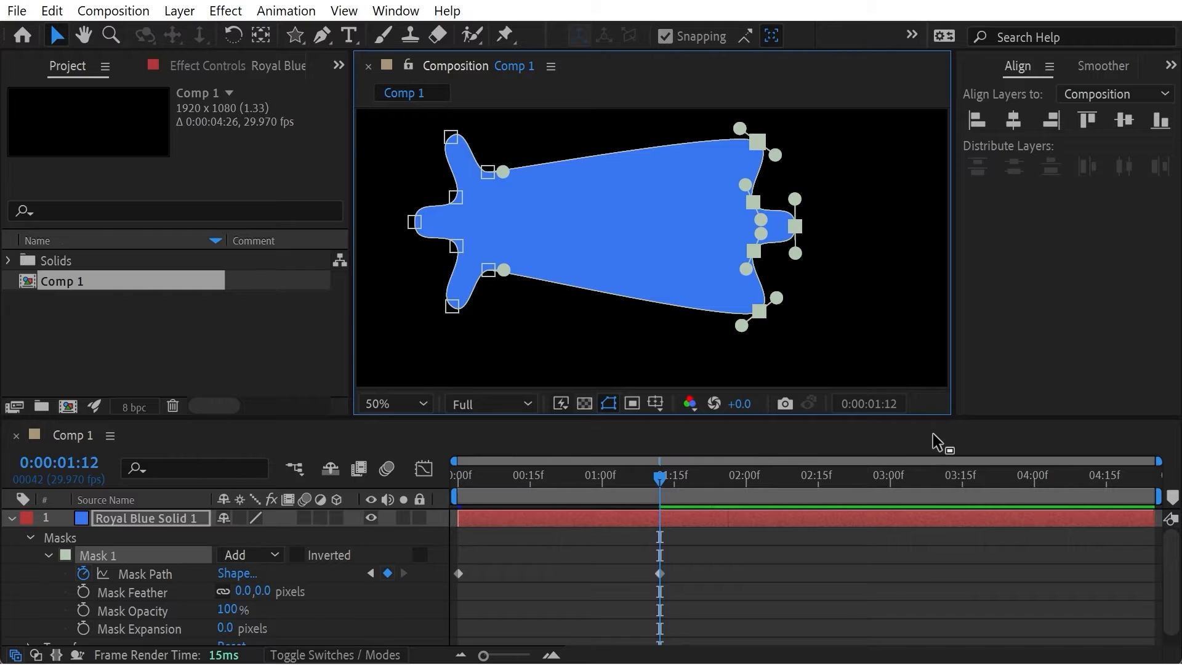
- Preview the star mask's stretching animation from the start of the composition
{"action": "left_click_drag", "start_coordinate": [608, 479], "coordinate": [408, 457]}
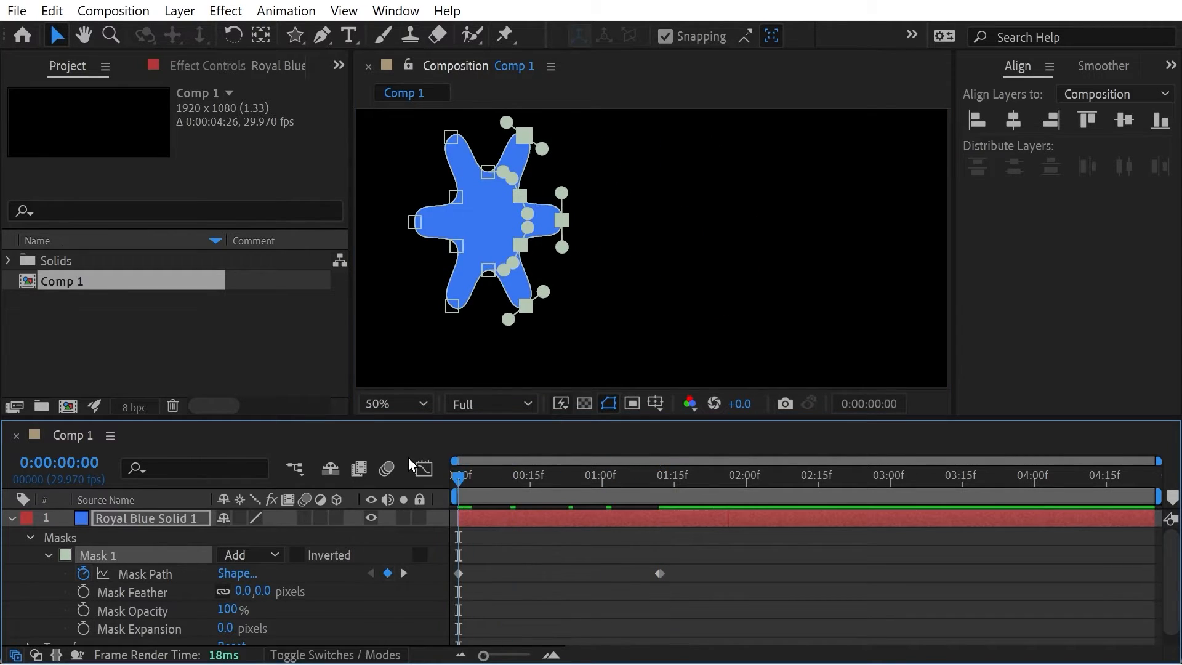
{"action": "key", "text": "space"}
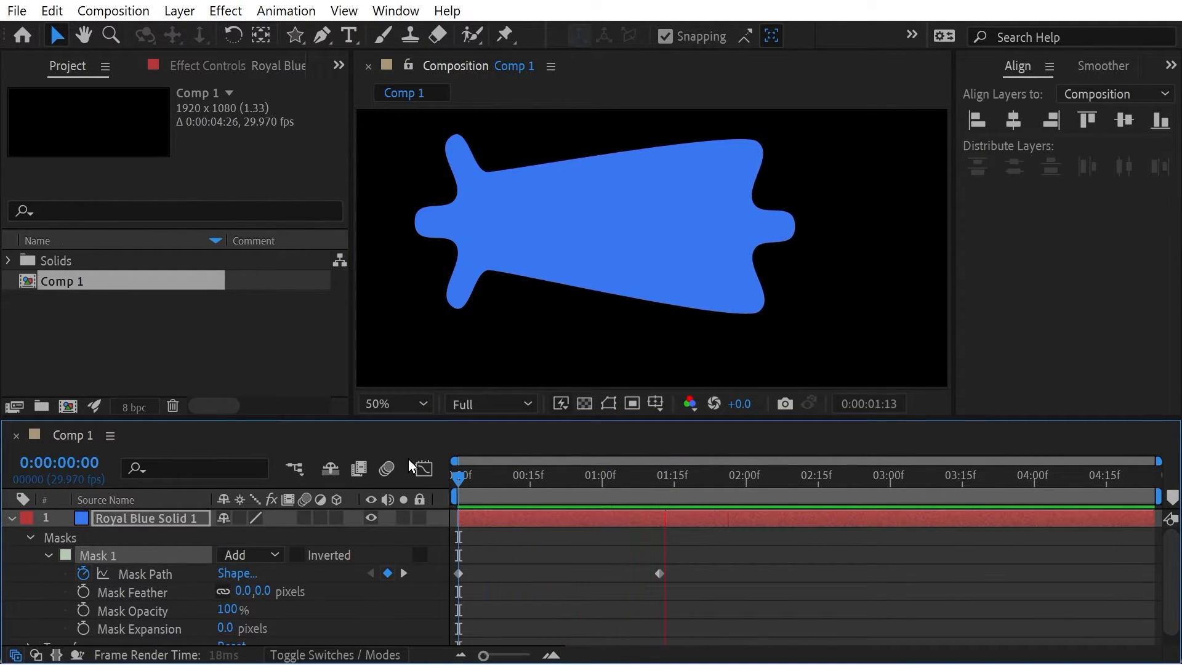
{"action": "left_click_drag", "start_coordinate": [613, 482], "coordinate": [430, 480]}
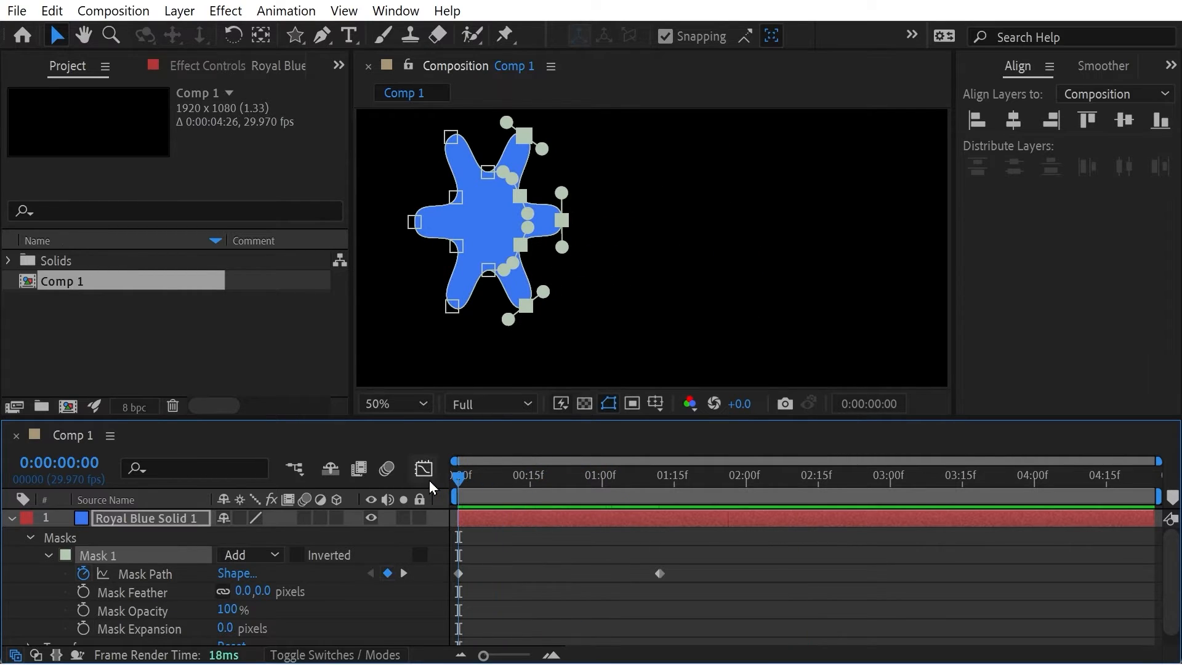
- Apply Easy Ease to the Mask Path keyframe at 0:00:01:12 in the Graph Editor and preview the eased stretch
{"action": "left_click", "coordinate": [425, 468]}
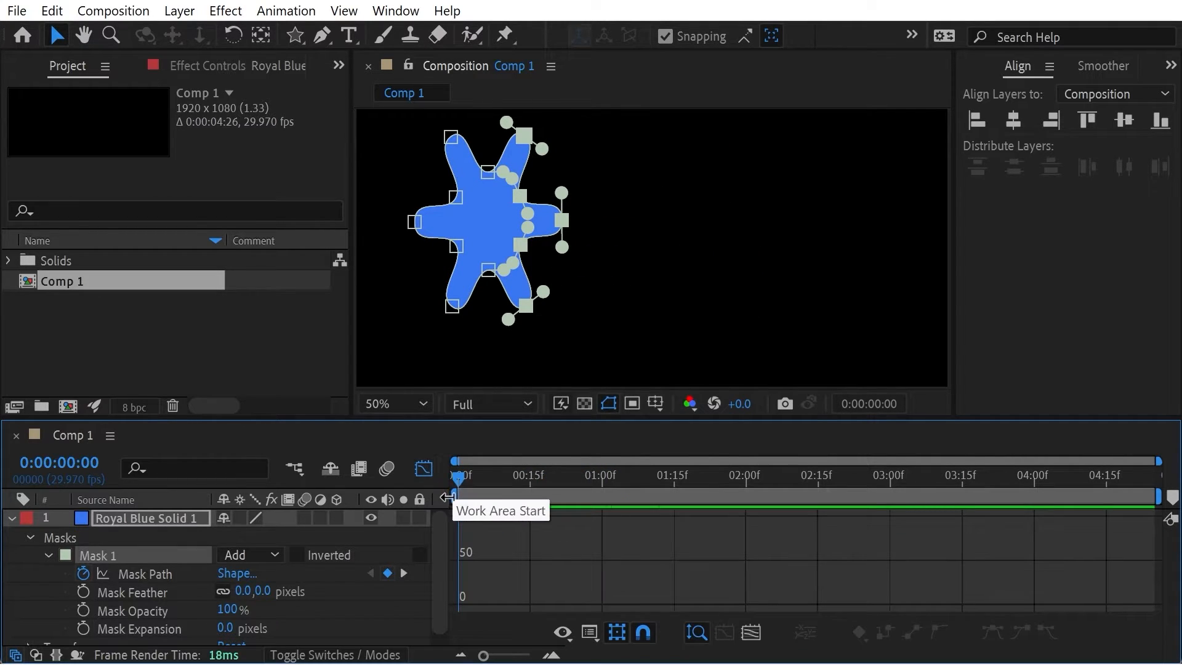
{"action": "left_click", "coordinate": [145, 574]}
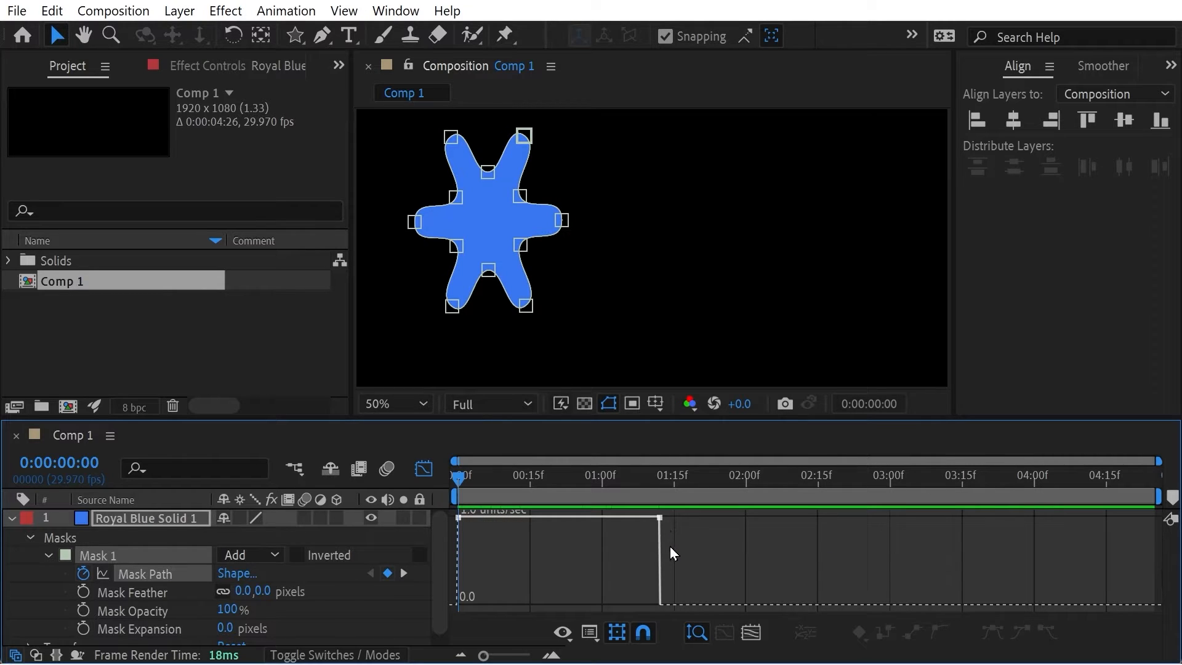
{"action": "mouse_move", "coordinate": [660, 521]}
{"action": "left_click", "coordinate": [660, 519]}
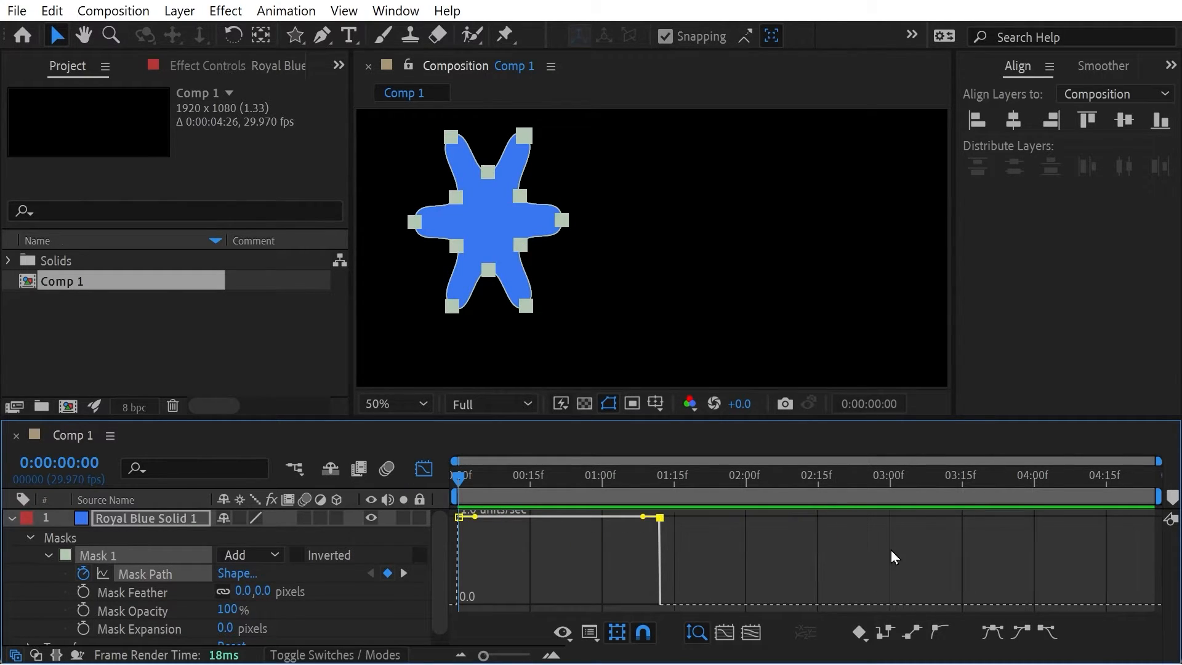
{"action": "left_click", "coordinate": [992, 634]}
{"action": "mouse_move", "coordinate": [470, 528]}
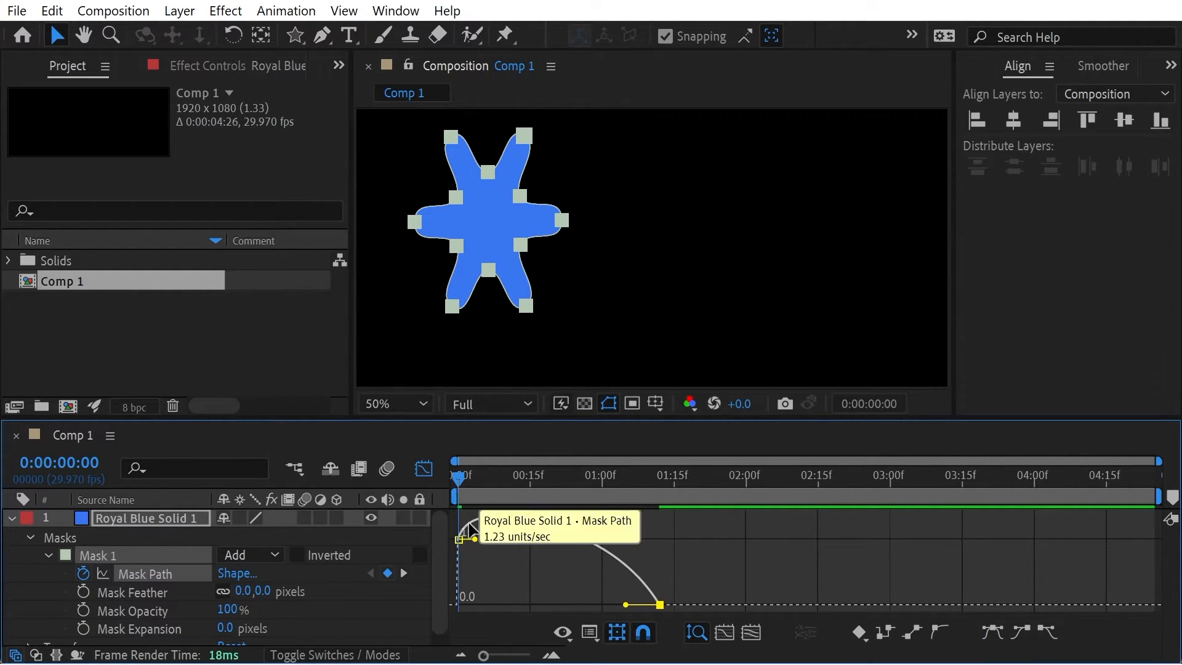
{"action": "left_click", "coordinate": [424, 469]}
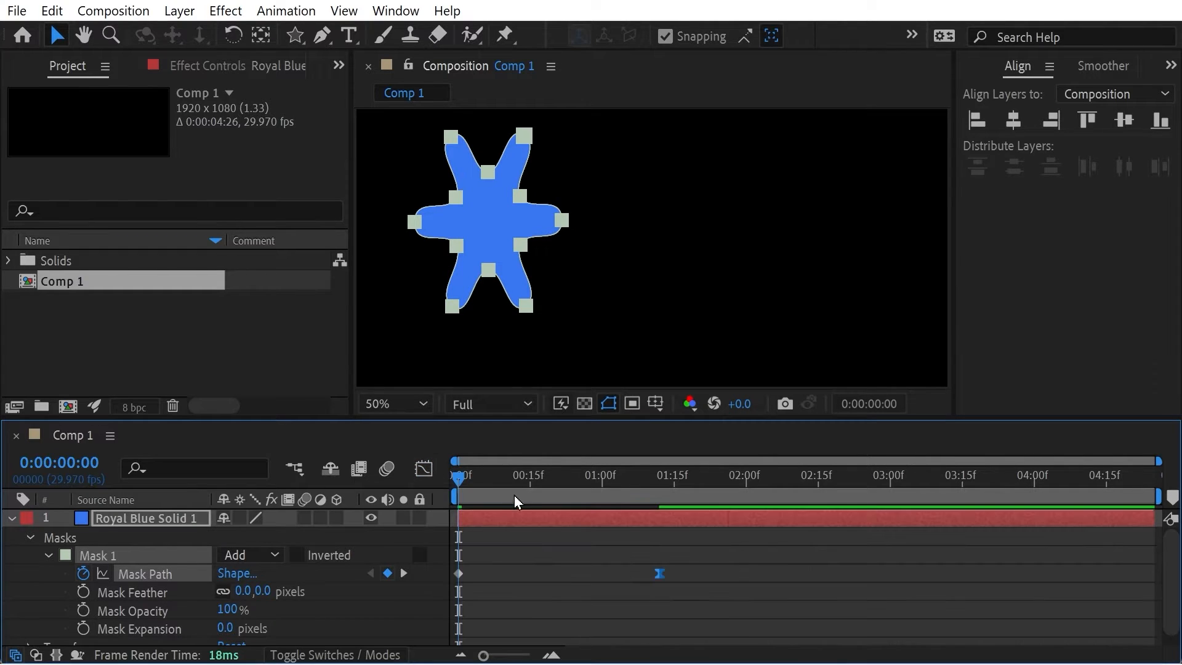
{"action": "key", "text": "space"}
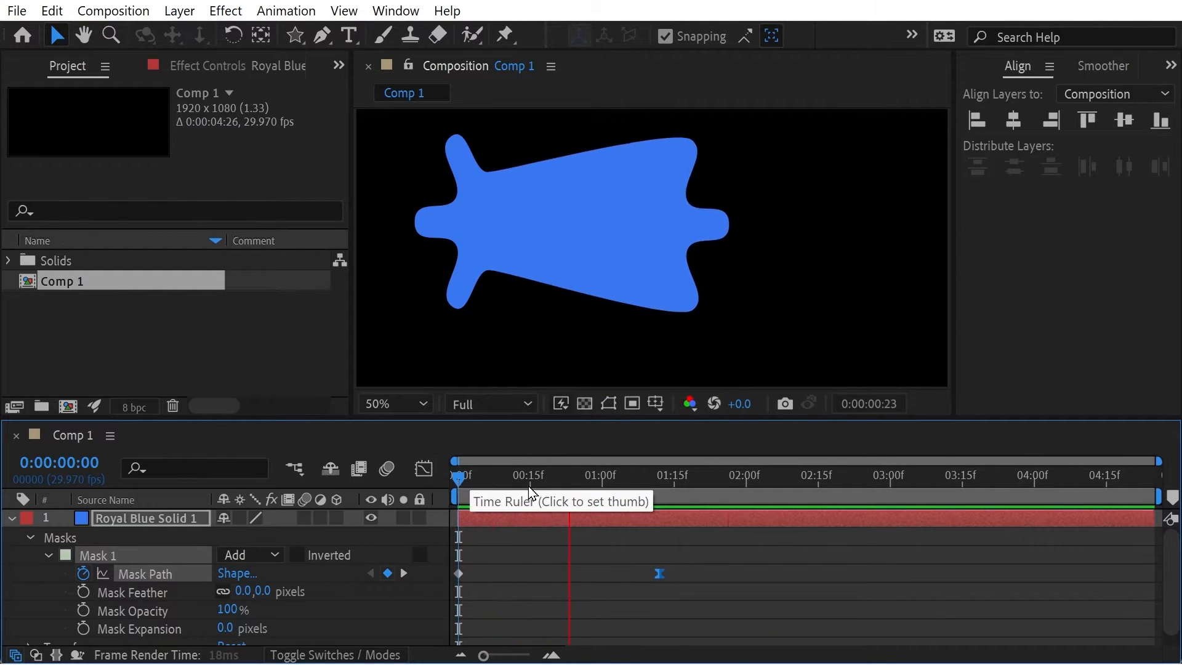
{"action": "key", "text": "space"}
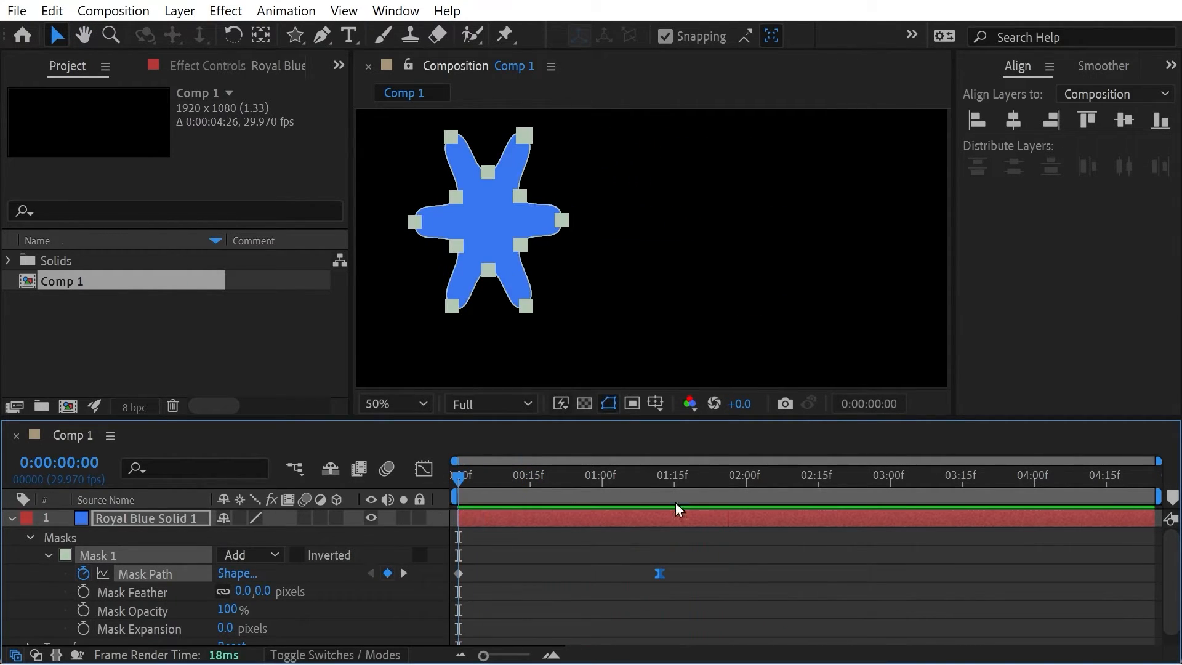
- Enable motion blur for the composition and for the Royal Blue Solid 1 layer
{"action": "left_click", "coordinate": [386, 469]}
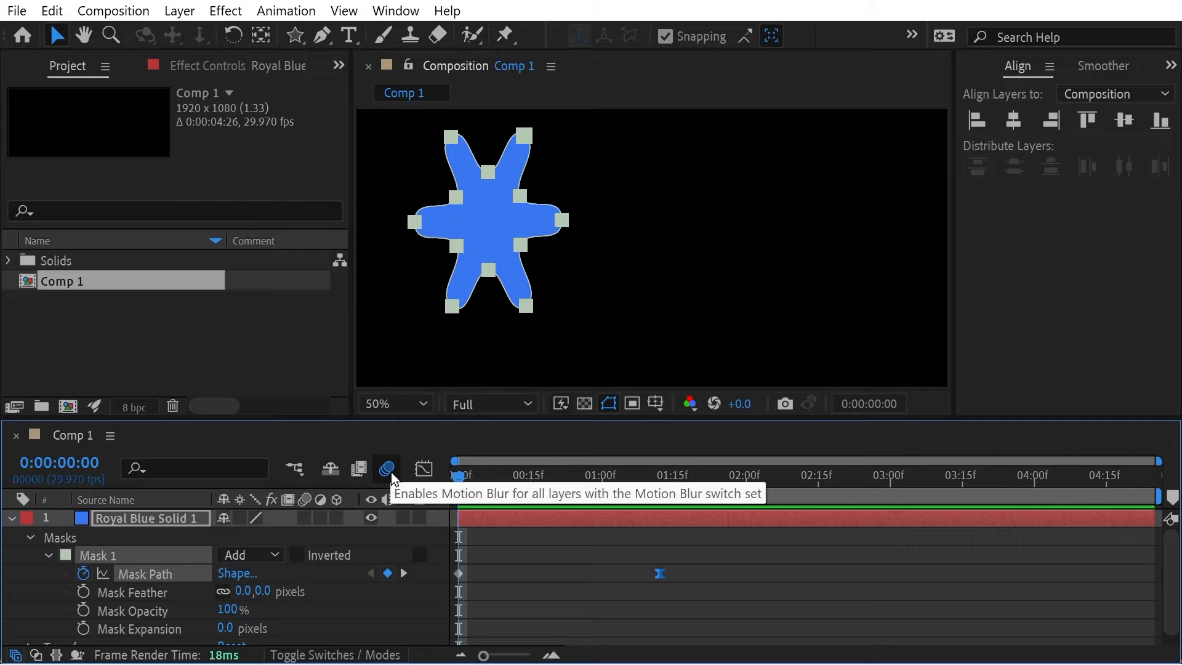
{"action": "left_click", "coordinate": [168, 519]}
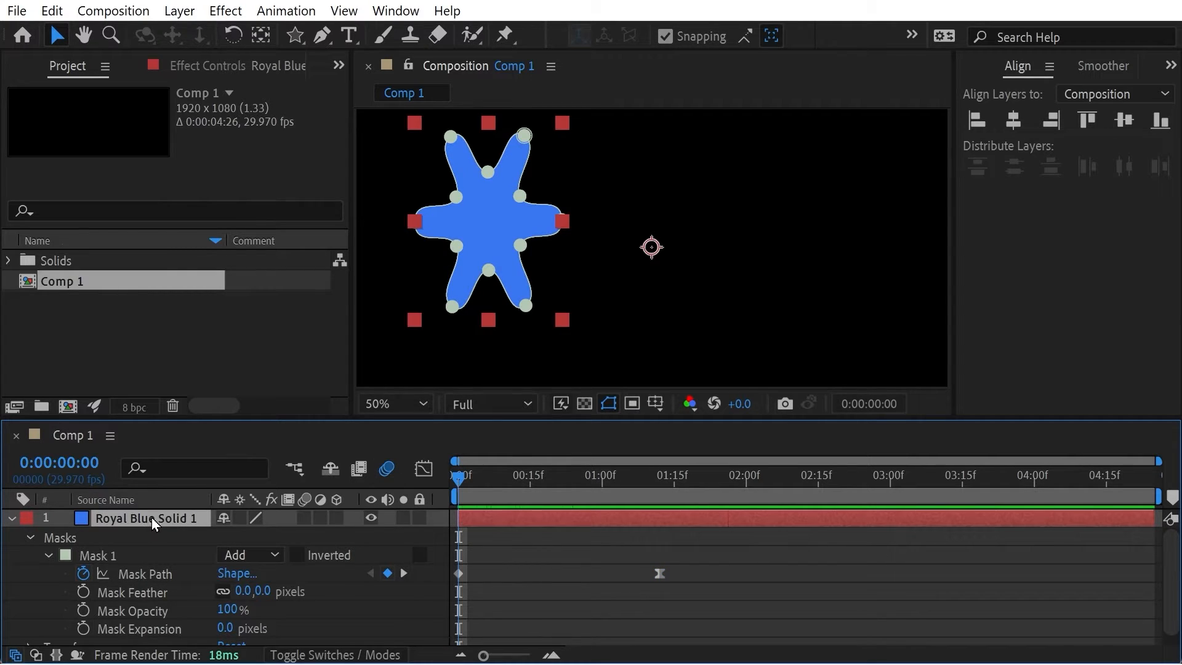
{"action": "left_click", "coordinate": [305, 518]}
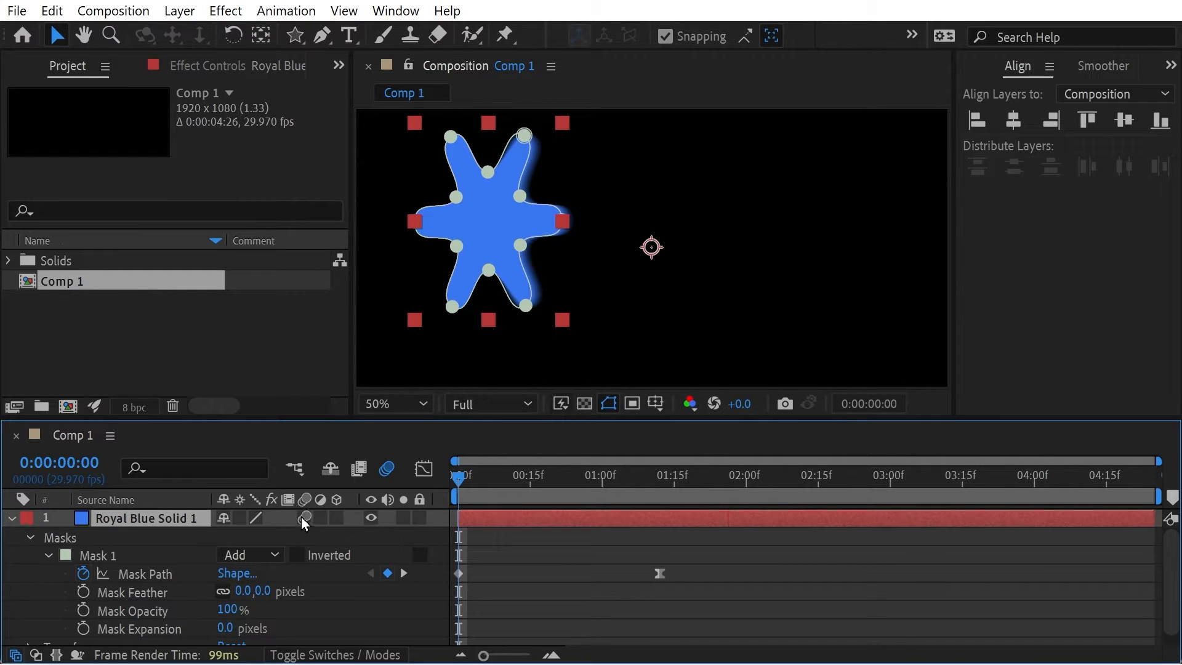
- Play the mask animation from the start to check its motion blur
{"action": "left_click_drag", "start_coordinate": [512, 474], "coordinate": [379, 477]}
{"action": "key", "text": "ctrl+shift+h"}
{"action": "key", "text": "space"}
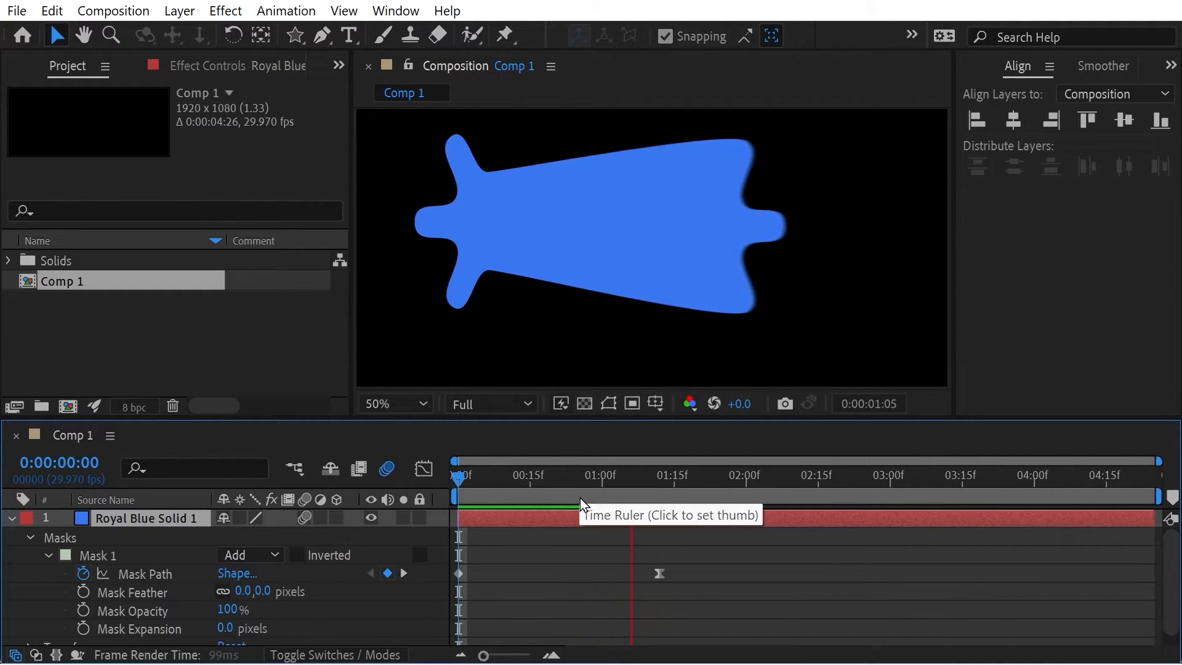
{"action": "left_click_drag", "start_coordinate": [570, 482], "coordinate": [393, 479]}
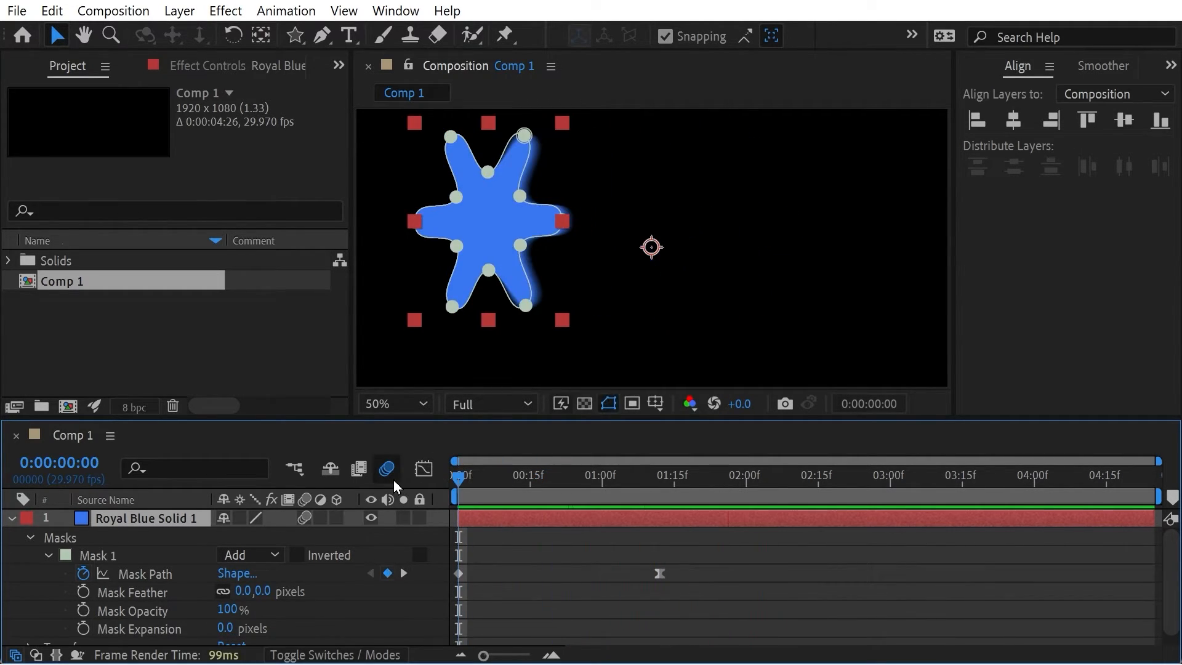
{"action": "key", "text": "space"}
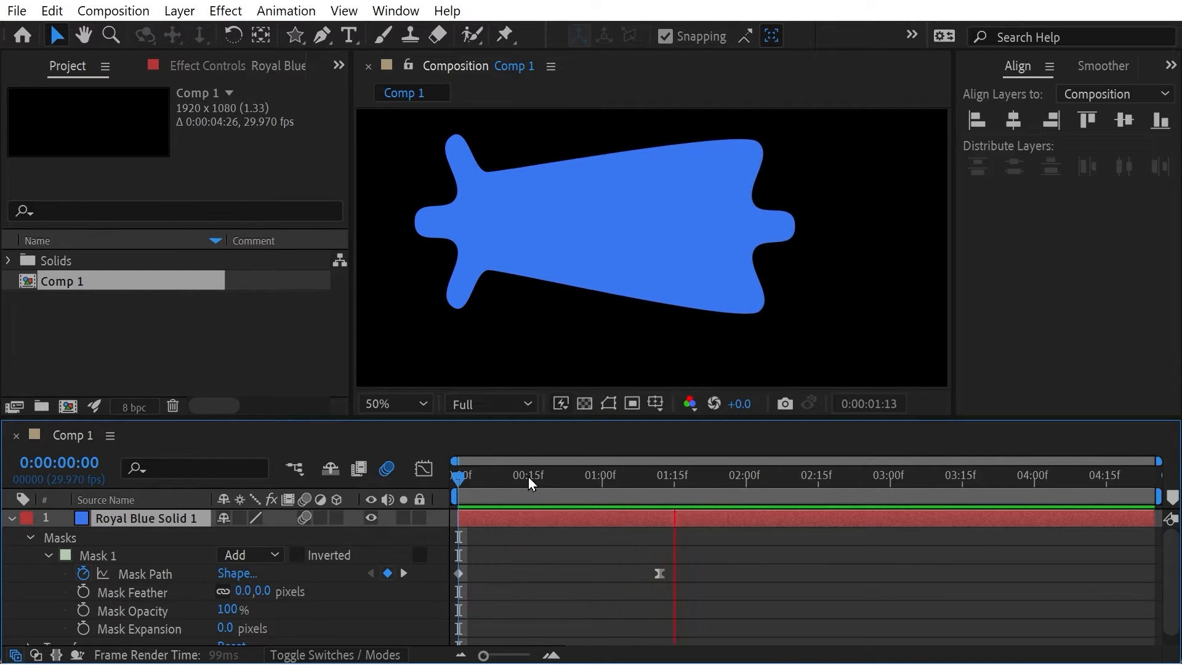
{"action": "left_click_drag", "start_coordinate": [528, 477], "coordinate": [456, 498]}
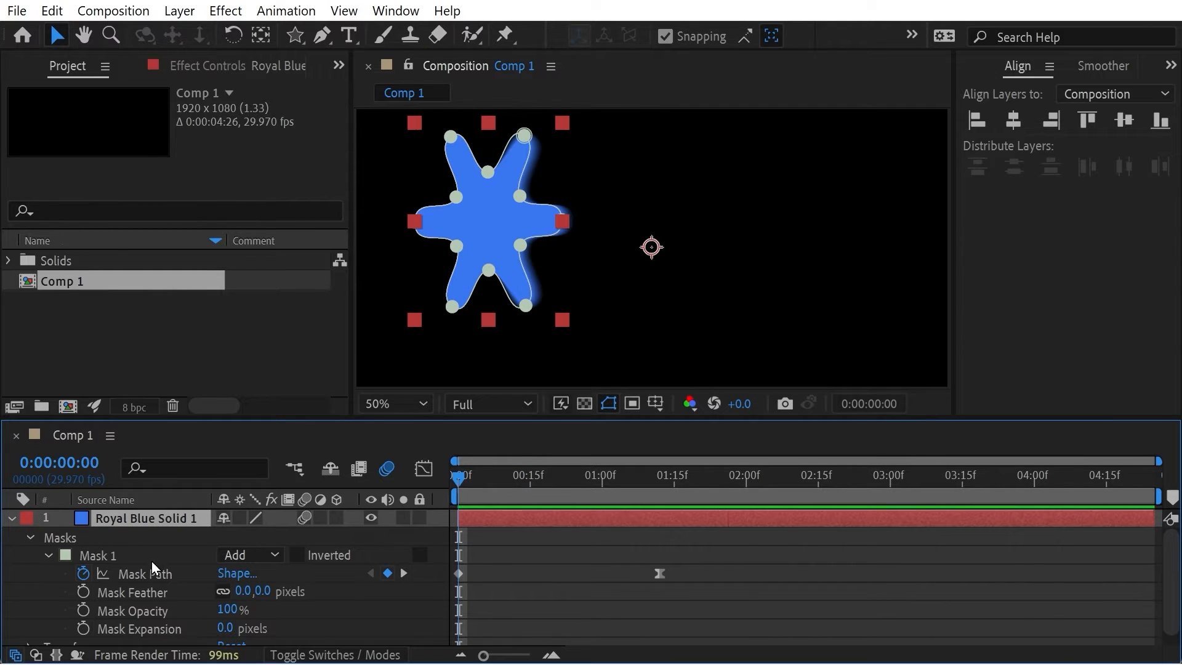
- Set the Motion Blur option of Mask 1 to Off and scrub the start of the animation to check it
{"action": "left_click", "coordinate": [101, 555]}
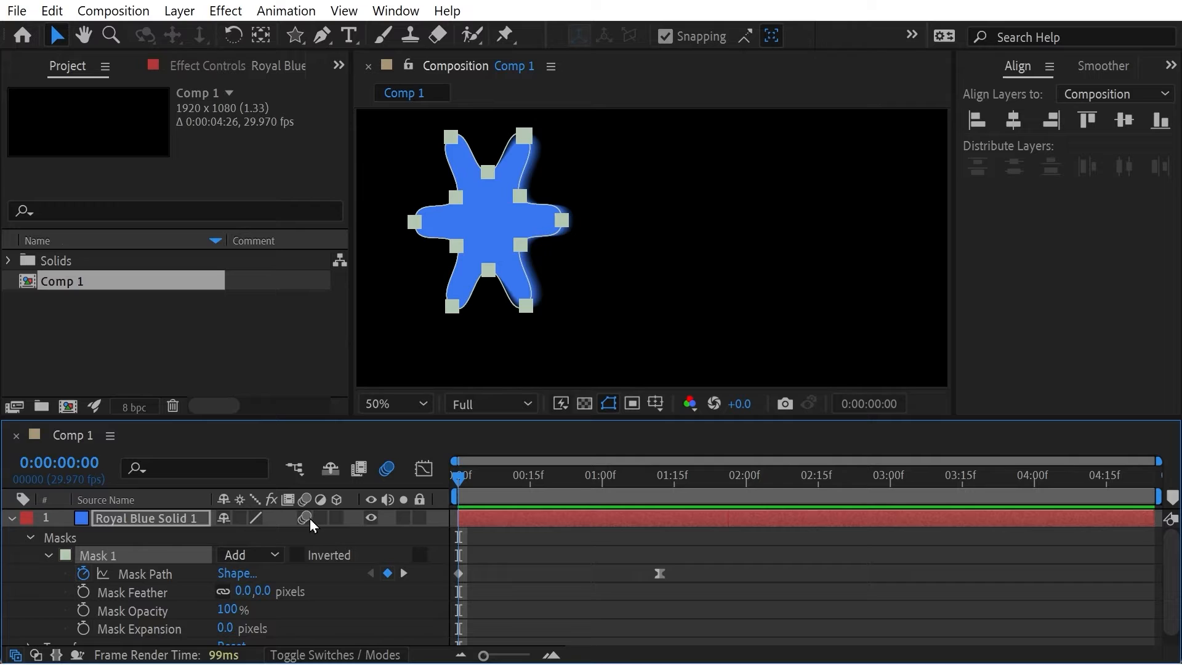
{"action": "left_click", "coordinate": [179, 12]}
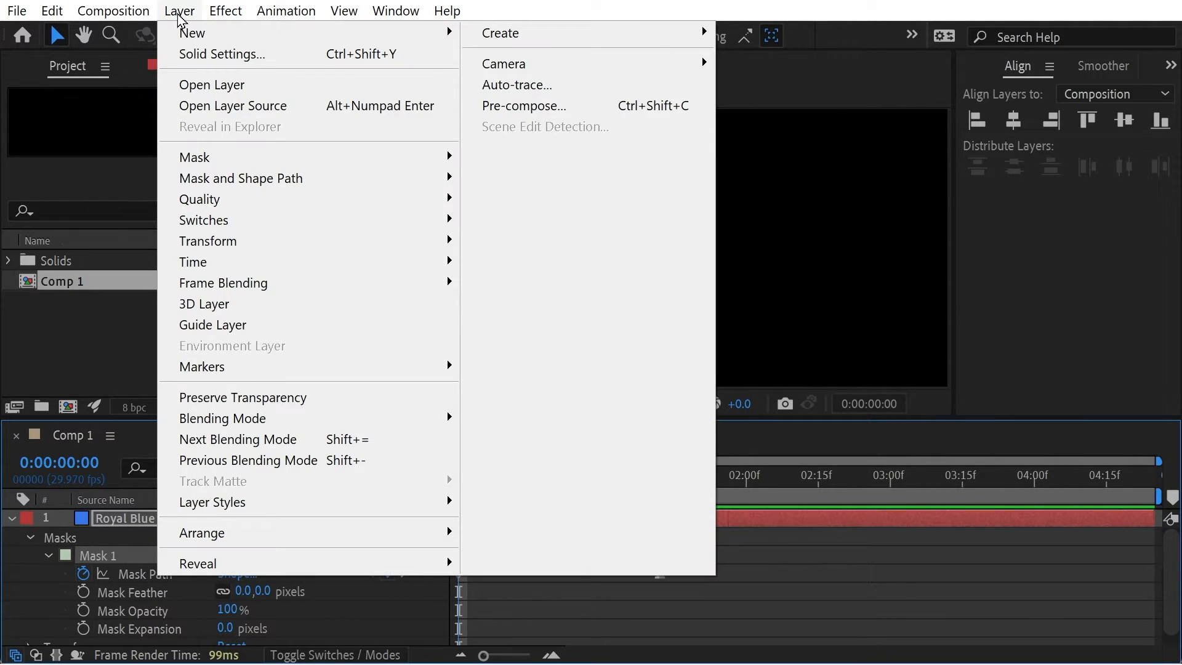
{"action": "mouse_move", "coordinate": [243, 160]}
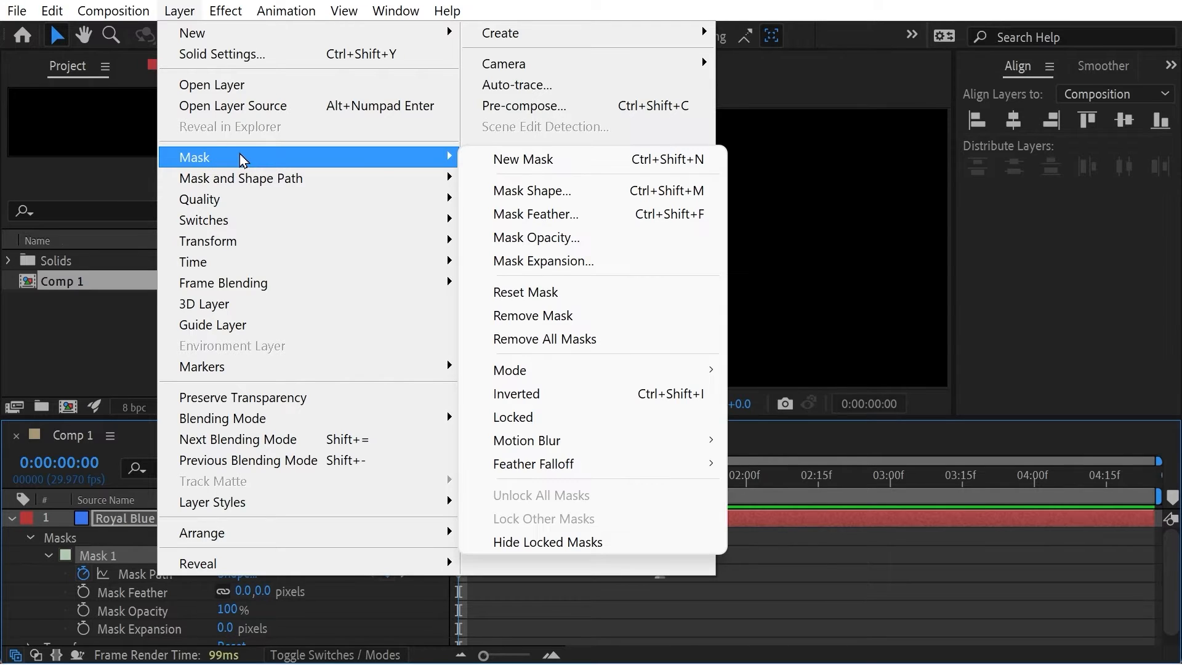
{"action": "mouse_move", "coordinate": [556, 454]}
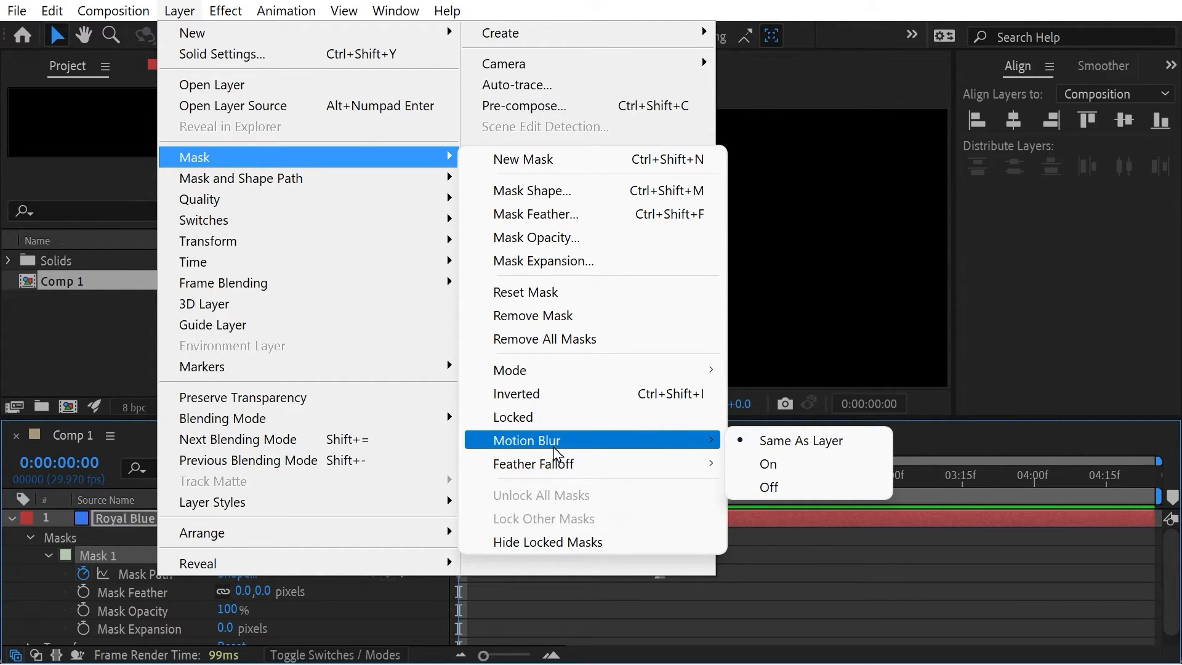
{"action": "left_click", "coordinate": [756, 487]}
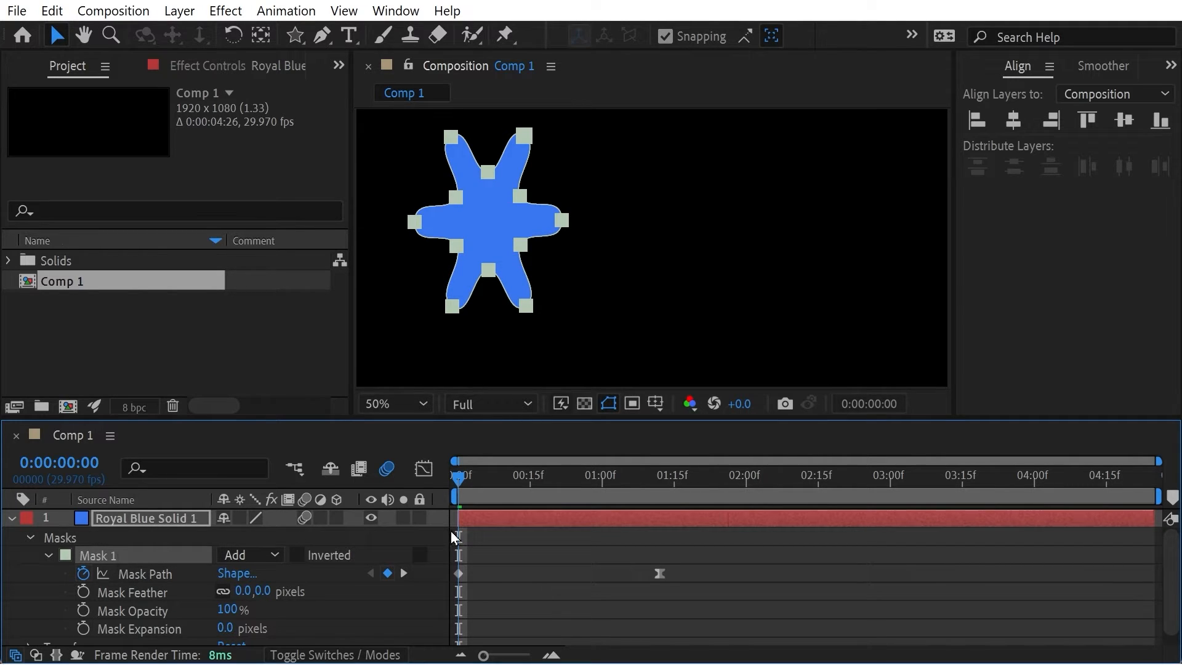
{"action": "mouse_move", "coordinate": [489, 479]}
{"action": "left_mouse_down"}
{"action": "mouse_move", "coordinate": [644, 479]}
{"action": "mouse_move", "coordinate": [510, 479]}
{"action": "left_mouse_up"}
{"action": "left_click", "coordinate": [456, 479]}
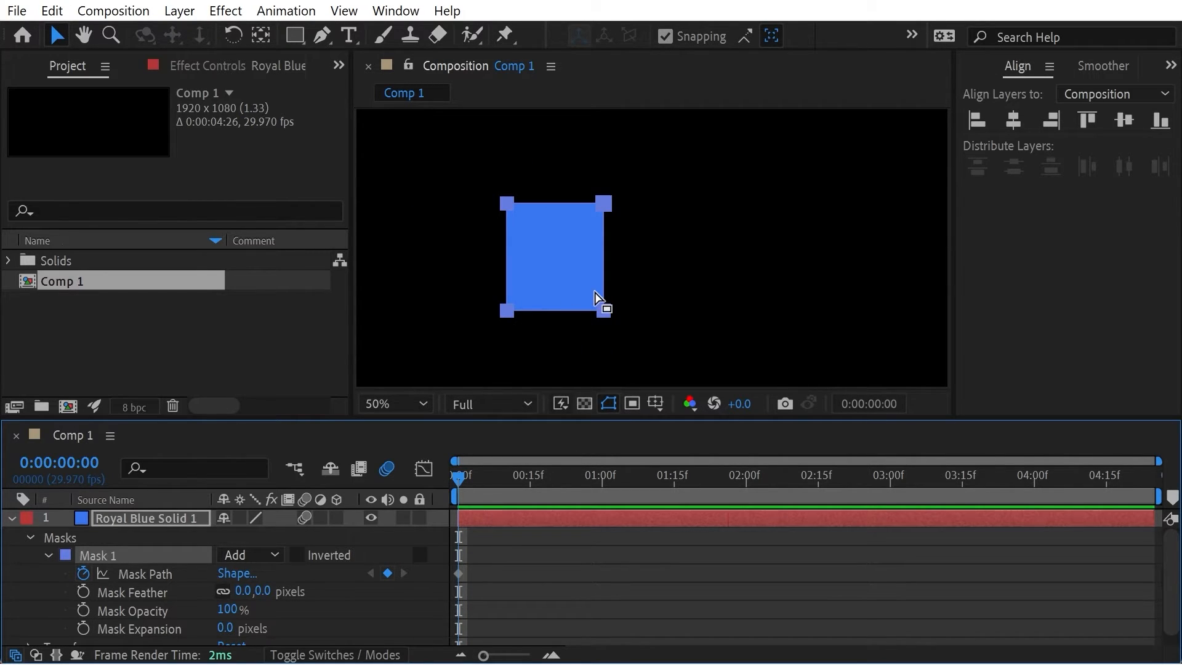
- Set the lower-left corner of the square mask as its first vertex at 0:00:01:22
{"action": "left_click", "coordinate": [149, 575]}
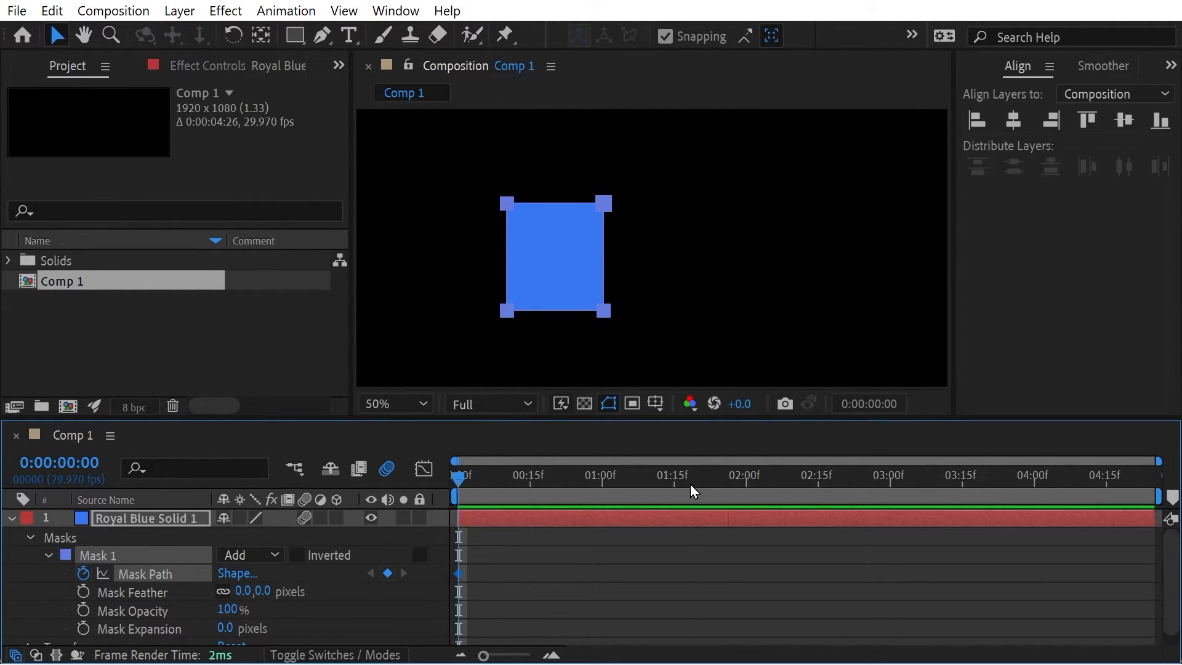
{"action": "mouse_move", "coordinate": [690, 482]}
{"action": "left_mouse_down"}
{"action": "mouse_move", "coordinate": [723, 485]}
{"action": "mouse_move", "coordinate": [687, 485]}
{"action": "mouse_move", "coordinate": [708, 484]}
{"action": "left_mouse_up"}
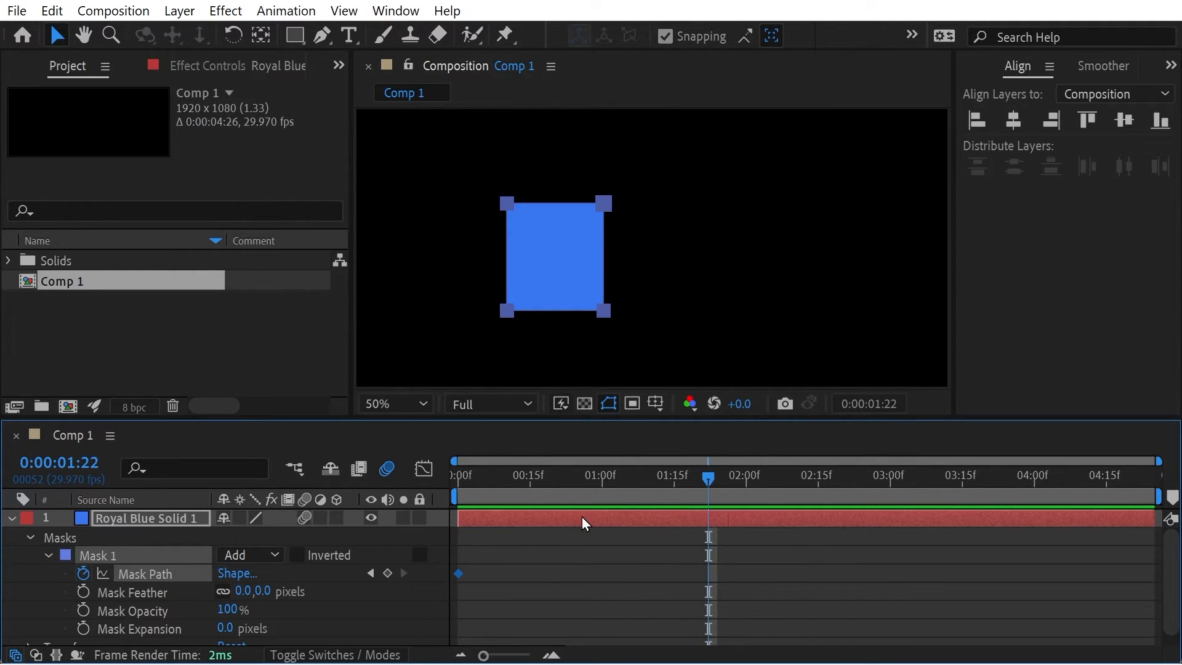
{"action": "left_click", "coordinate": [552, 257]}
{"action": "left_click", "coordinate": [604, 311]}
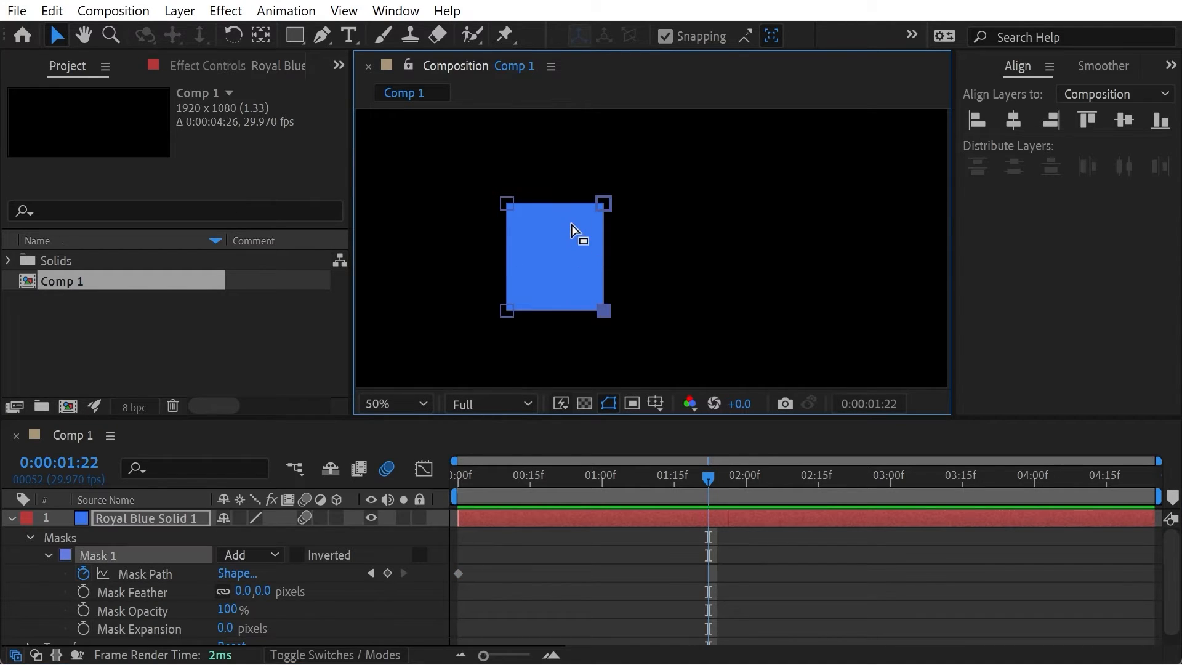
{"action": "left_click", "coordinate": [506, 311]}
{"action": "left_click", "coordinate": [179, 10]}
{"action": "mouse_move", "coordinate": [233, 191]}
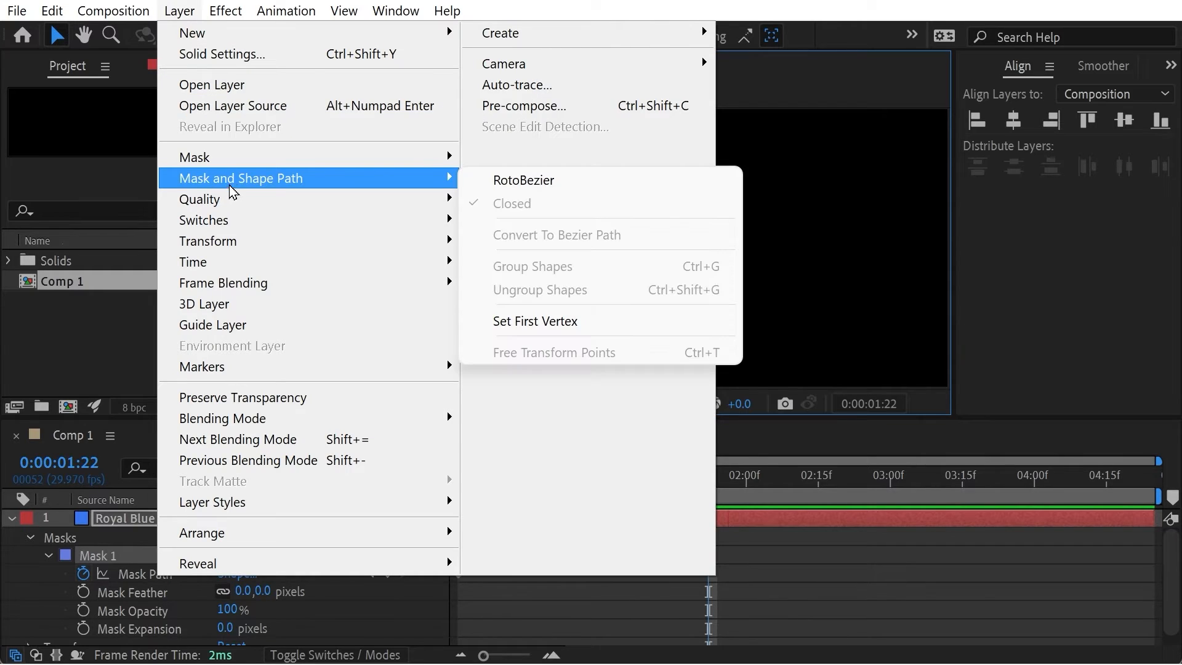
{"action": "left_click", "coordinate": [532, 321]}
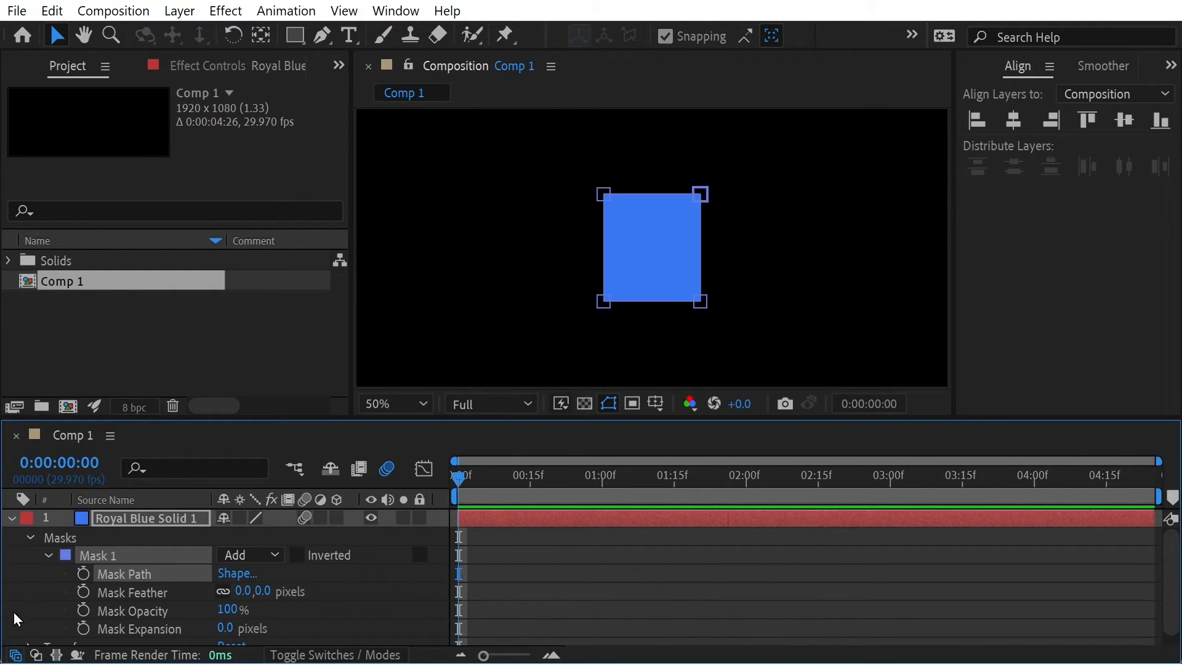
- Animate Mask 1's path from 0:00:00:00 to 0:00:00:28 by adding a vertex midway on the square's bottom edge and pulling it down
{"action": "left_click", "coordinate": [83, 575]}
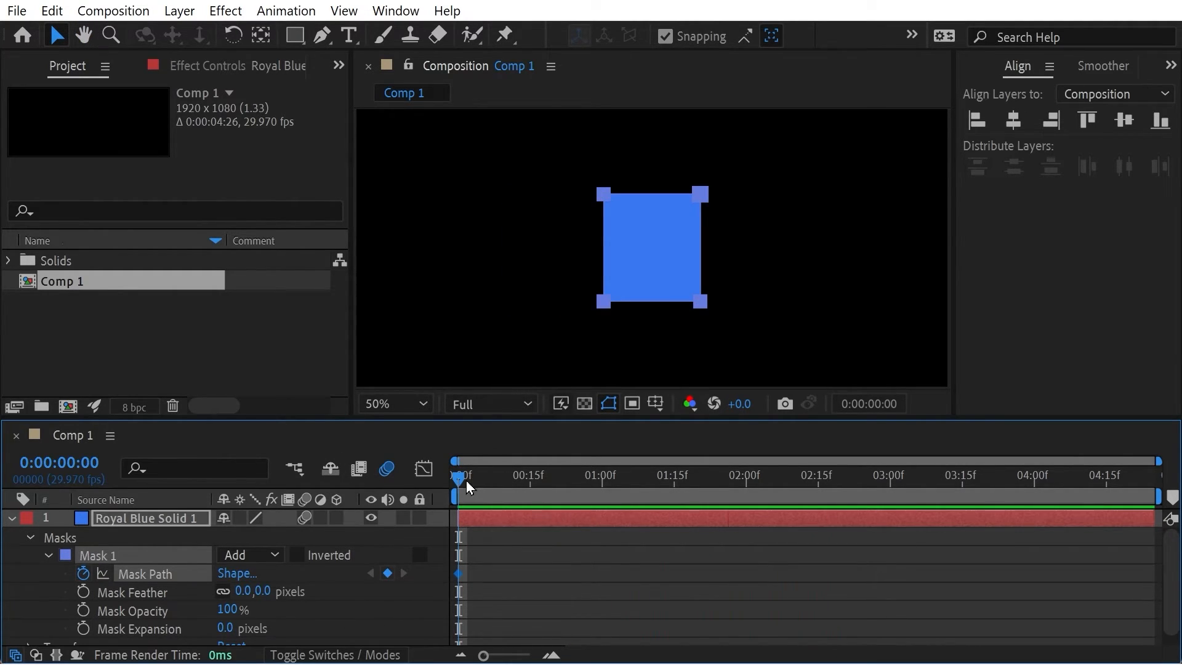
{"action": "left_click_drag", "start_coordinate": [467, 480], "coordinate": [593, 485]}
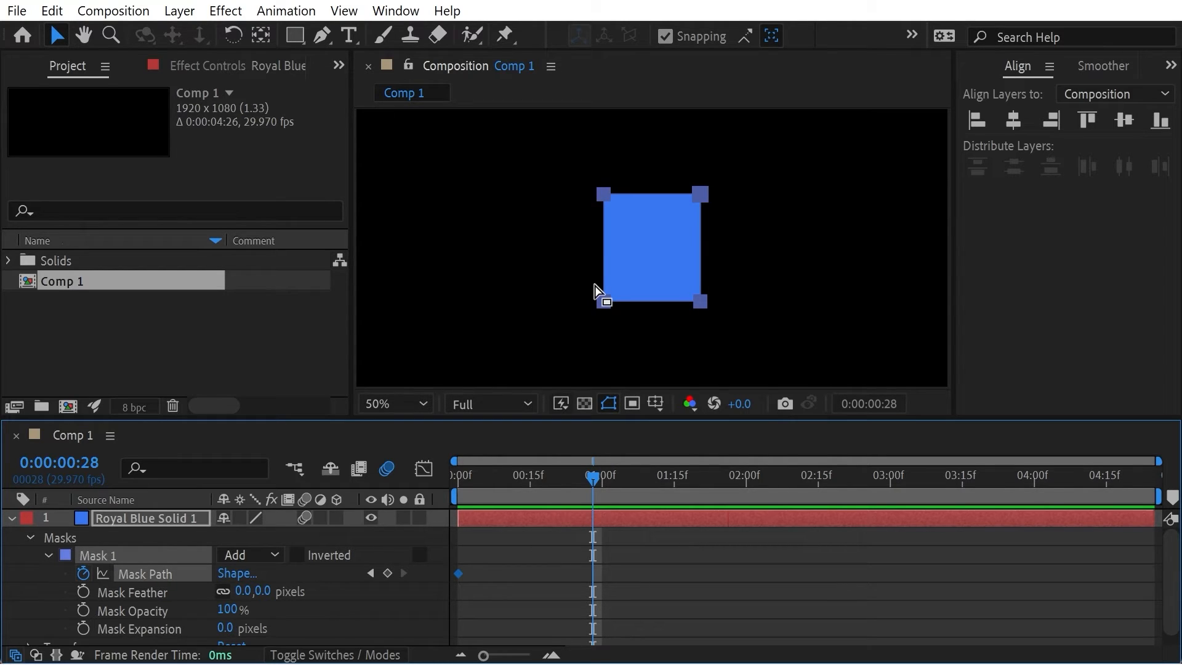
{"action": "left_click", "coordinate": [321, 35]}
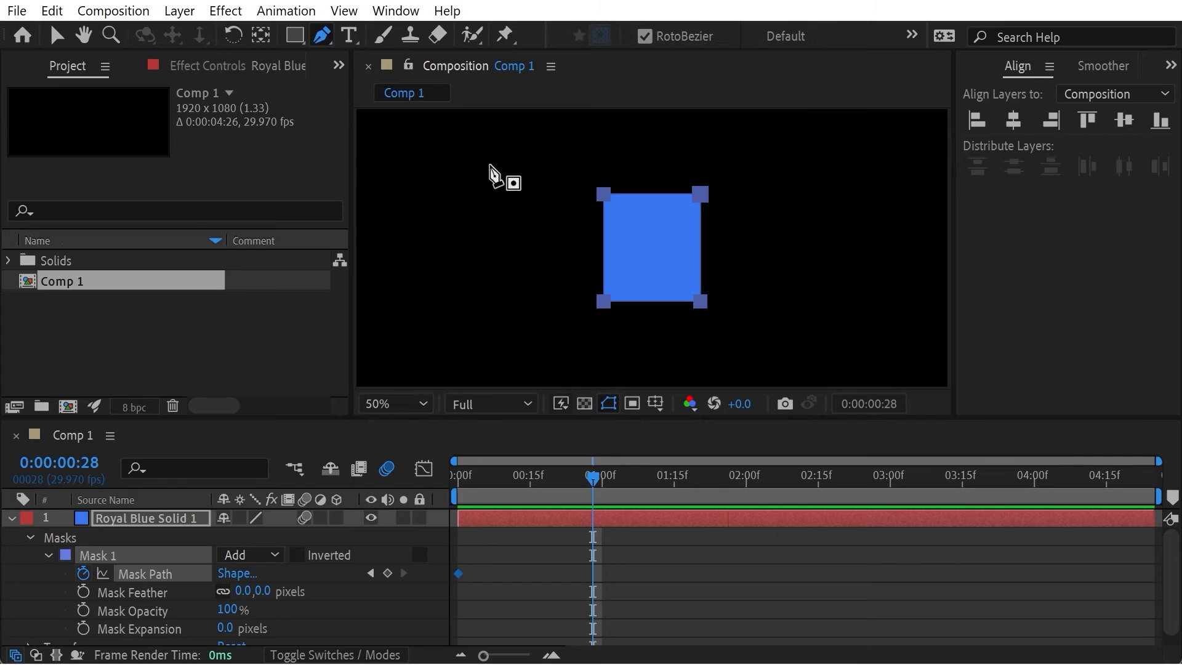
{"action": "left_click", "coordinate": [654, 301]}
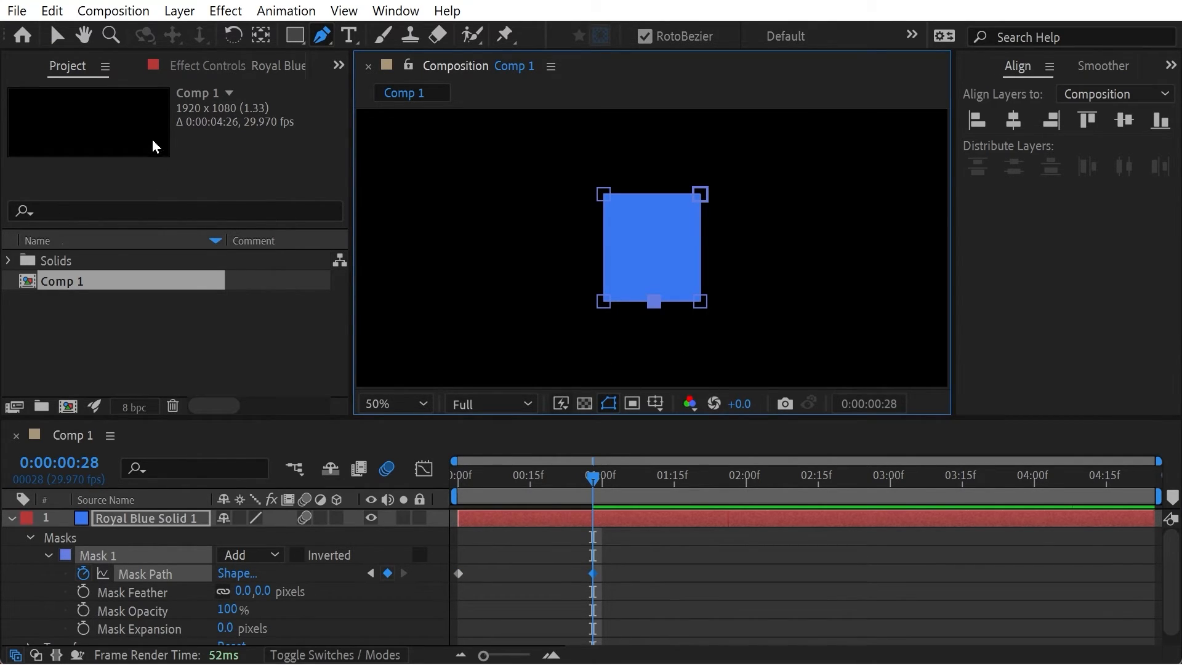
{"action": "left_click", "coordinate": [58, 39]}
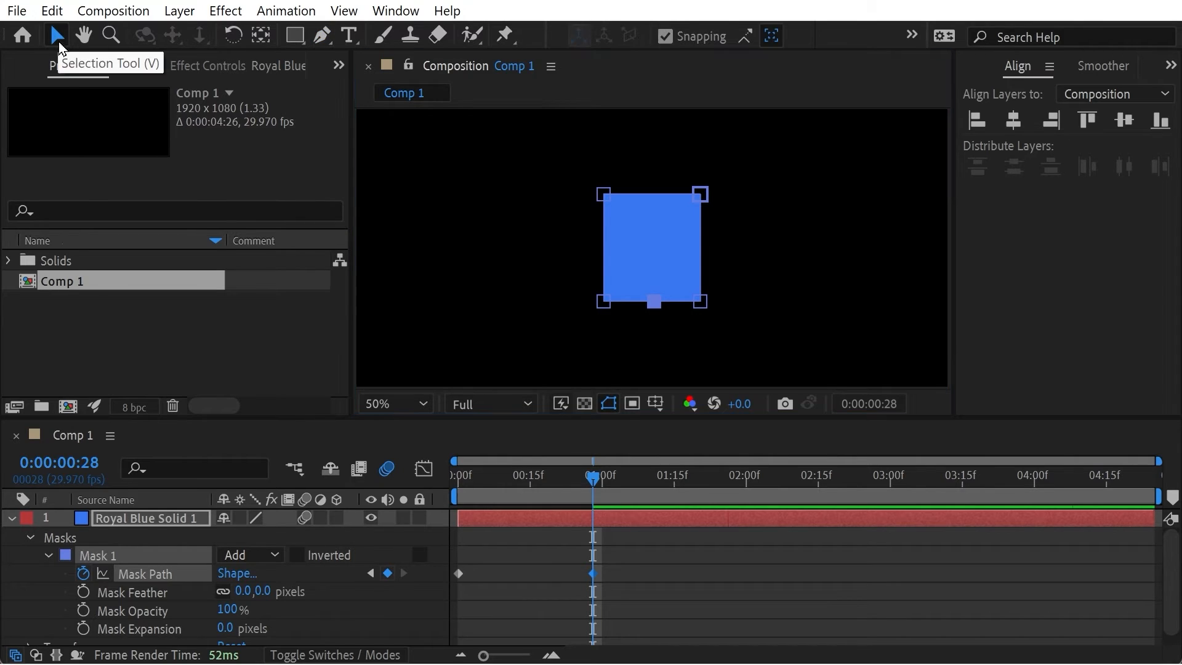
{"action": "left_click_drag", "start_coordinate": [658, 307], "coordinate": [657, 359]}
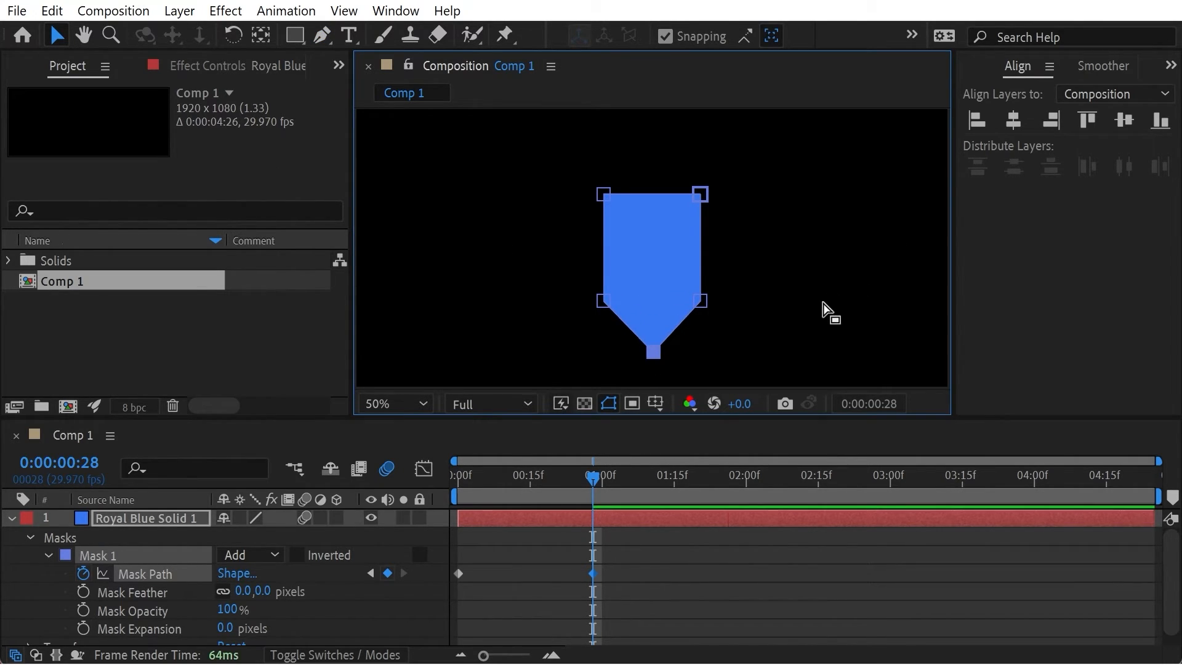
- Play the Mask Path animation from the start to check the new vertex's movement
{"action": "left_click_drag", "start_coordinate": [519, 482], "coordinate": [415, 479]}
{"action": "key", "text": "space"}
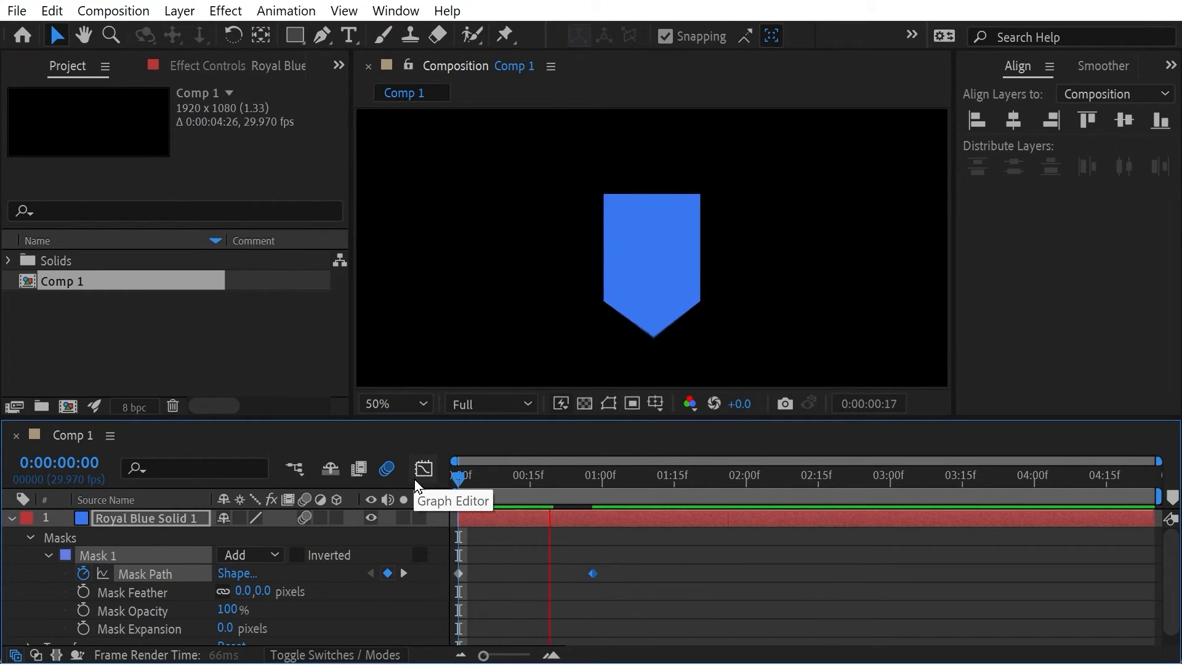
{"action": "left_click", "coordinate": [582, 489]}
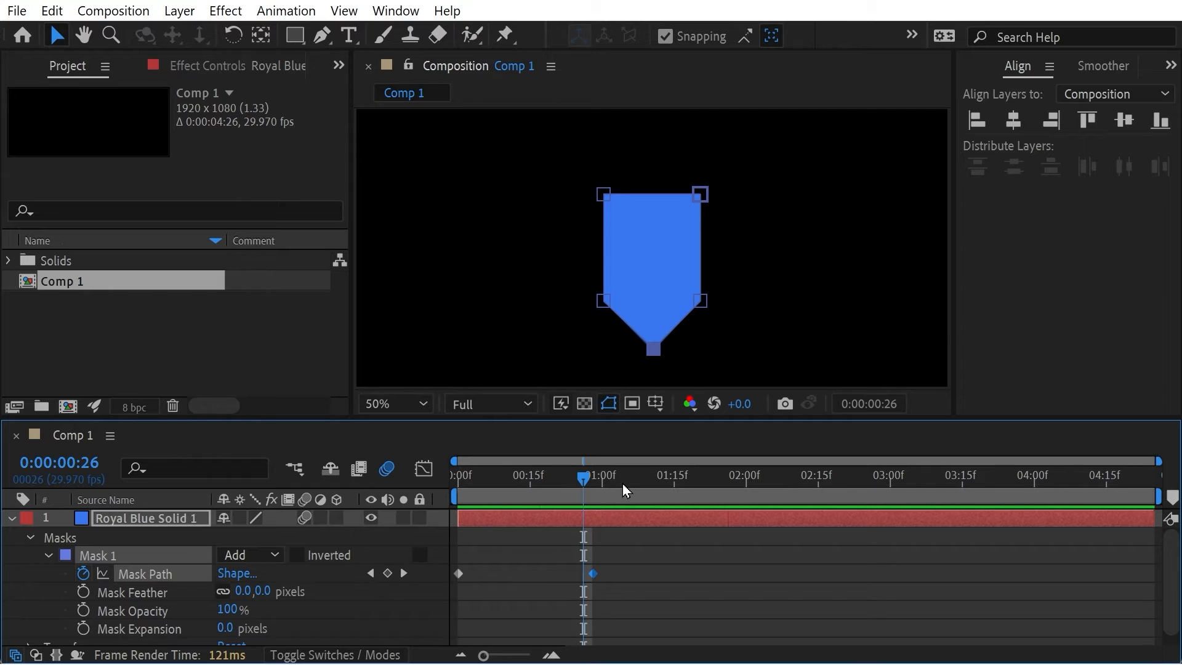
- At 0:00:01:25, add a vertex on the mask's left edge and pull it outward into a point
{"action": "left_click_drag", "start_coordinate": [622, 483], "coordinate": [723, 486]}
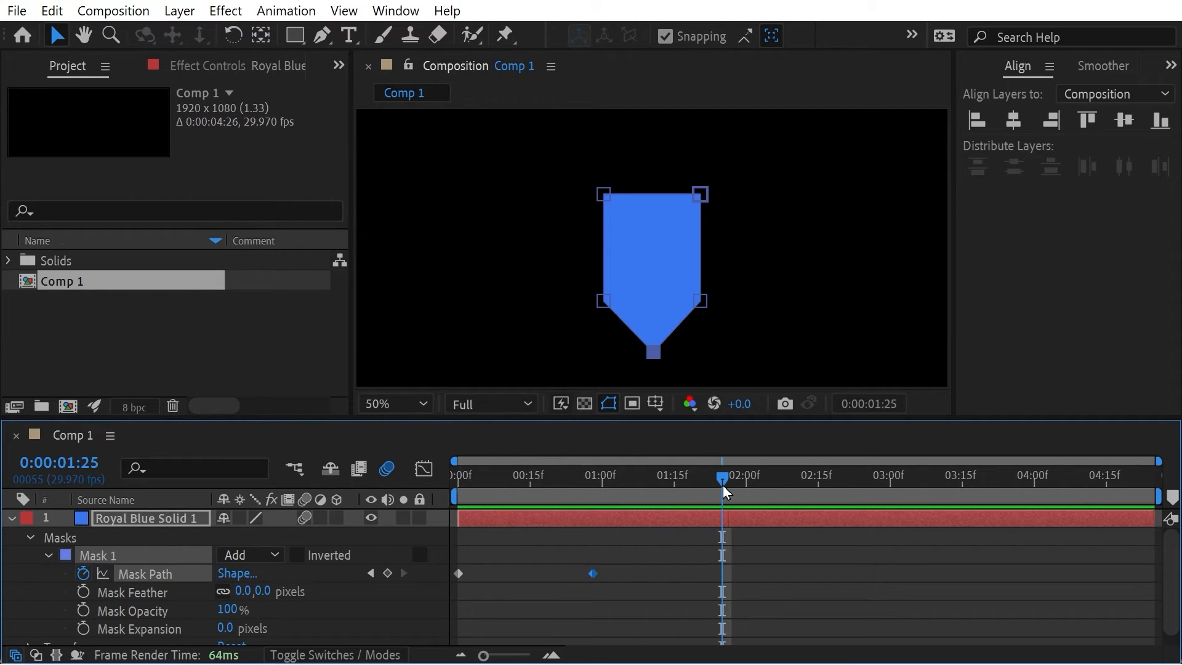
{"action": "left_click", "coordinate": [321, 36]}
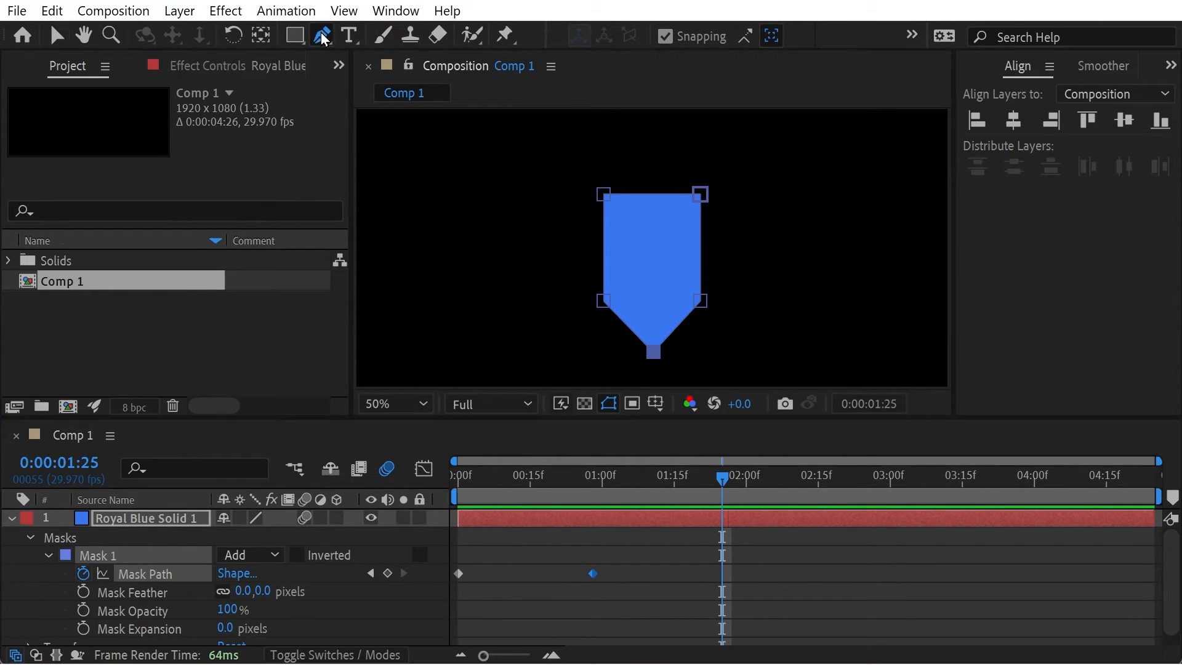
{"action": "left_click", "coordinate": [604, 238]}
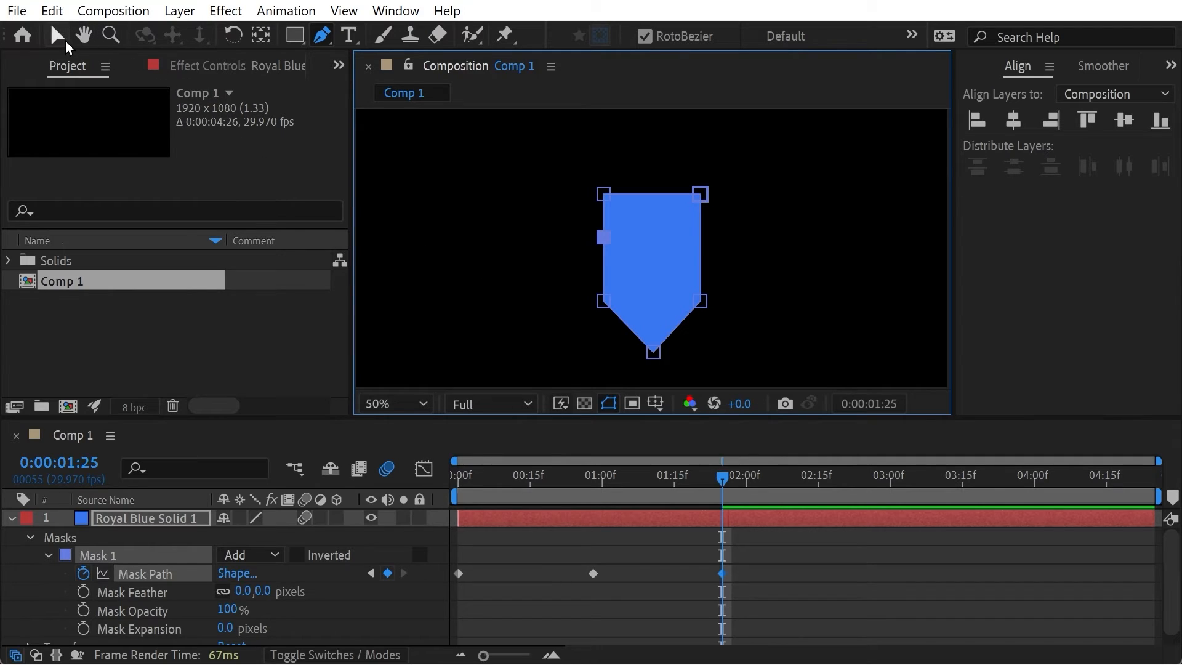
{"action": "left_click", "coordinate": [57, 36]}
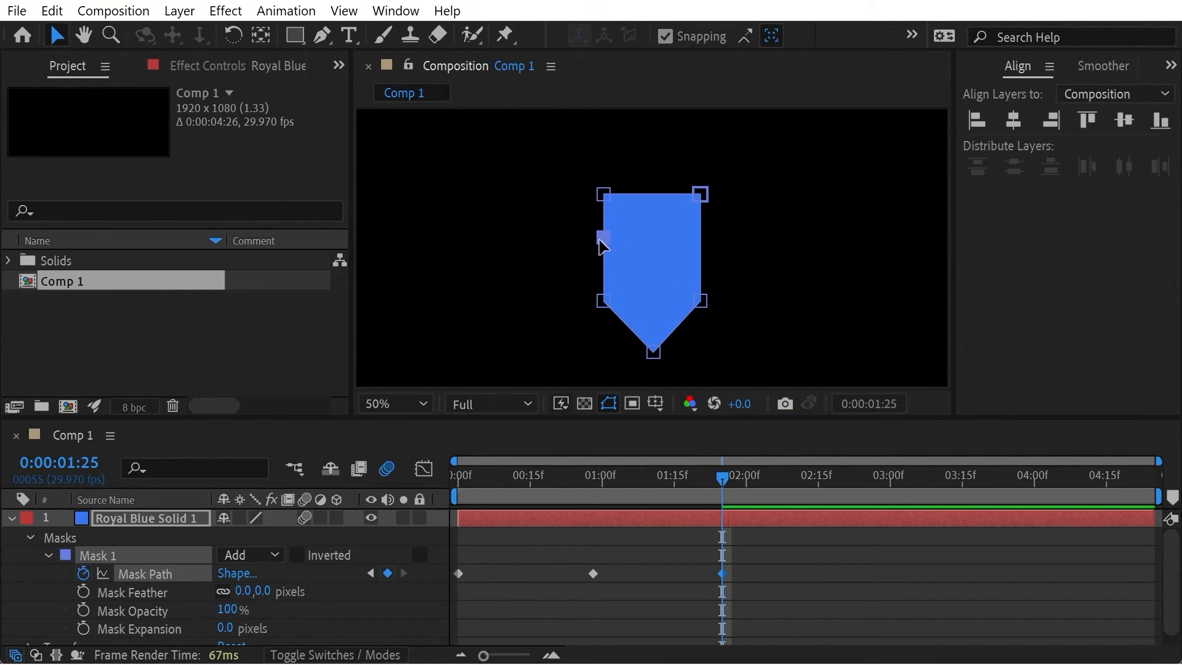
{"action": "left_click_drag", "start_coordinate": [605, 240], "coordinate": [491, 246]}
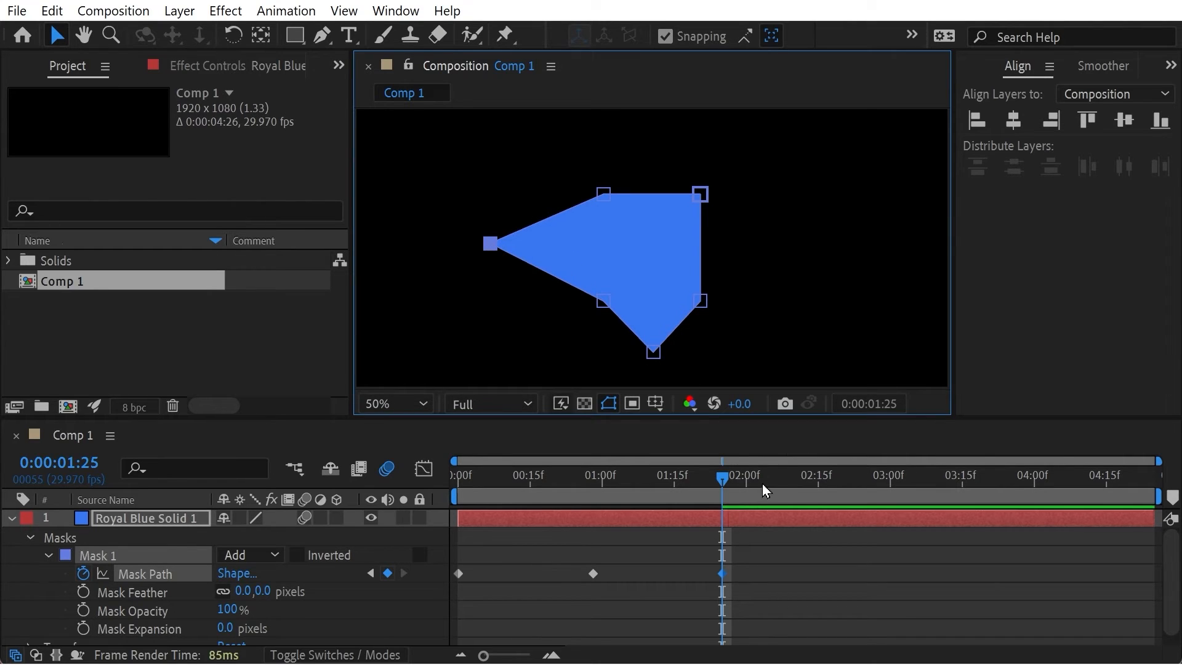
{"action": "left_click_drag", "start_coordinate": [721, 478], "coordinate": [718, 523]}
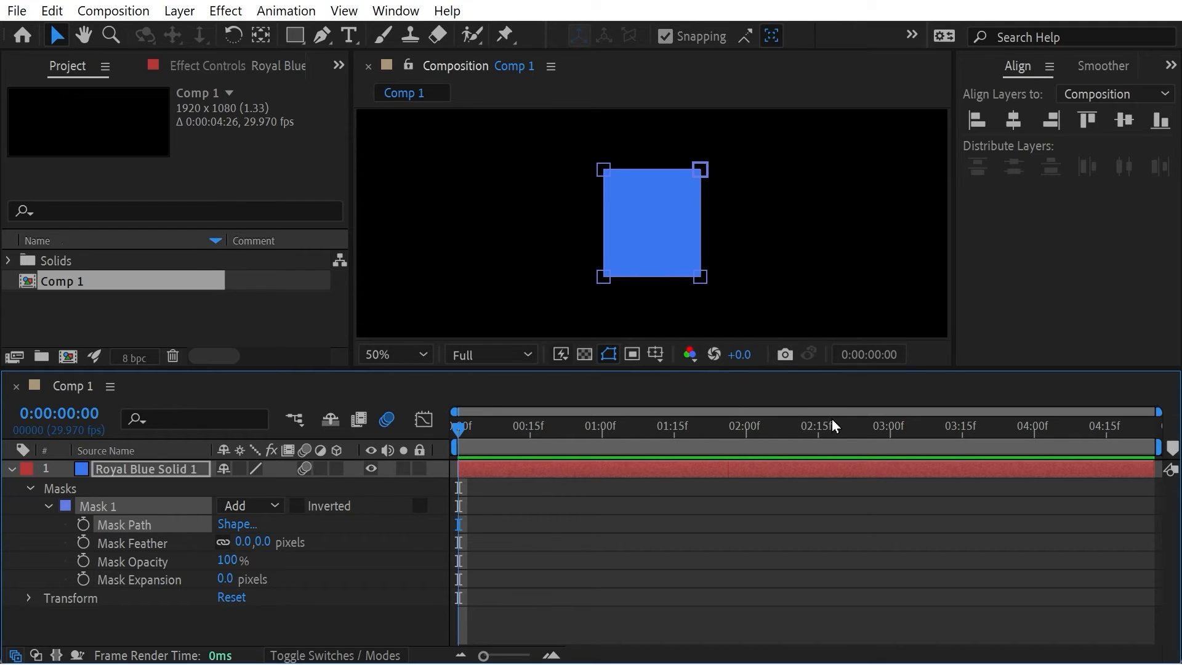
- Keyframe the square Mask Path at 0:00:02:29, and stretch the mask's bottom edge downward with free transform at 0:00:01:26
{"action": "left_click_drag", "start_coordinate": [822, 422], "coordinate": [884, 434]}
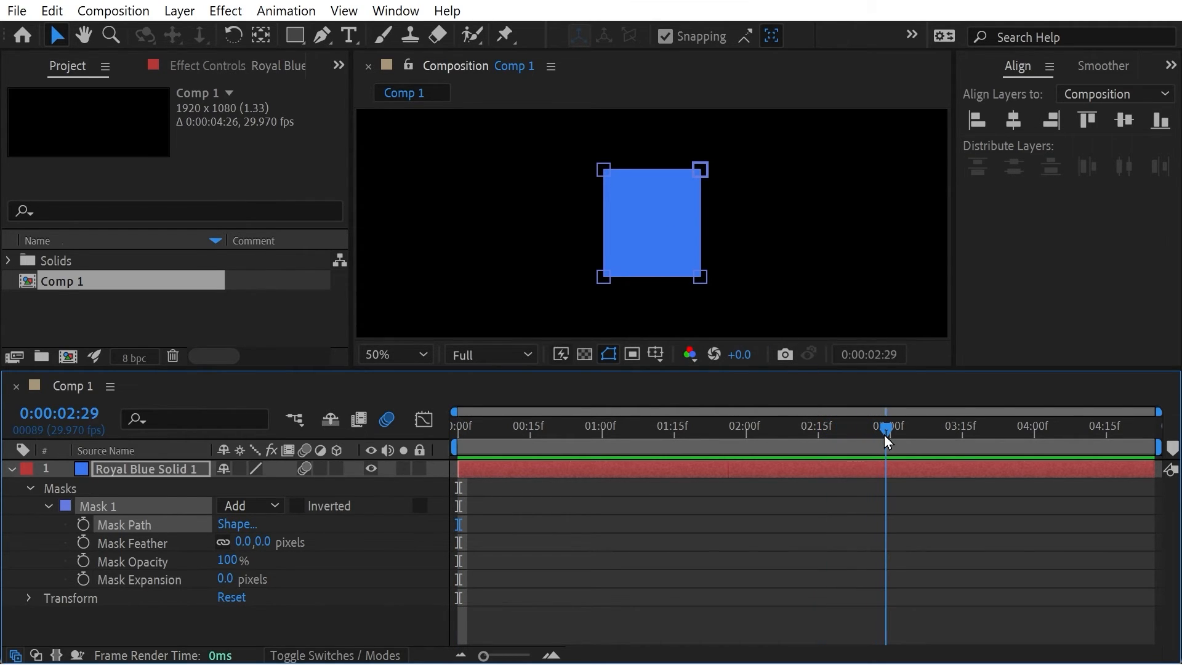
{"action": "left_click", "coordinate": [83, 524]}
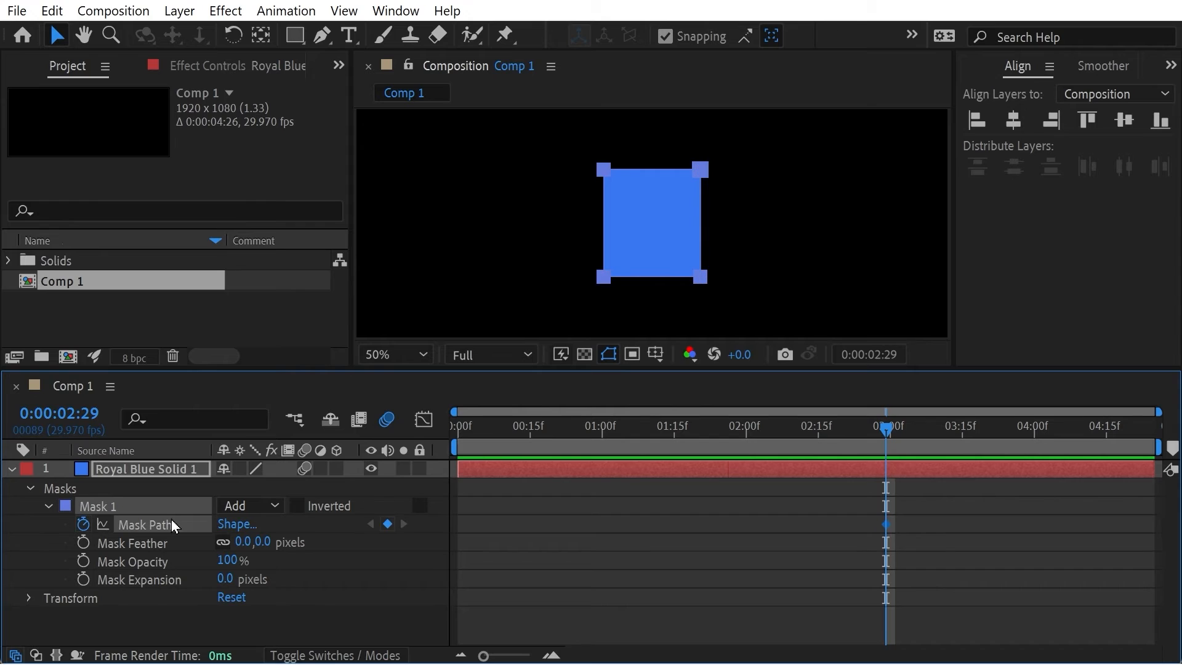
{"action": "left_click_drag", "start_coordinate": [799, 426], "coordinate": [728, 426]}
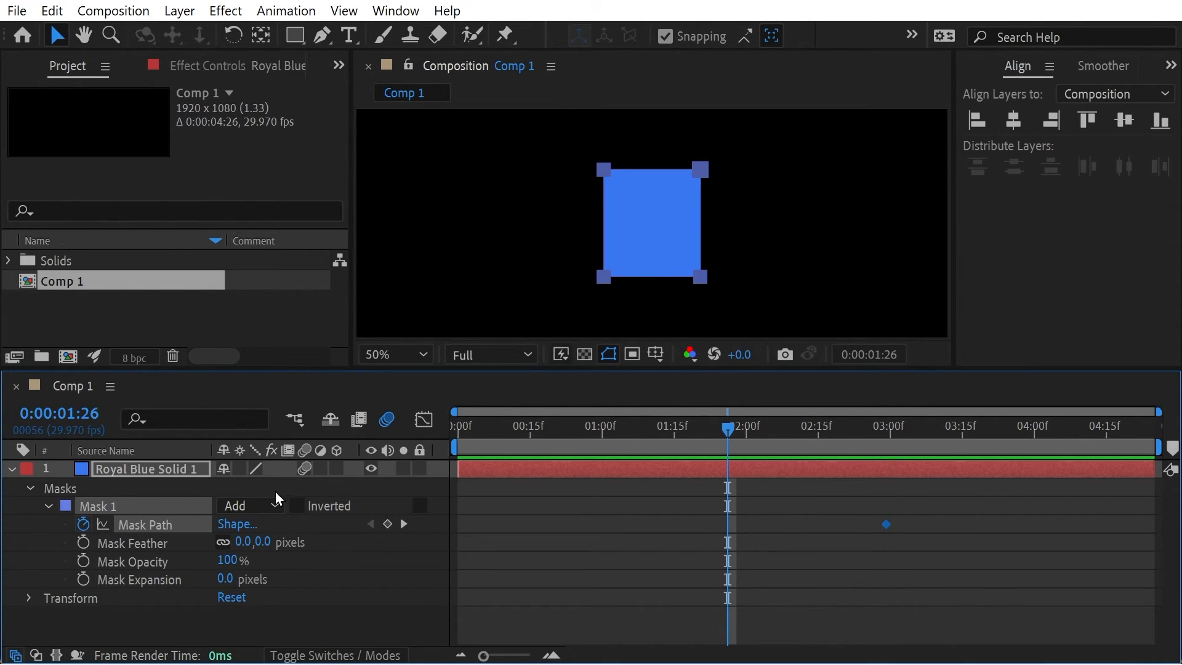
{"action": "key", "text": "ctrl+t"}
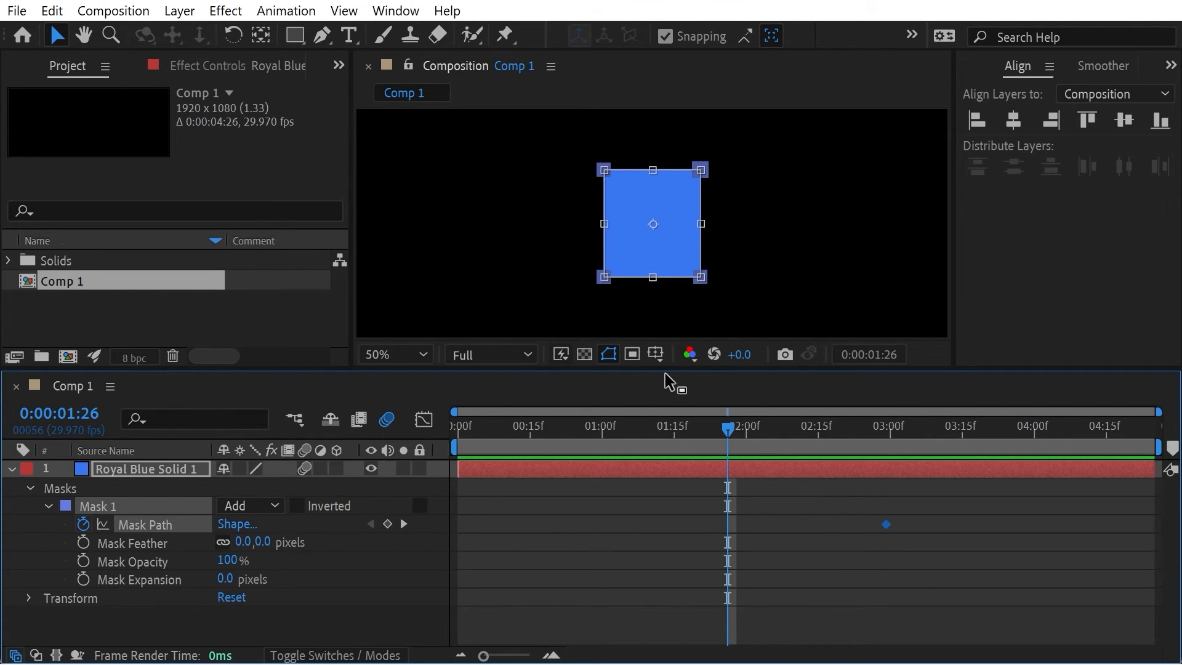
{"action": "left_click_drag", "start_coordinate": [666, 369], "coordinate": [666, 417]}
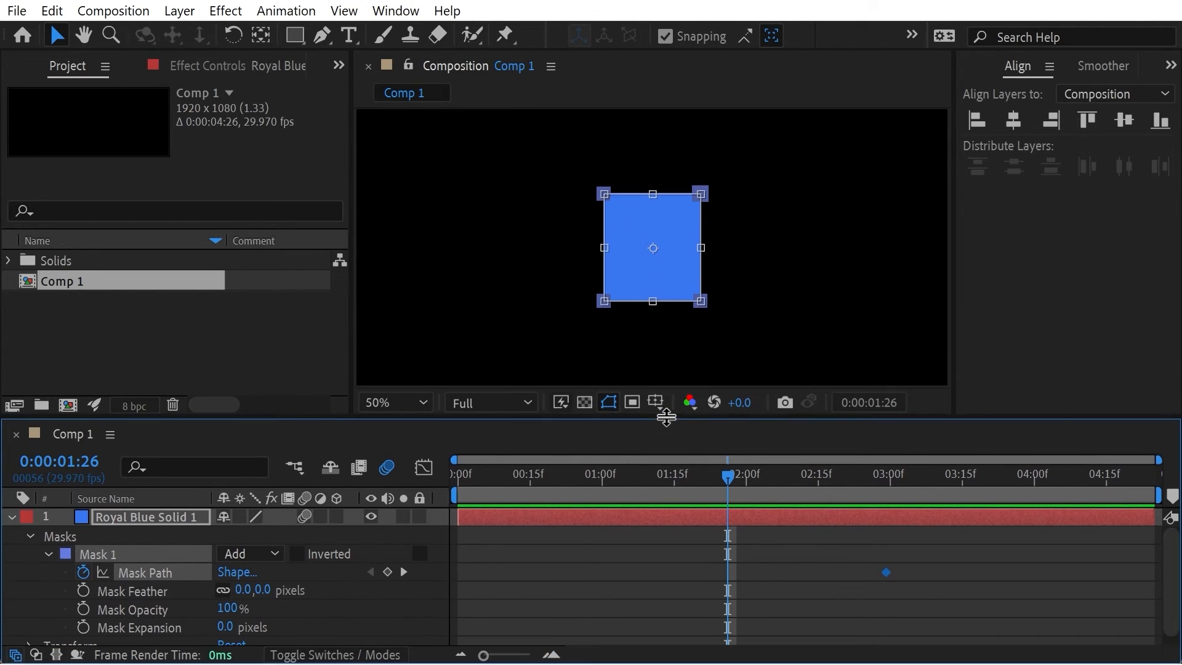
{"action": "left_click_drag", "start_coordinate": [652, 304], "coordinate": [657, 367]}
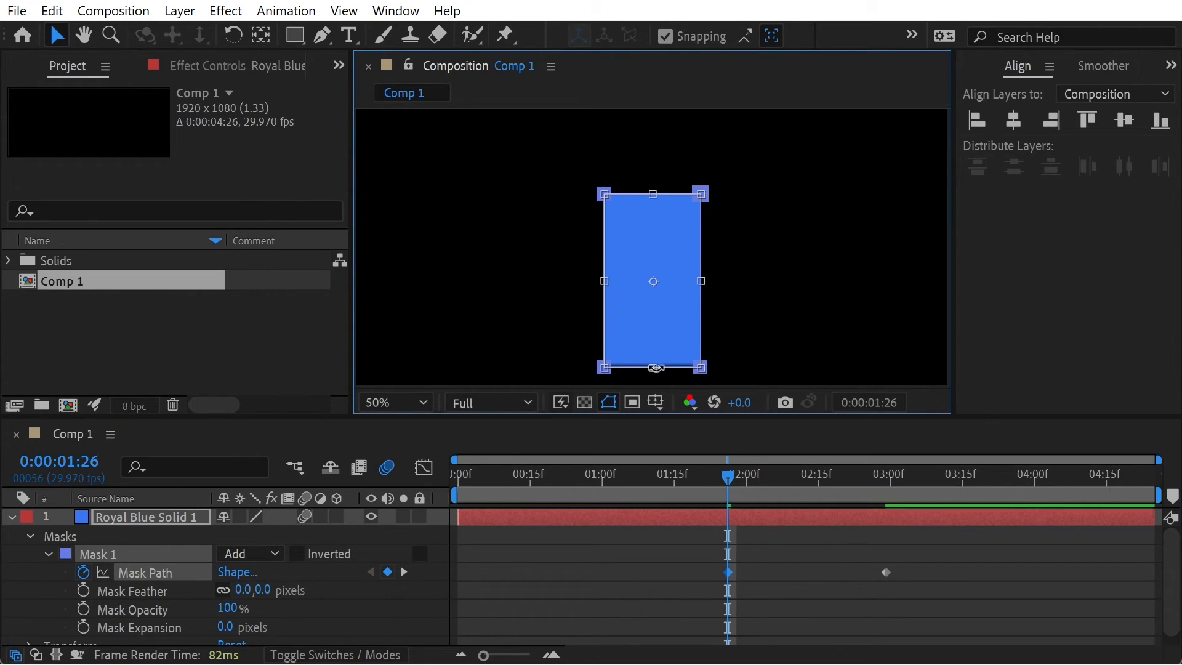
- At 0:00:01:00, stretch the top edge of Mask 1 upward with free transform
{"action": "left_click_drag", "start_coordinate": [690, 472], "coordinate": [601, 482]}
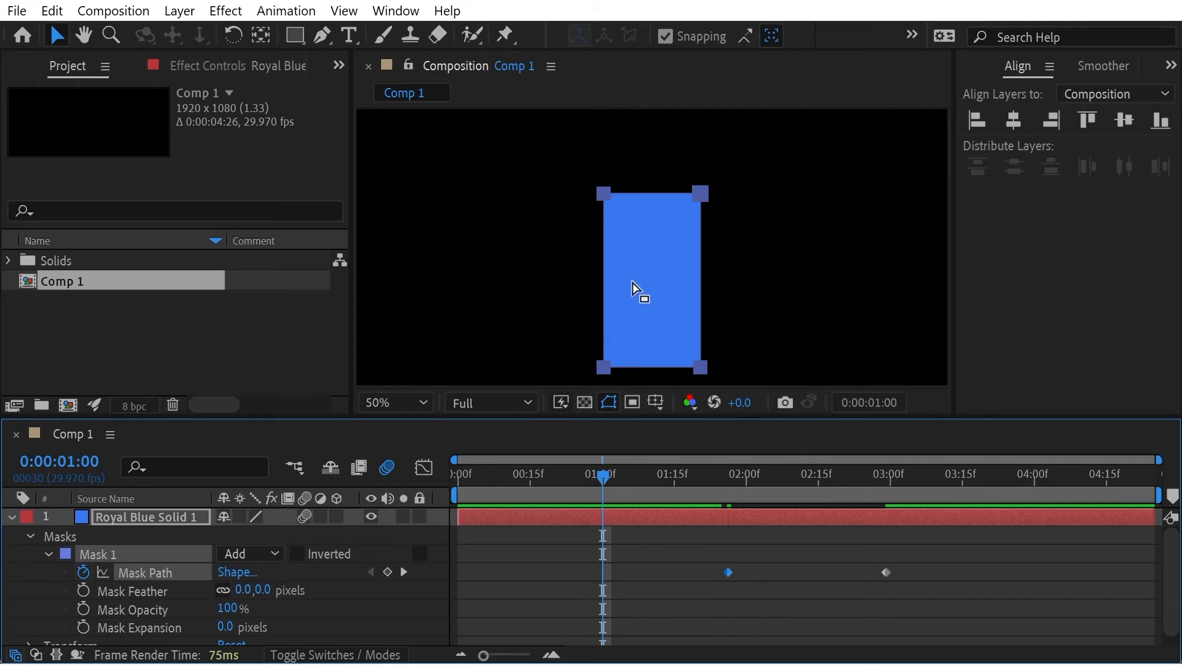
{"action": "left_click", "coordinate": [657, 220]}
{"action": "key", "text": "ctrl+t"}
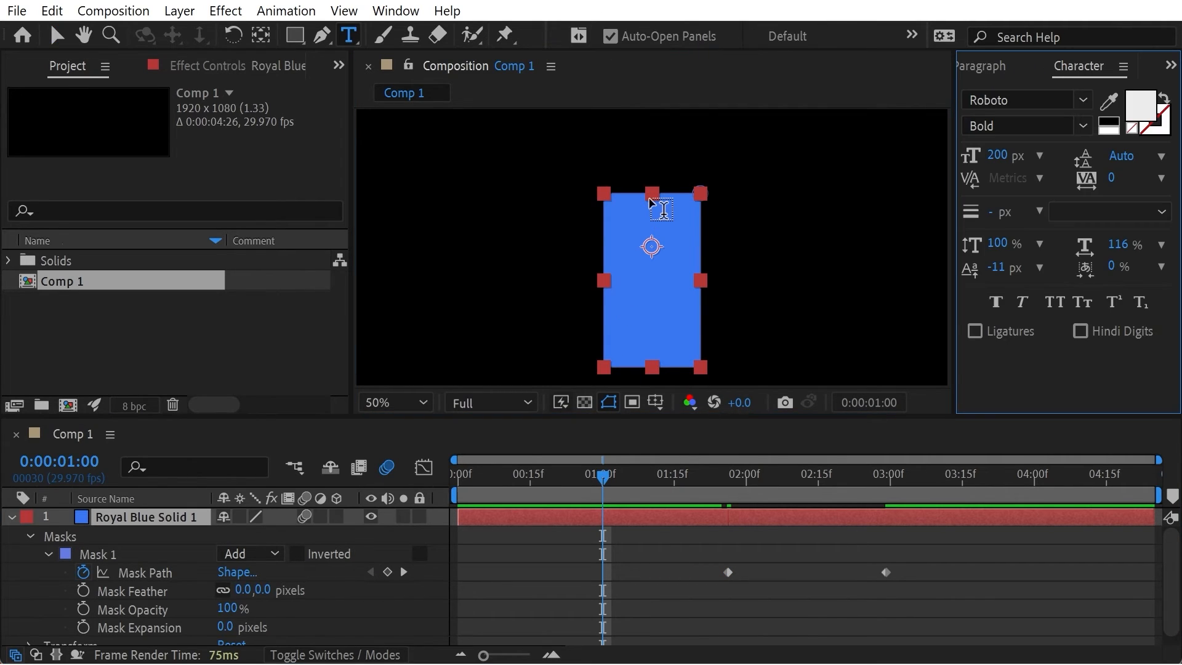
{"action": "left_click", "coordinate": [96, 556]}
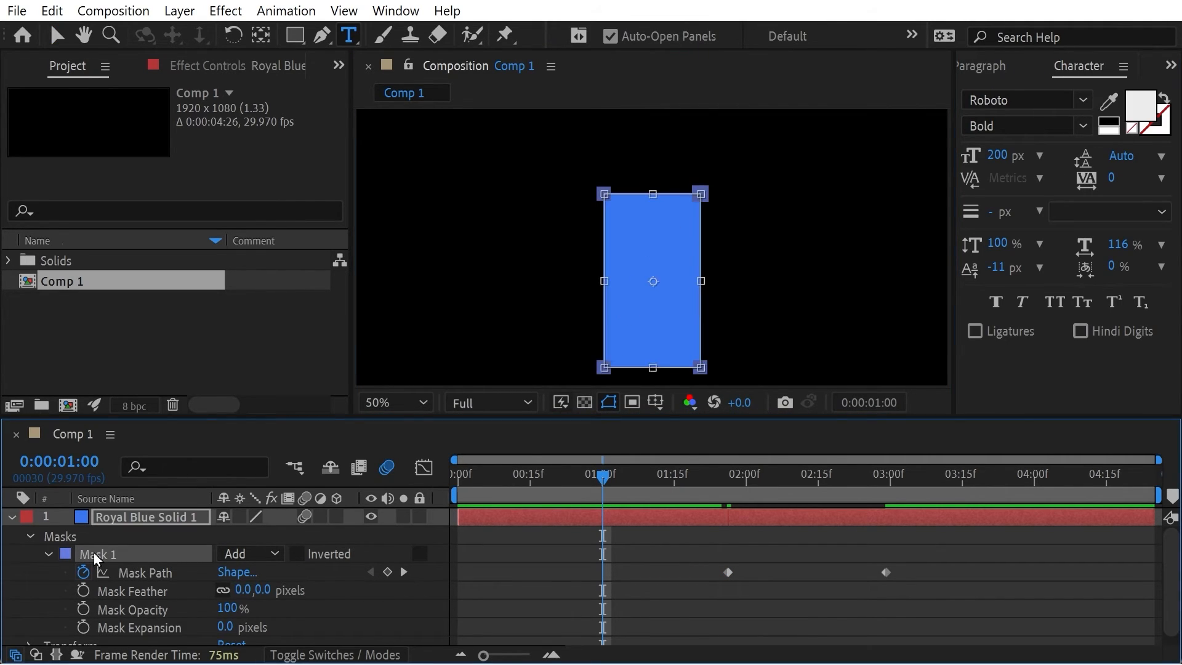
{"action": "key", "text": "v"}
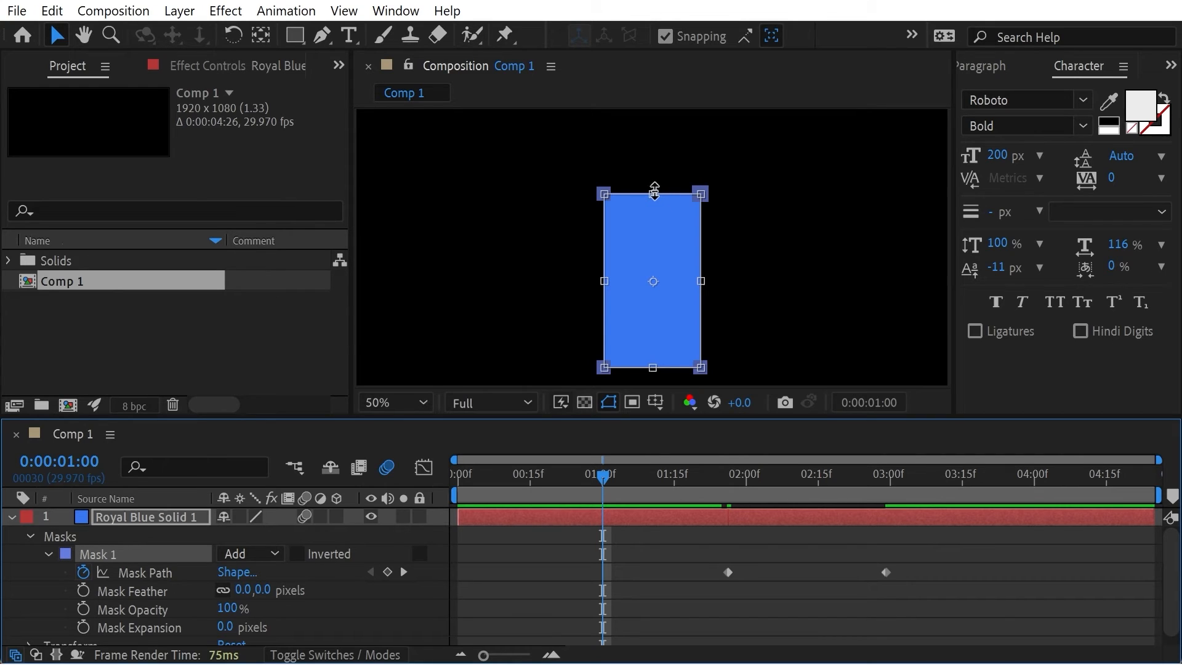
{"action": "left_click_drag", "start_coordinate": [654, 191], "coordinate": [655, 126]}
- Play the Mask Path animation from 0:00:00:17 and scrub back through its keyframes to check the shape changes
{"action": "left_click", "coordinate": [577, 469]}
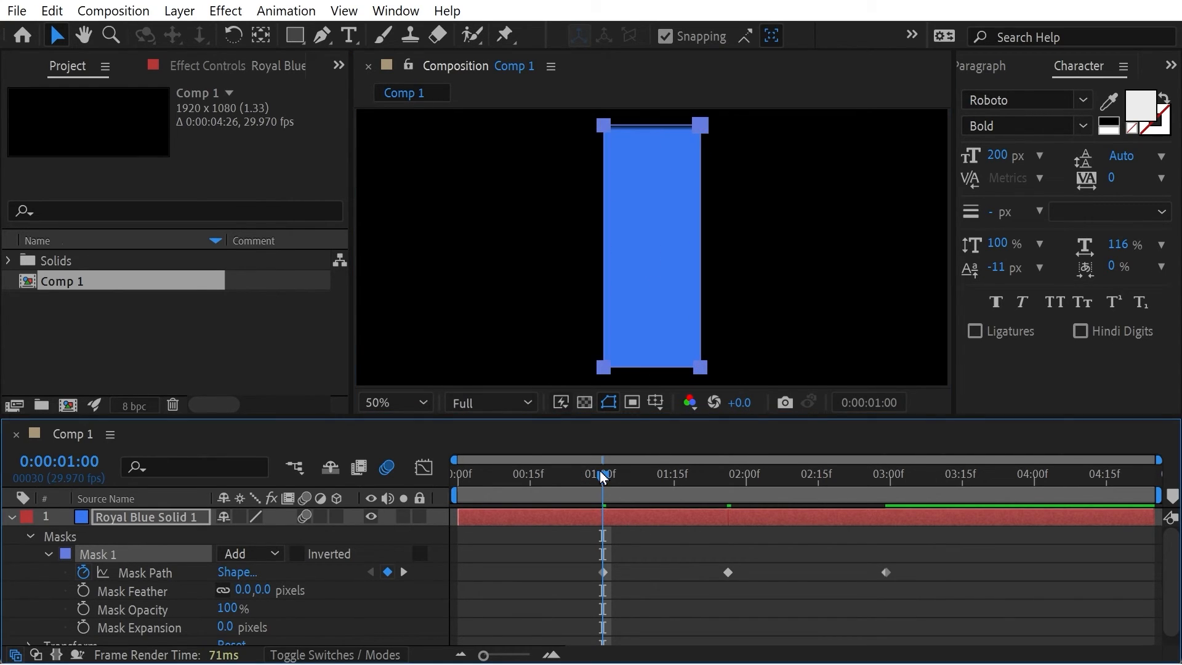
{"action": "left_click_drag", "start_coordinate": [603, 478], "coordinate": [541, 482]}
{"action": "key", "text": "space"}
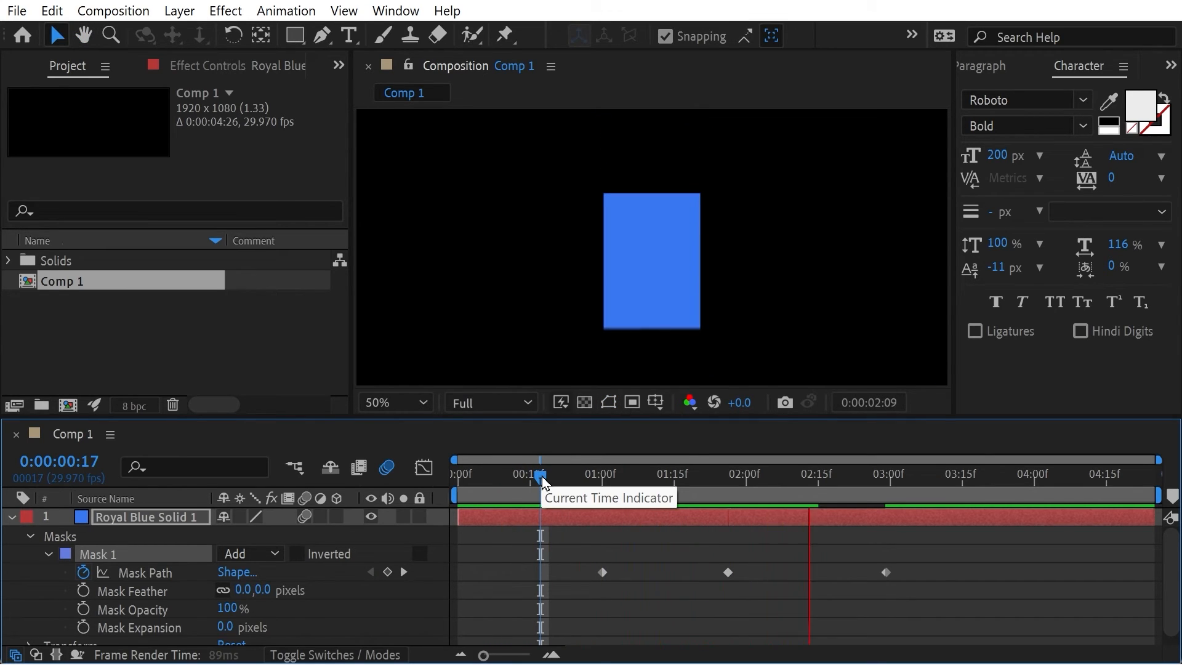
{"action": "left_click", "coordinate": [744, 479]}
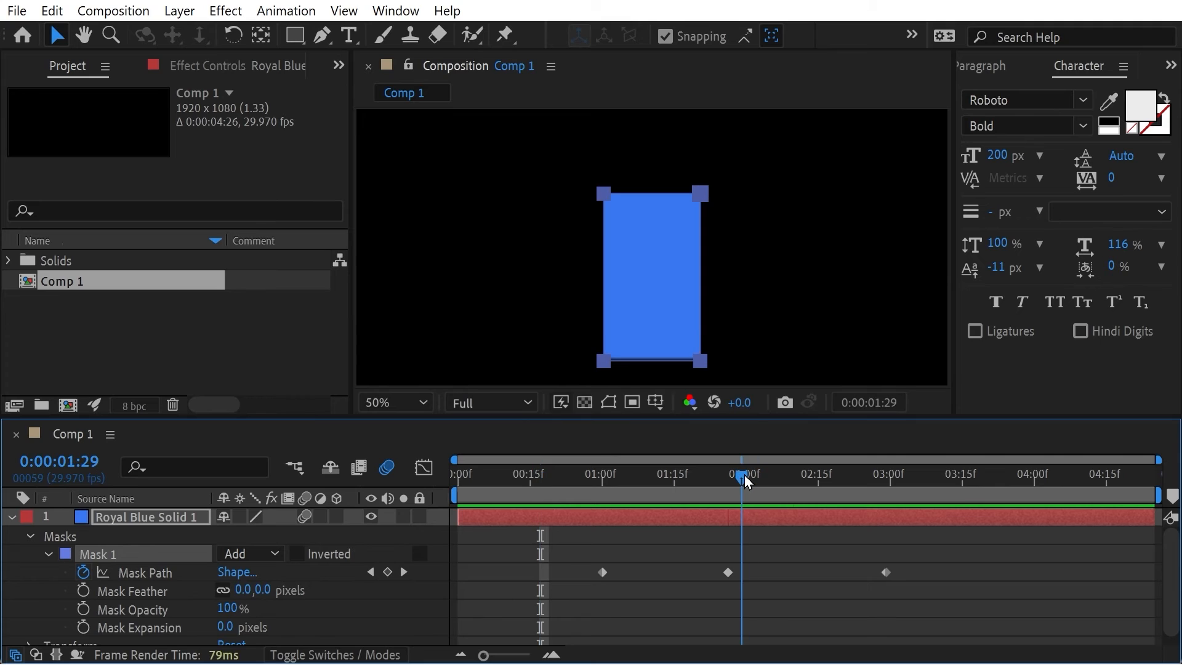
{"action": "left_click", "coordinate": [636, 478]}
{"action": "left_click", "coordinate": [642, 477]}
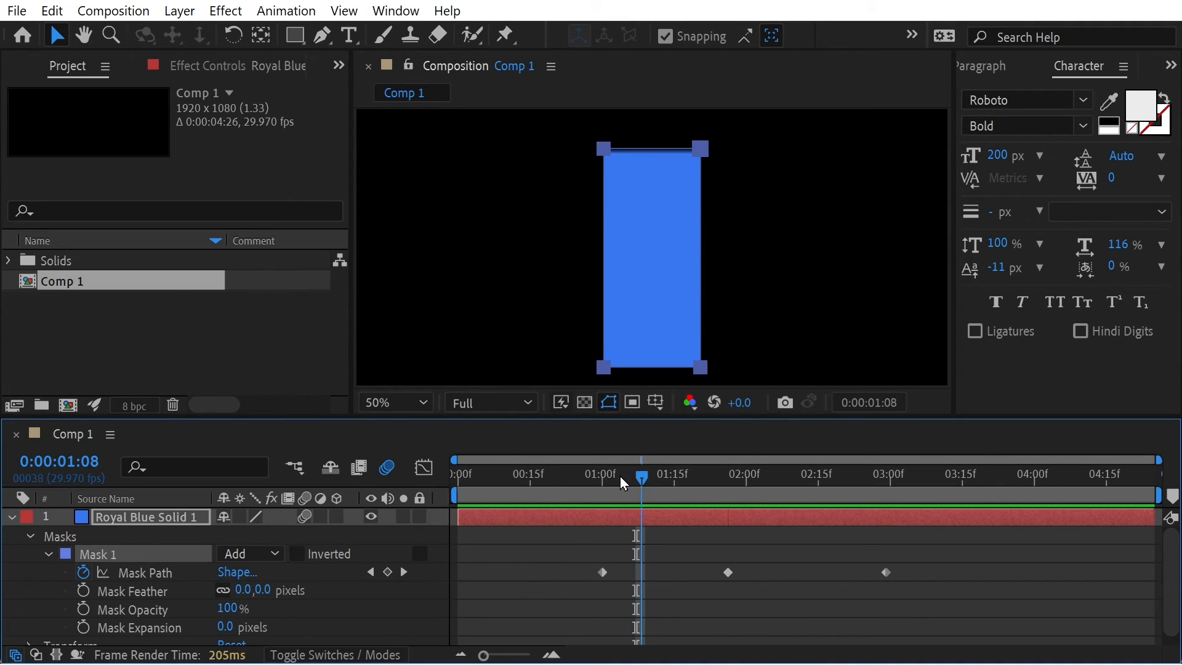
{"action": "left_click_drag", "start_coordinate": [623, 483], "coordinate": [614, 529]}
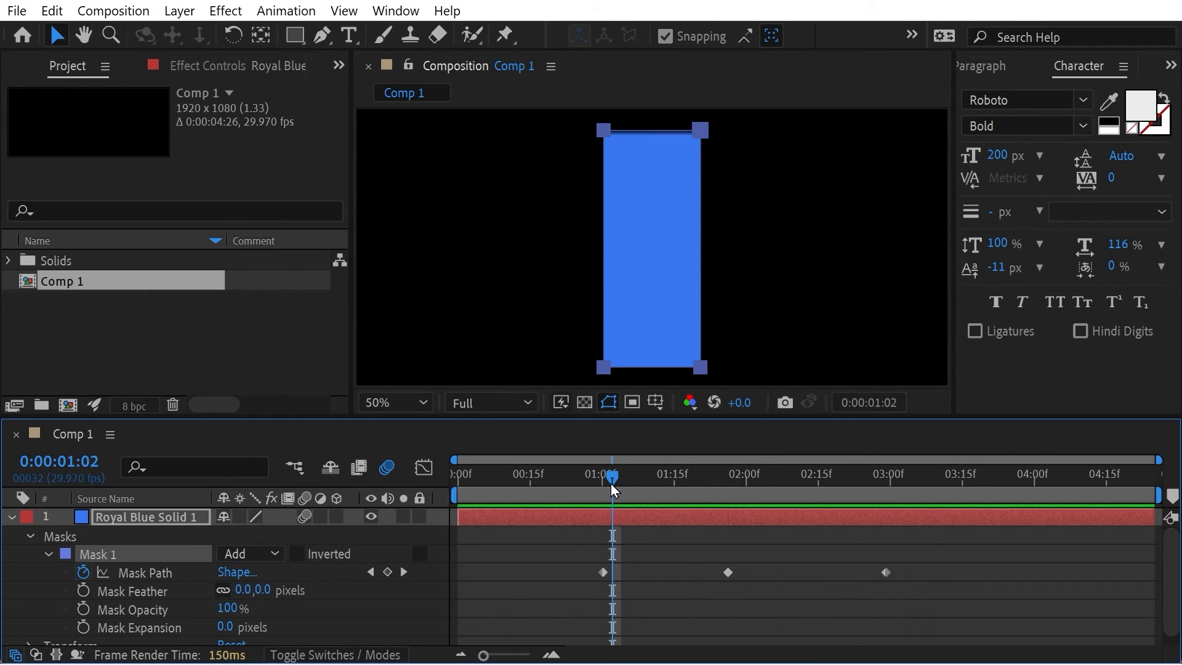
- Add a Mask Opacity keyframe of 0% for Mask 1 at 0:00:01:00
{"action": "mouse_move", "coordinate": [614, 490]}
{"action": "left_mouse_down"}
{"action": "mouse_move", "coordinate": [626, 486]}
{"action": "mouse_move", "coordinate": [606, 489]}
{"action": "left_mouse_up"}
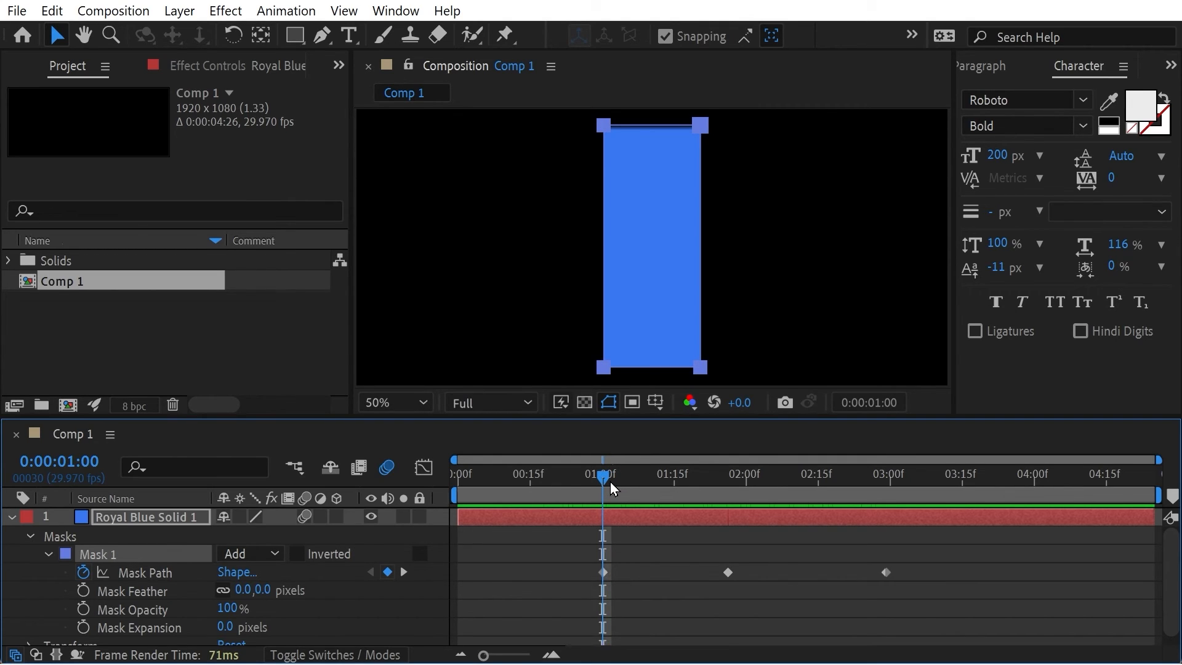
{"action": "left_click", "coordinate": [83, 610]}
{"action": "left_click", "coordinate": [226, 608]}
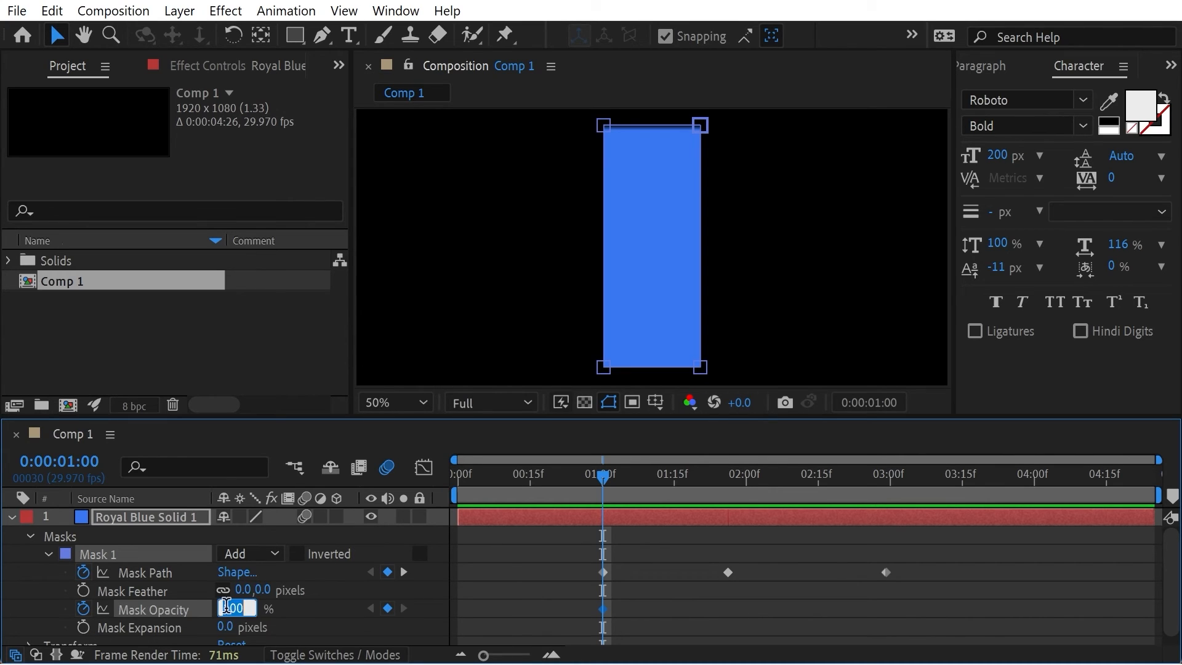
{"action": "type", "text": "0"}
{"action": "key", "text": "Return"}
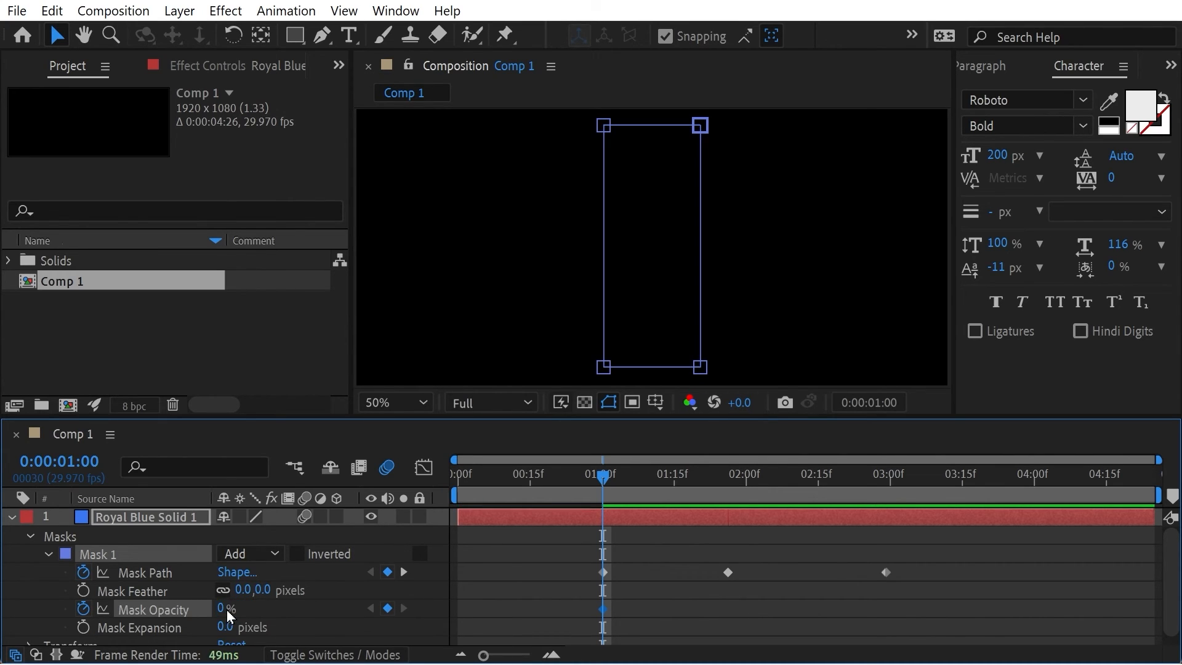
- Set Mask 1's Mask Opacity to 100% at 0:00:01:26
{"action": "left_click_drag", "start_coordinate": [707, 486], "coordinate": [727, 496]}
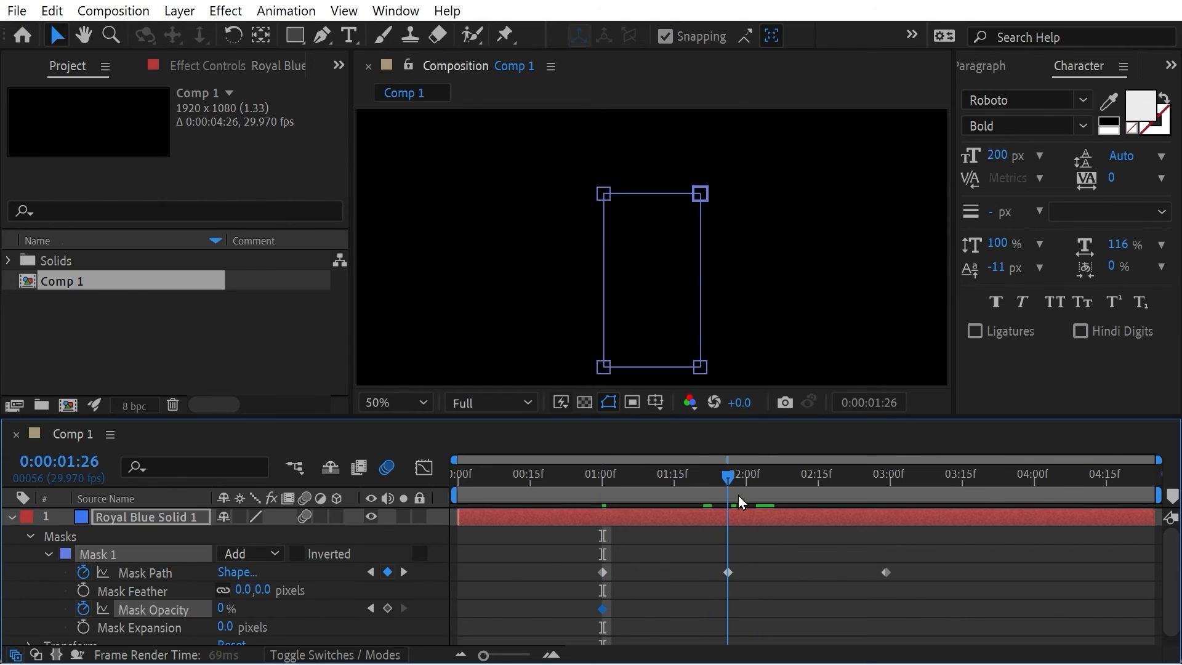
{"action": "left_click", "coordinate": [223, 610]}
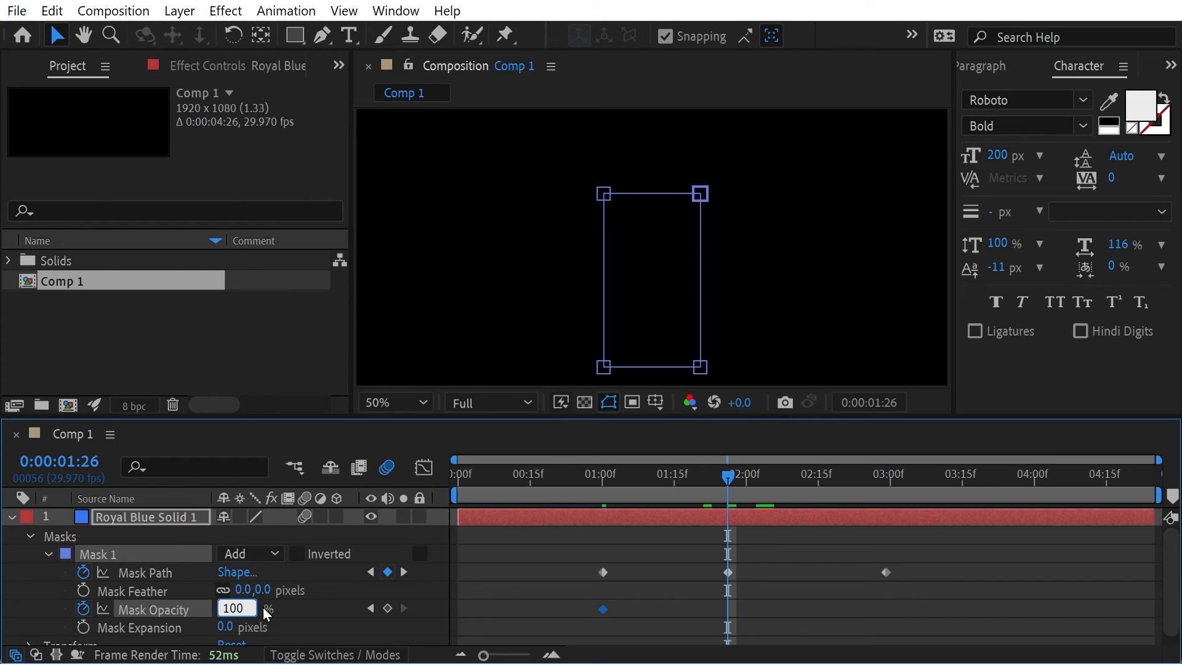
{"action": "key", "text": "Return"}
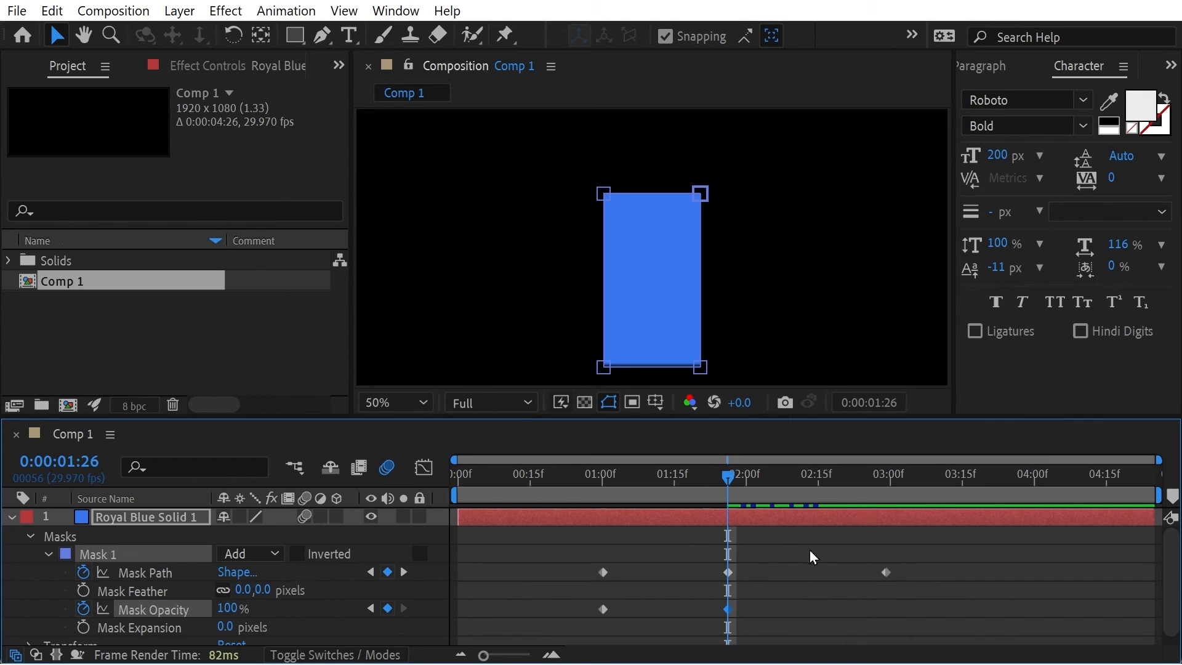
- Move the second Mask Opacity keyframe to about 0:00:02:06 and preview the mask animation from 0:00:00:20
{"action": "left_click", "coordinate": [771, 592]}
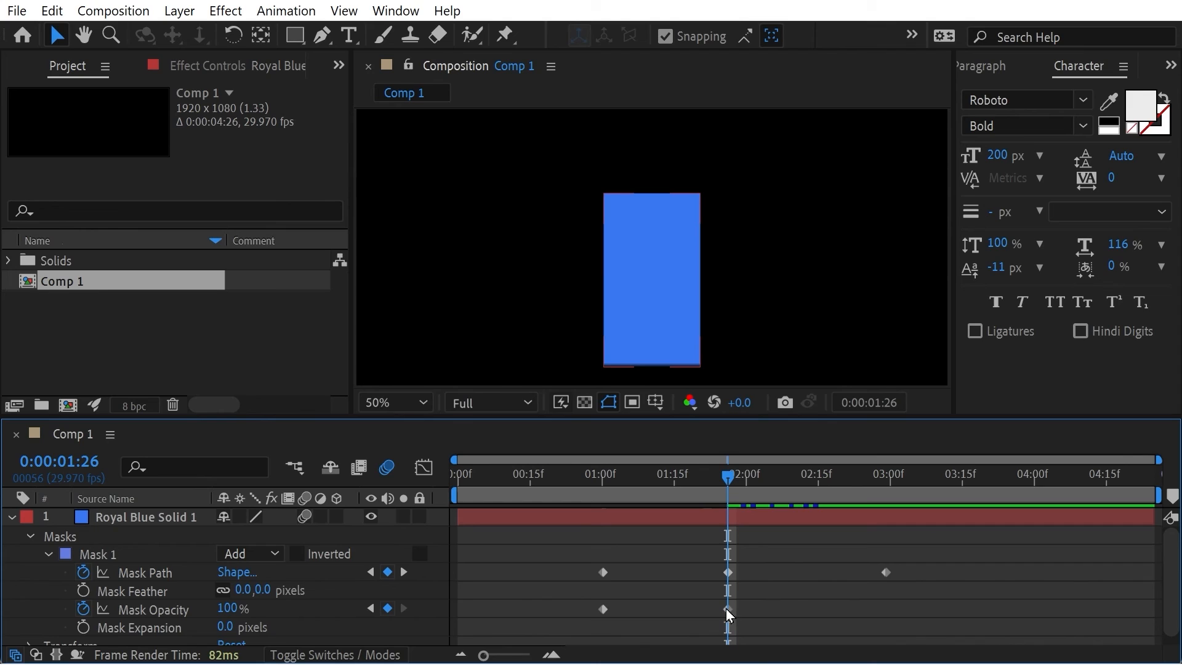
{"action": "left_click_drag", "start_coordinate": [728, 609], "coordinate": [776, 609]}
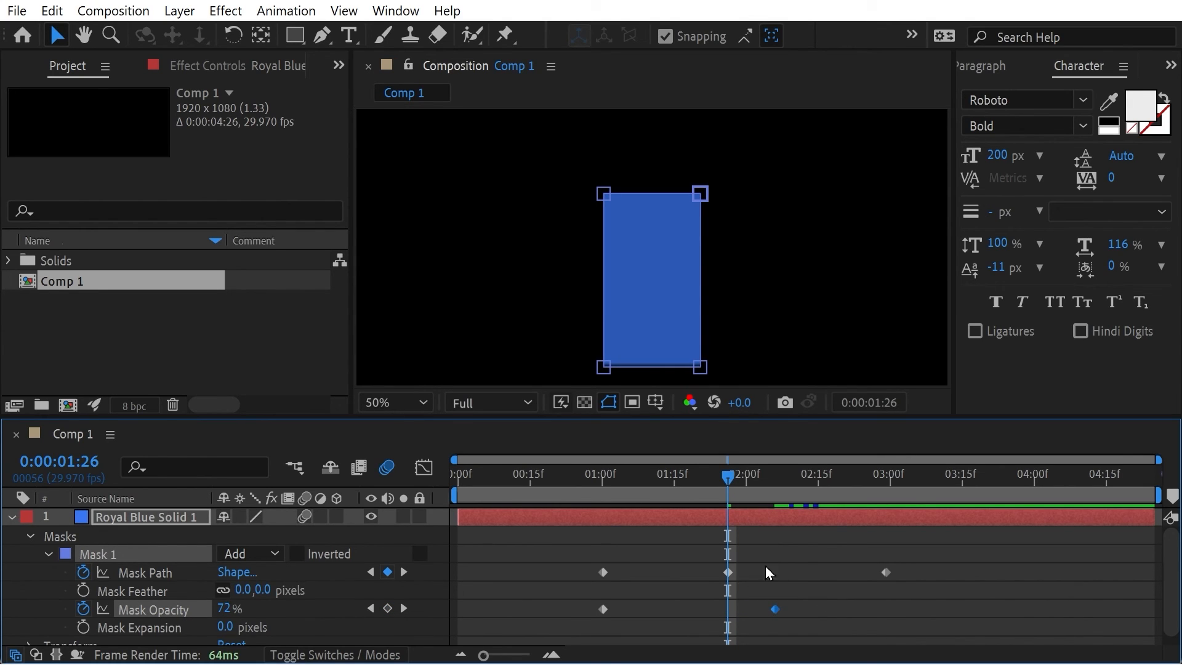
{"action": "left_click_drag", "start_coordinate": [724, 480], "coordinate": [557, 476]}
{"action": "key", "text": "space"}
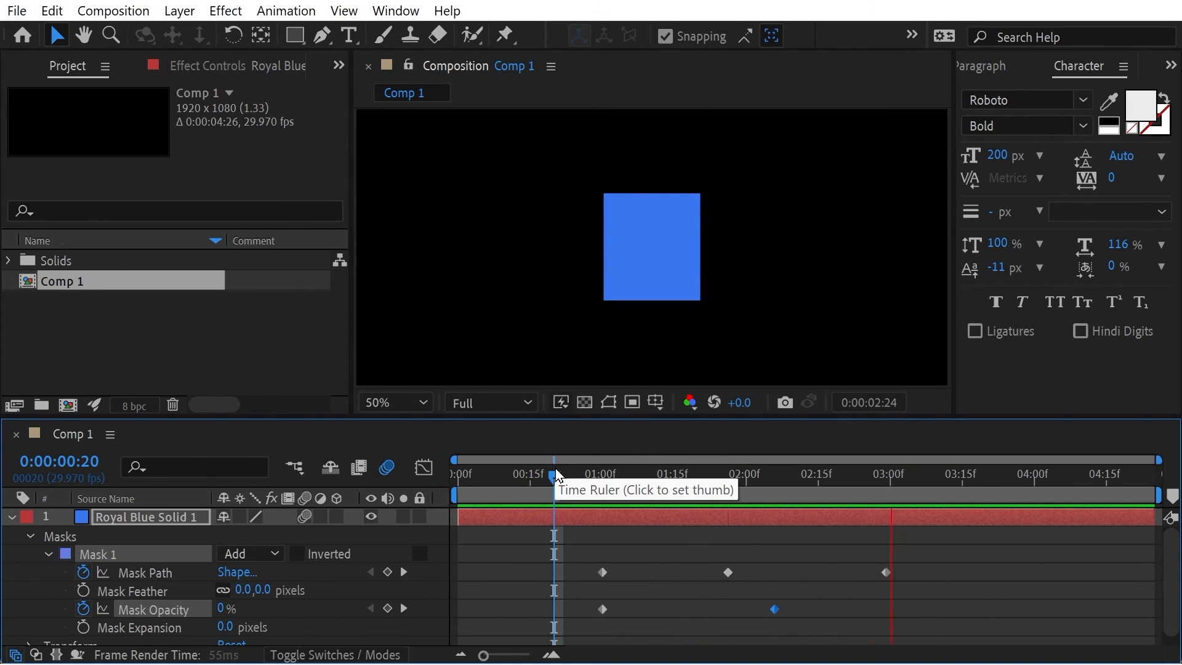
{"action": "key", "text": "space"}
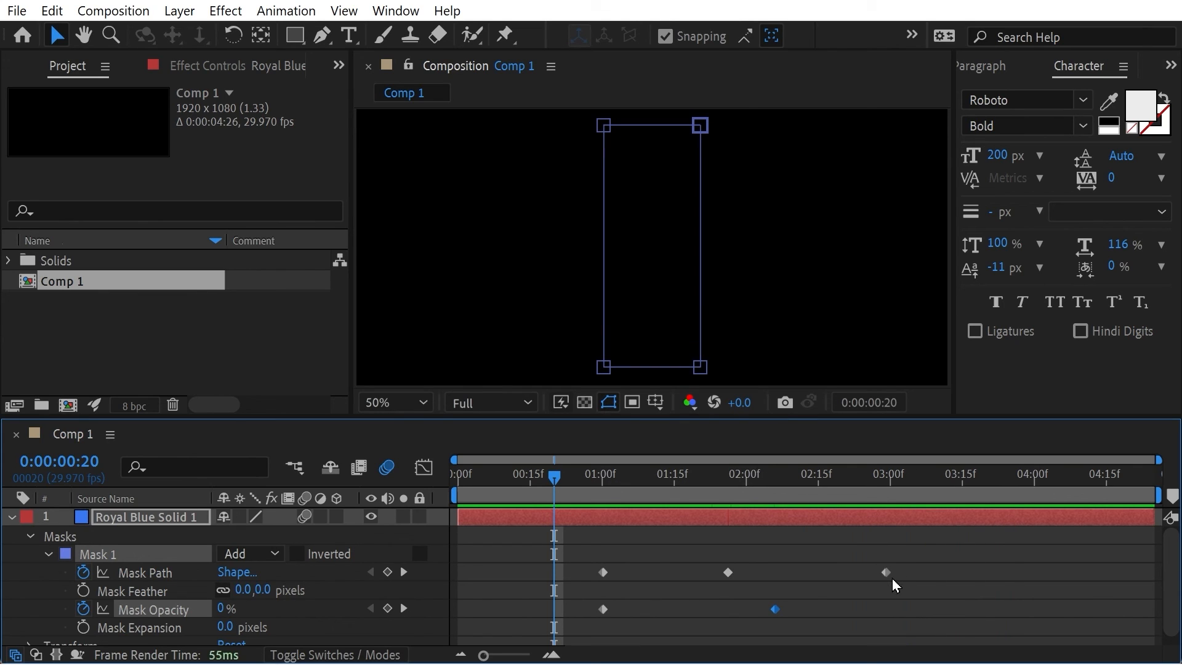
- Move the last Mask Path keyframe to about 0:00:02:21 and the last Mask Opacity keyframe to about 0:00:02:10, and preview the timing
{"action": "left_click_drag", "start_coordinate": [888, 575], "coordinate": [848, 575]}
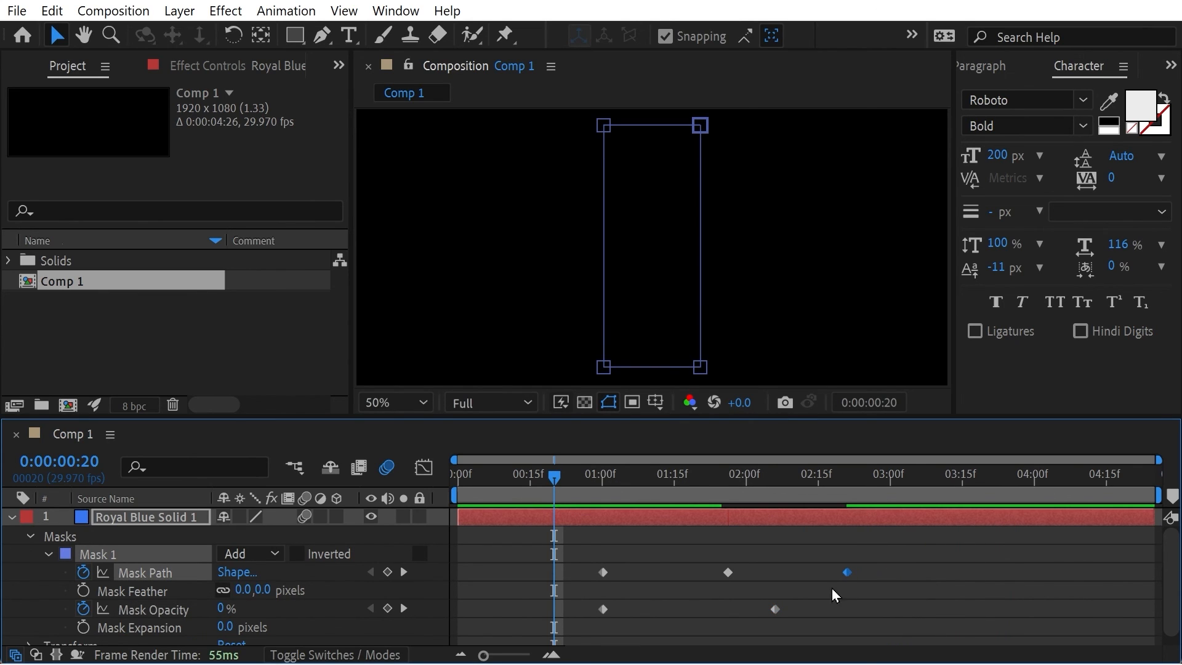
{"action": "left_click_drag", "start_coordinate": [777, 612], "coordinate": [795, 610]}
{"action": "left_click_drag", "start_coordinate": [637, 485], "coordinate": [576, 491]}
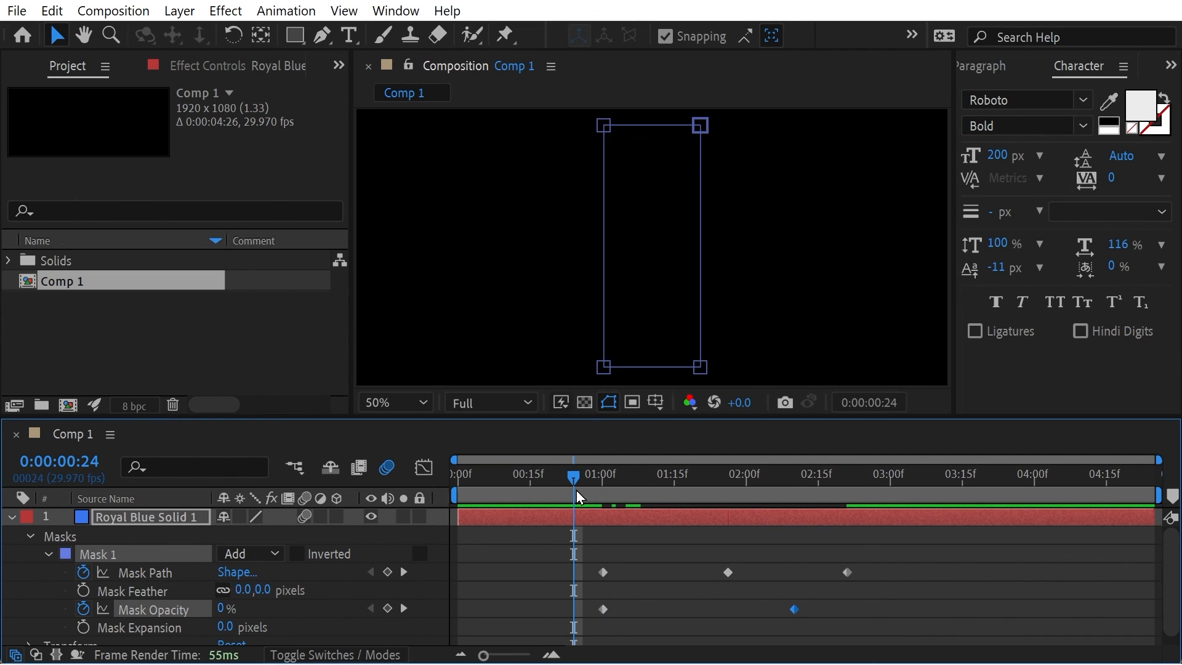
{"action": "key", "text": "space"}
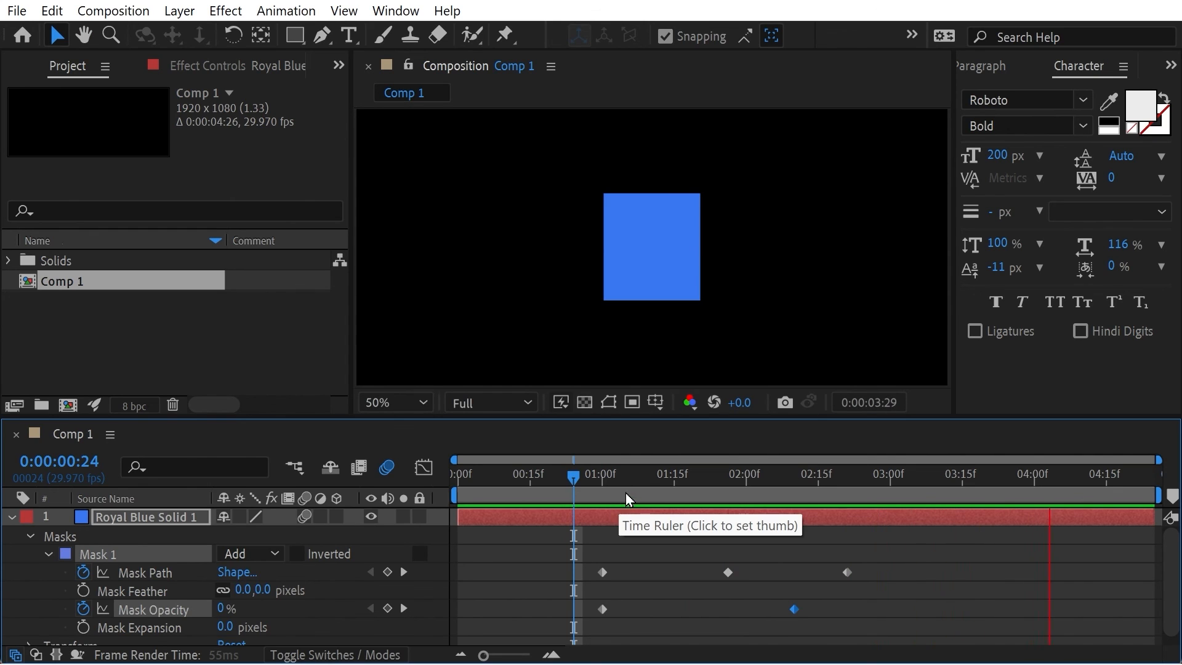
{"action": "left_click", "coordinate": [590, 476]}
{"action": "key", "text": "space"}
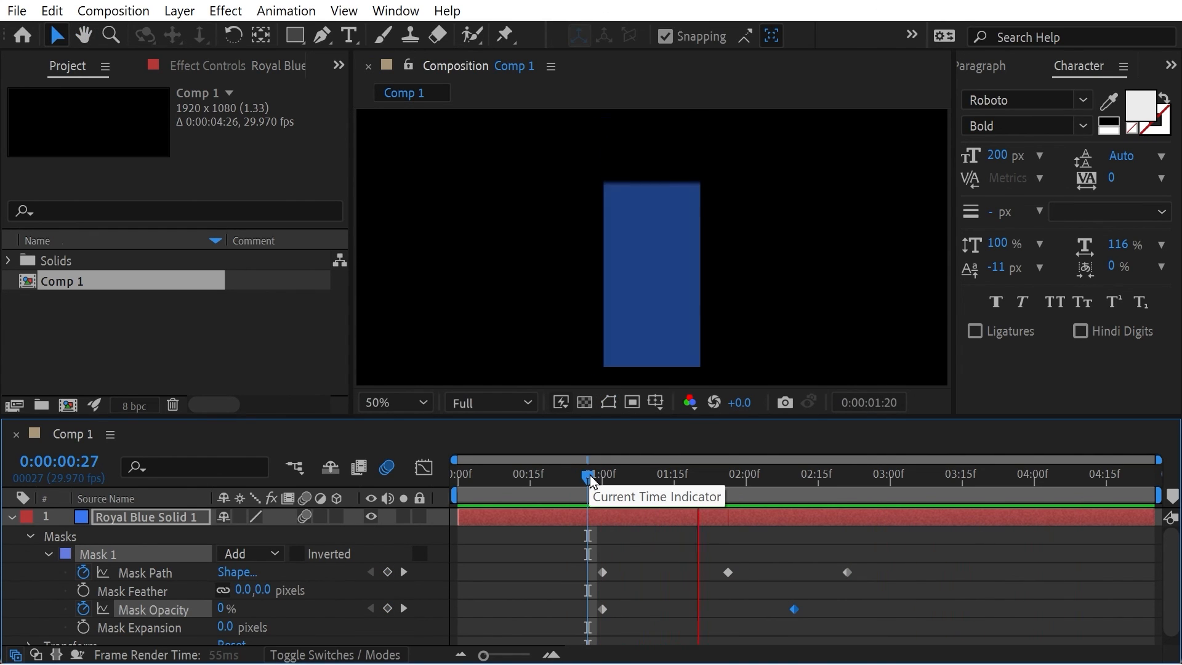
{"action": "key", "text": "space"}
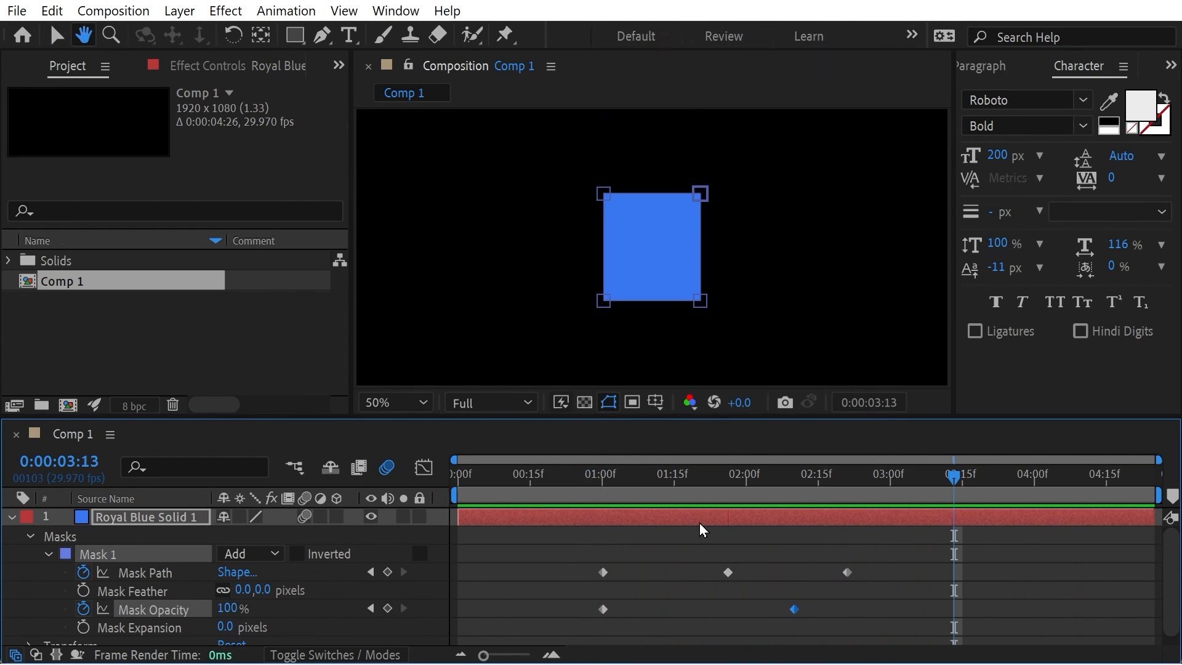
- Tighten Mask 1's timing: middle and last Mask Path keyframes to about 0:00:01:13 and 0:00:01:25, last Mask Opacity keyframe to about 0:00:01:21, and preview it
{"action": "left_click_drag", "start_coordinate": [727, 572], "coordinate": [661, 572]}
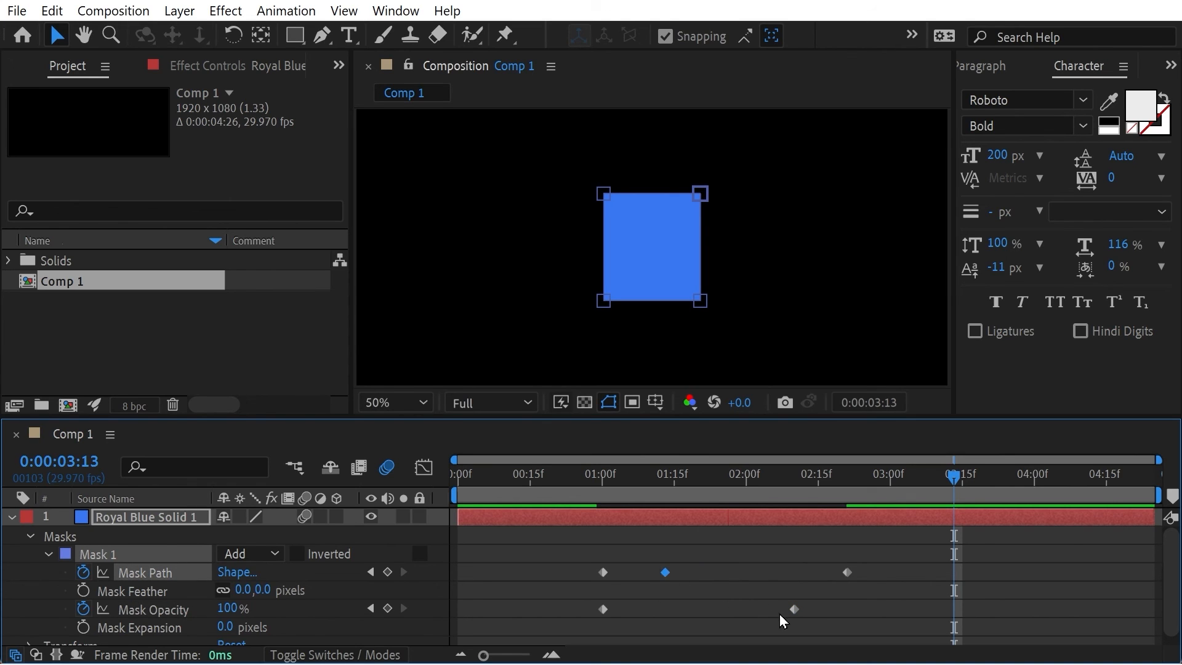
{"action": "left_click_drag", "start_coordinate": [794, 609], "coordinate": [703, 609]}
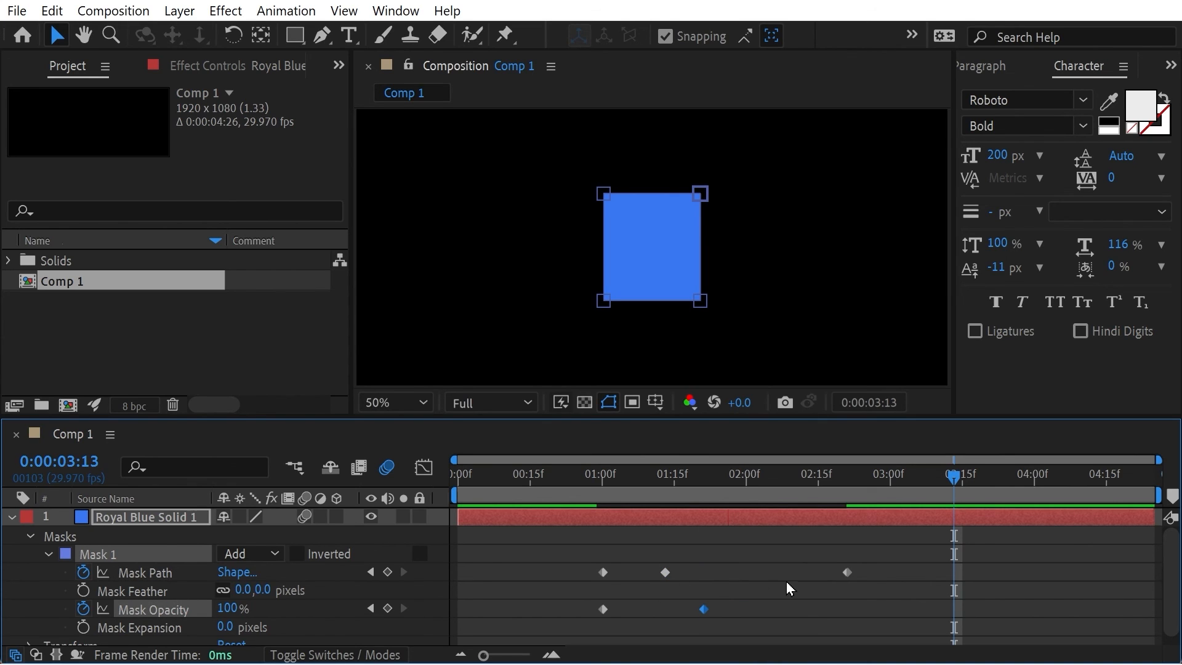
{"action": "left_click_drag", "start_coordinate": [848, 572], "coordinate": [726, 572]}
{"action": "left_click_drag", "start_coordinate": [586, 491], "coordinate": [579, 492]}
{"action": "key", "text": "space"}
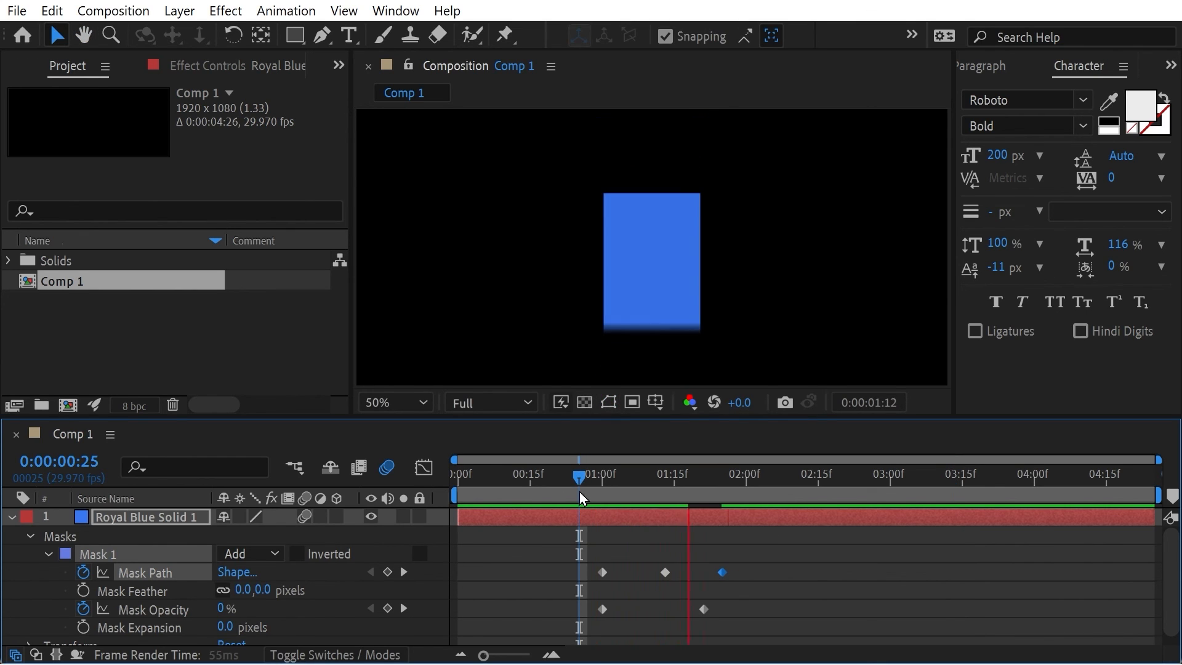
{"action": "key", "text": "space"}
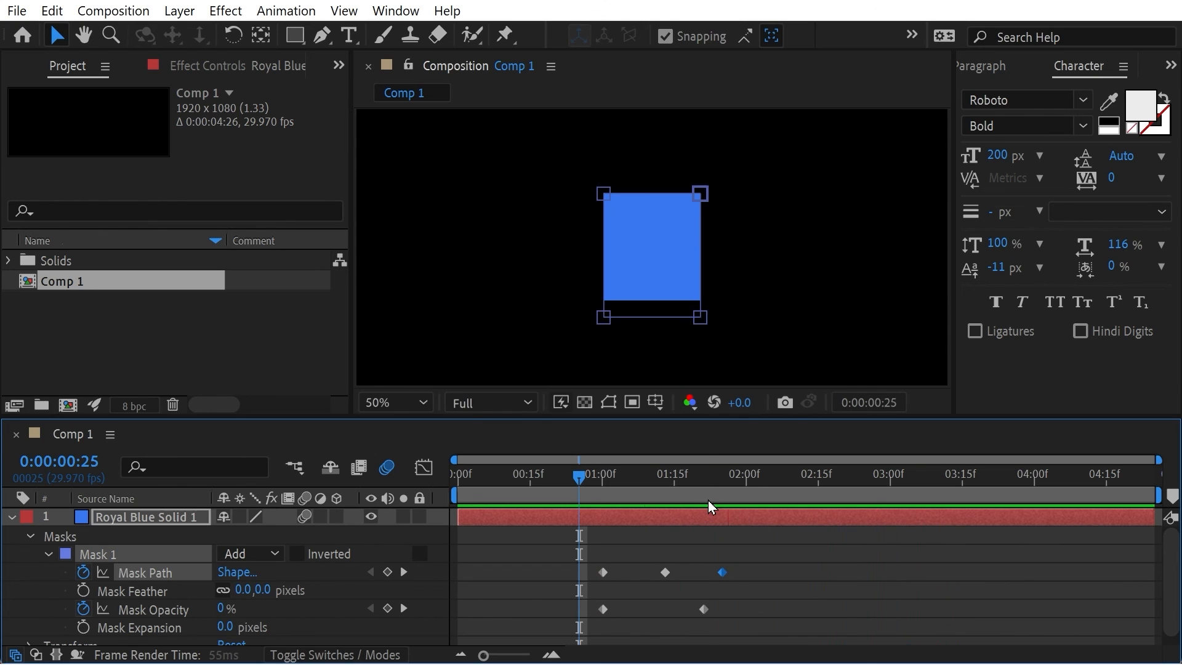